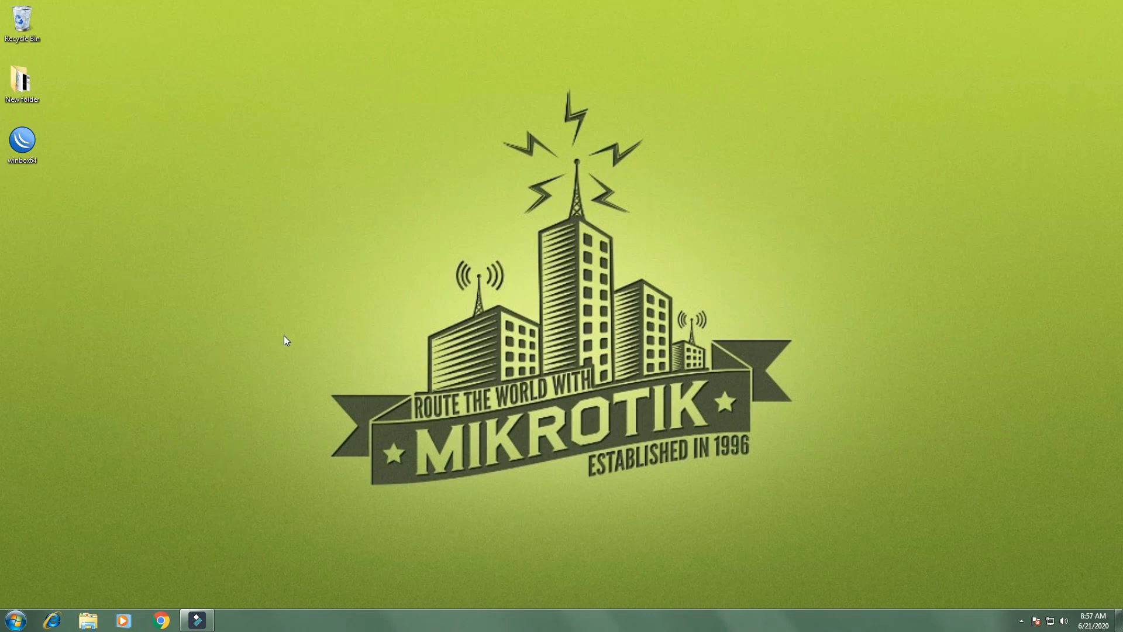
Open Paint in a maximized window and enlarge the blank canvas to about 1914 × 872 px.
key(super)
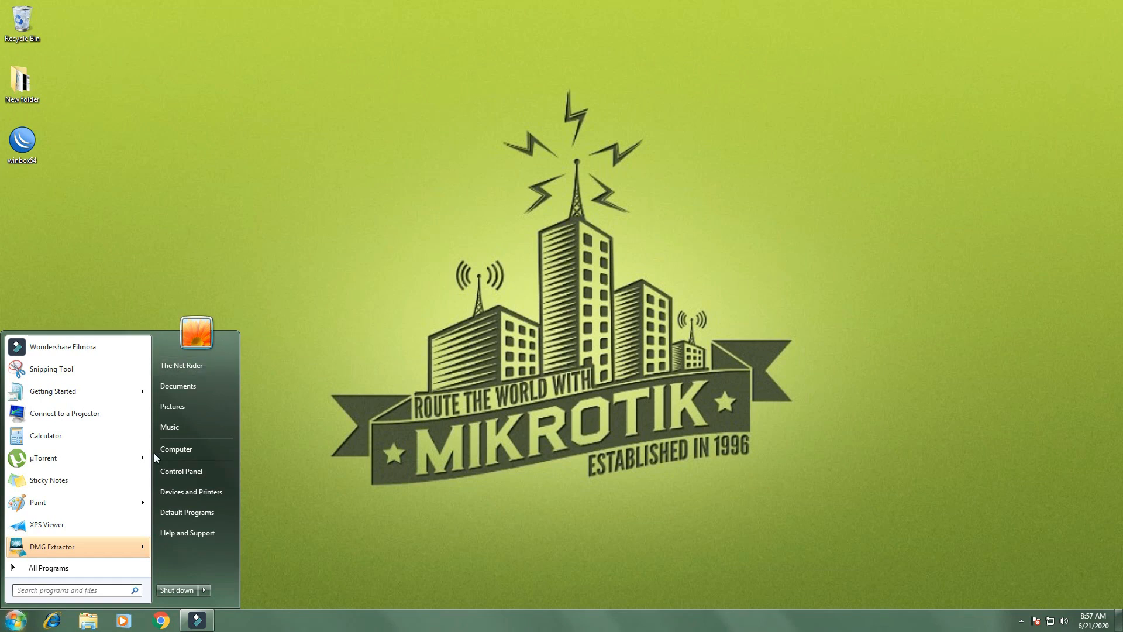
text(paint)
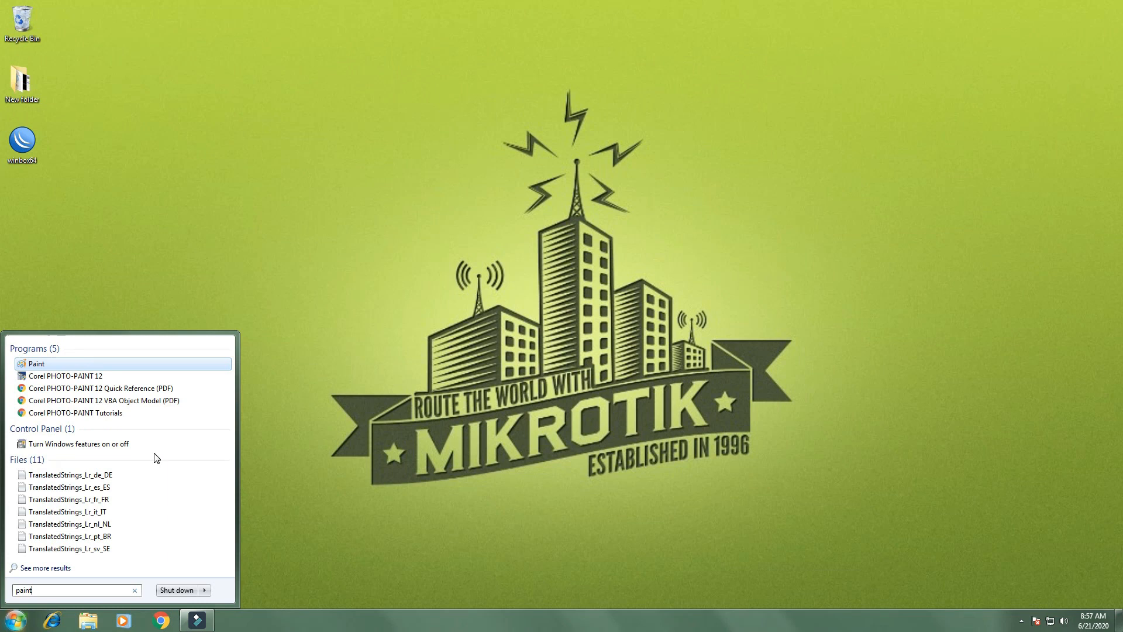
click(68, 363)
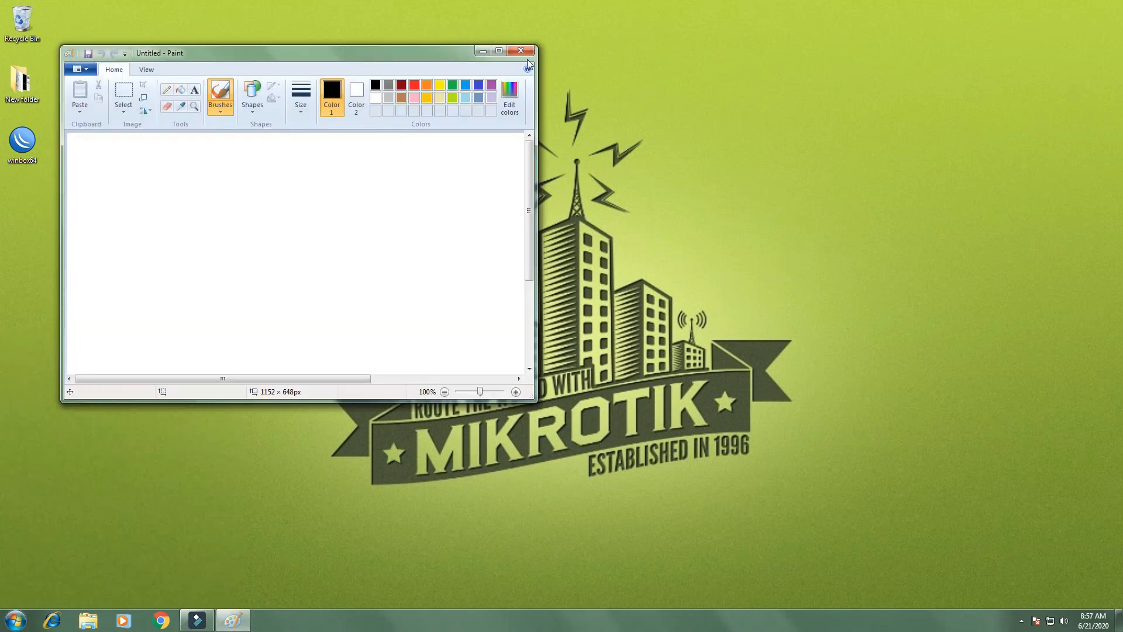
click(498, 52)
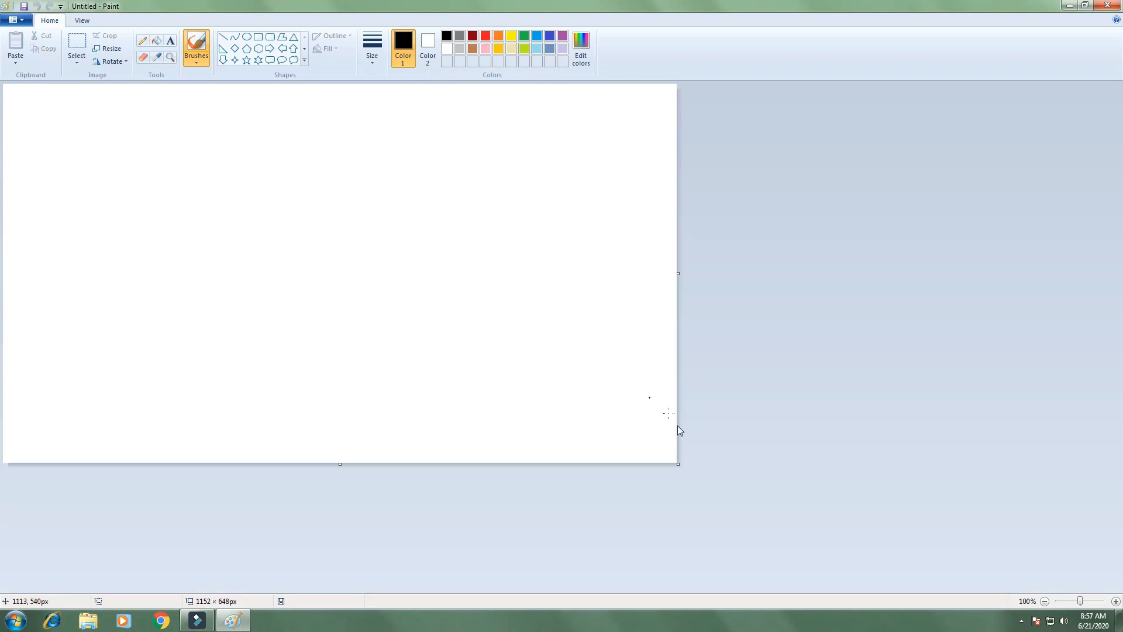
drag(678, 468, 1122, 594)
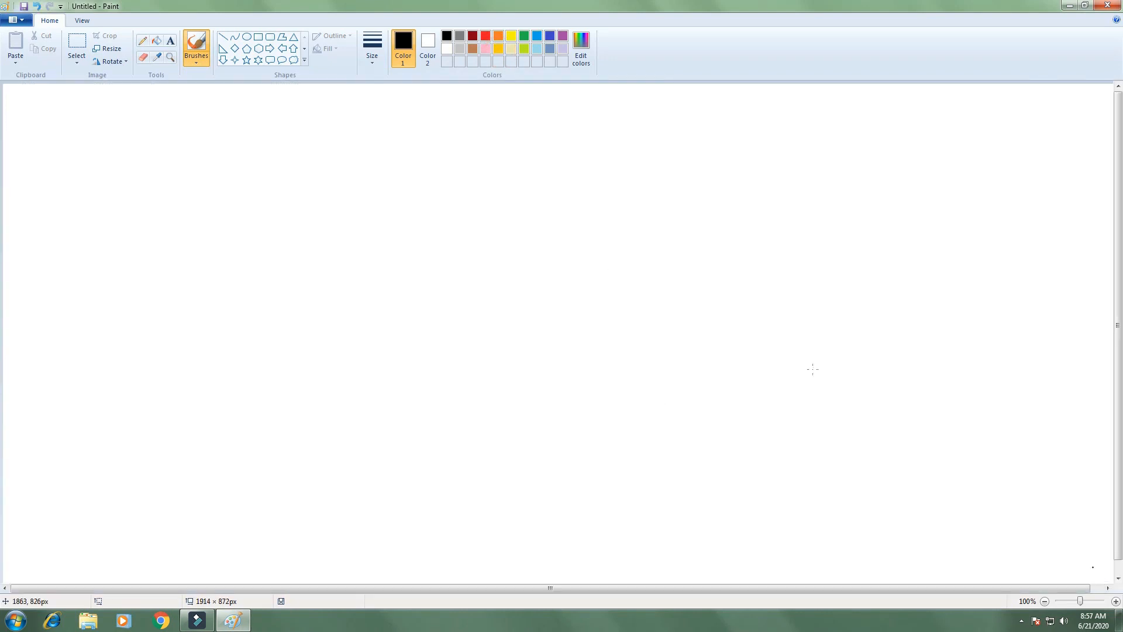
Draw a wide rectangle about 448 × 62 px for the router and a row of four smaller rectangles below it.
click(256, 36)
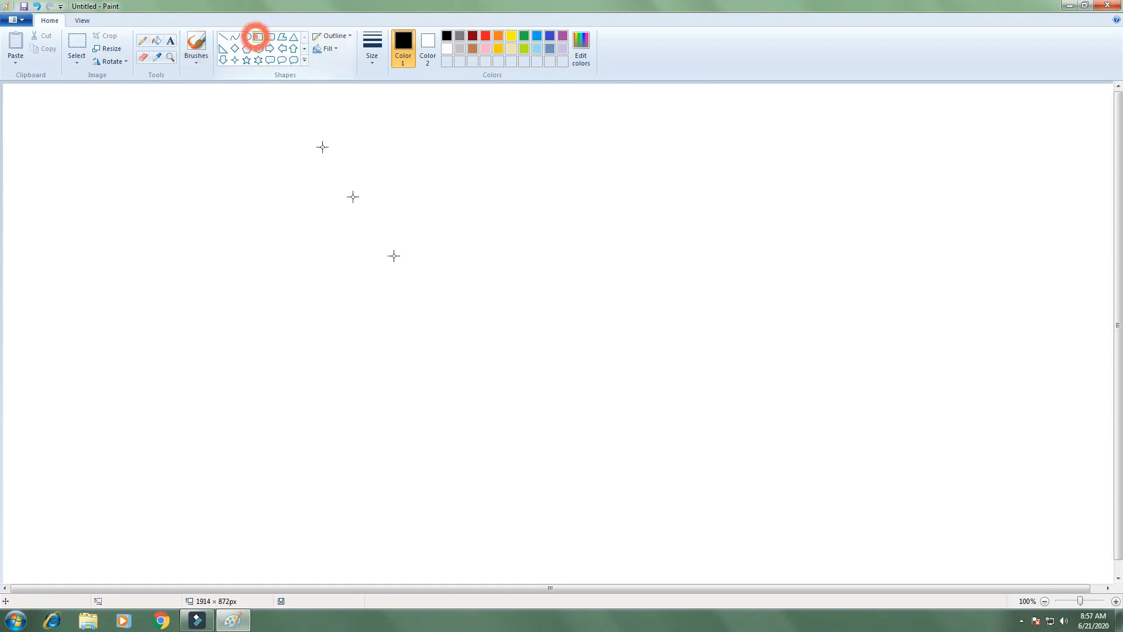
click(282, 292)
drag(318, 311, 544, 329)
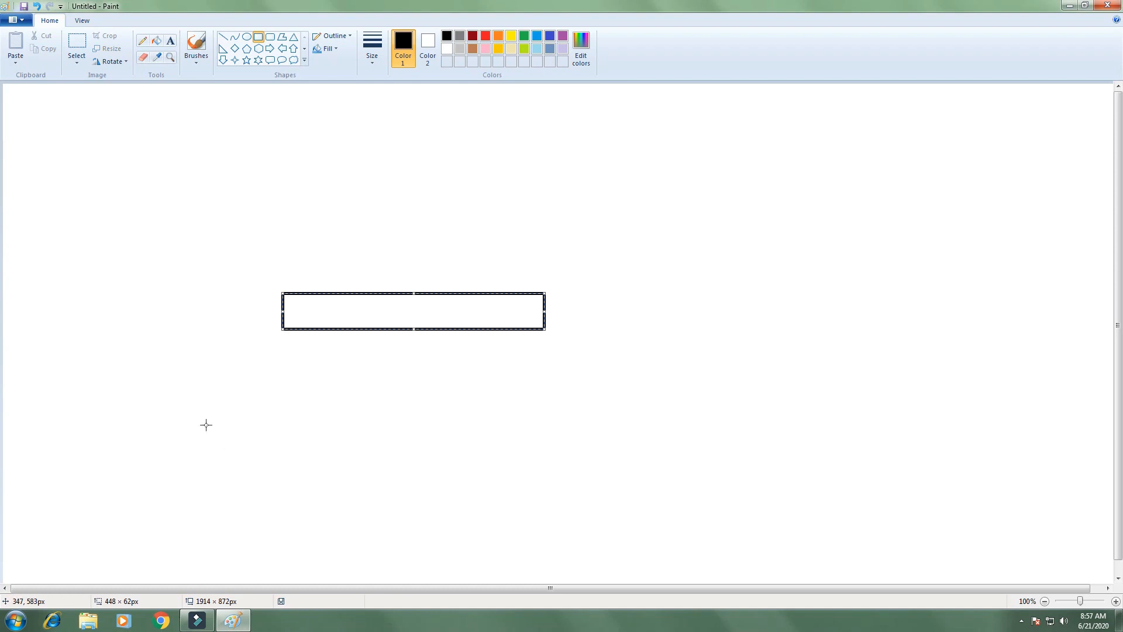
drag(214, 436, 309, 461)
drag(357, 433, 446, 462)
drag(497, 429, 596, 458)
drag(655, 425, 779, 455)
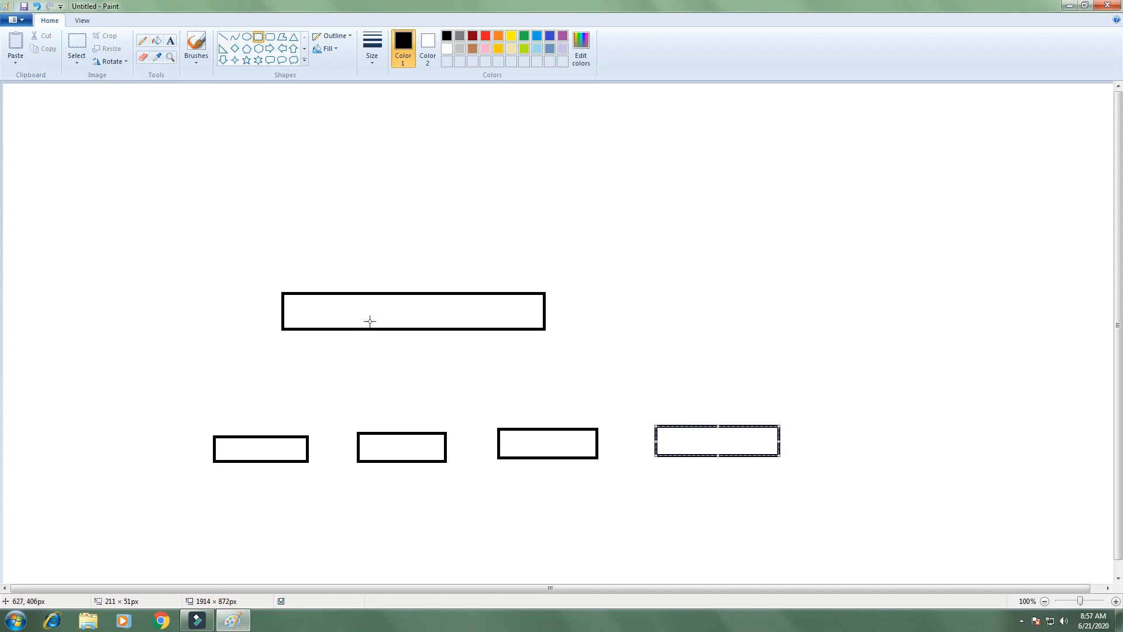
mouse_move(366, 328)
mouse_down()
mouse_move(326, 381)
mouse_move(366, 327)
mouse_up()
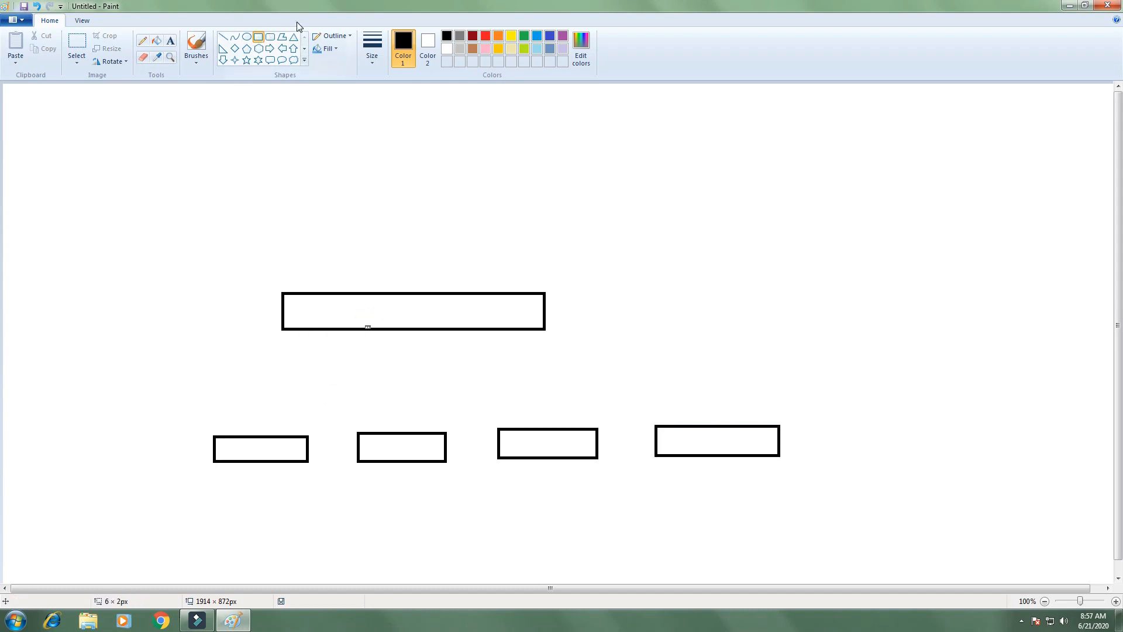
Draw four black lines connecting the wide rectangle's lower edge to each of the four small rectangles.
click(222, 37)
drag(367, 326, 289, 436)
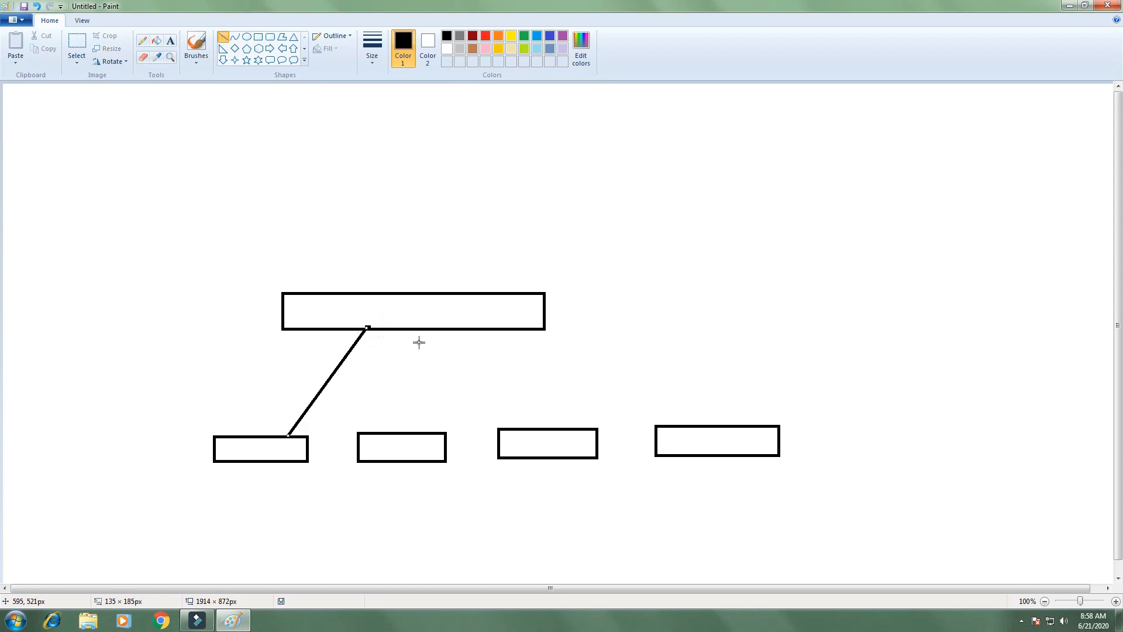
drag(410, 329, 409, 434)
mouse_move(488, 323)
mouse_down()
mouse_move(573, 444)
mouse_move(568, 435)
mouse_up()
drag(531, 329, 689, 432)
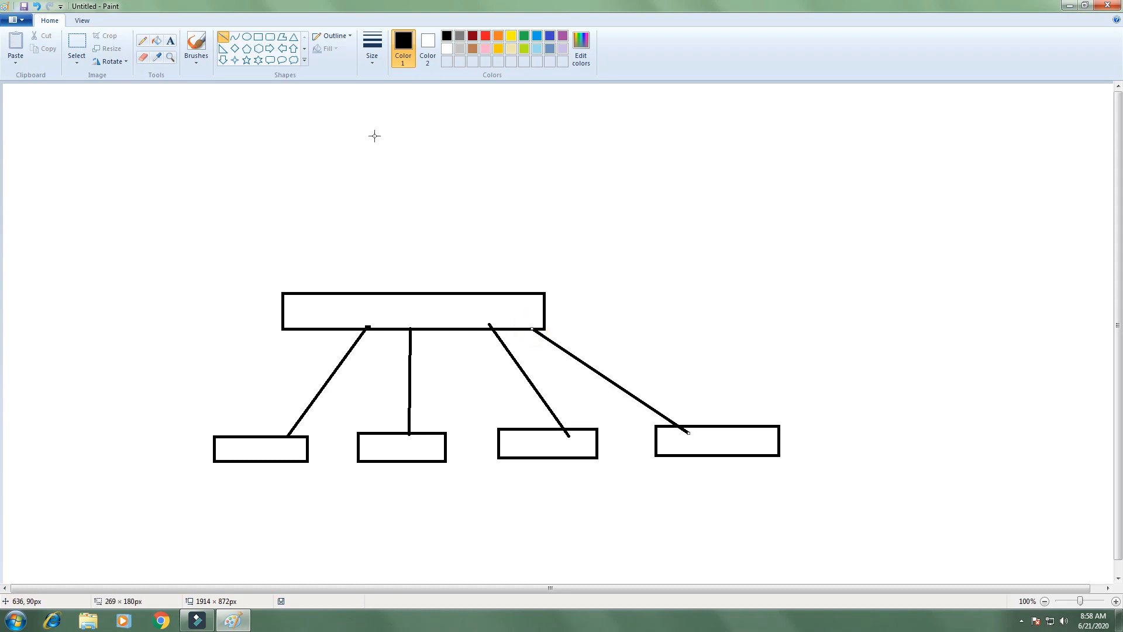
Draw a rectangle about 359 × 61 px to the right of the wide one and link both with a black line.
click(258, 37)
drag(671, 316, 880, 352)
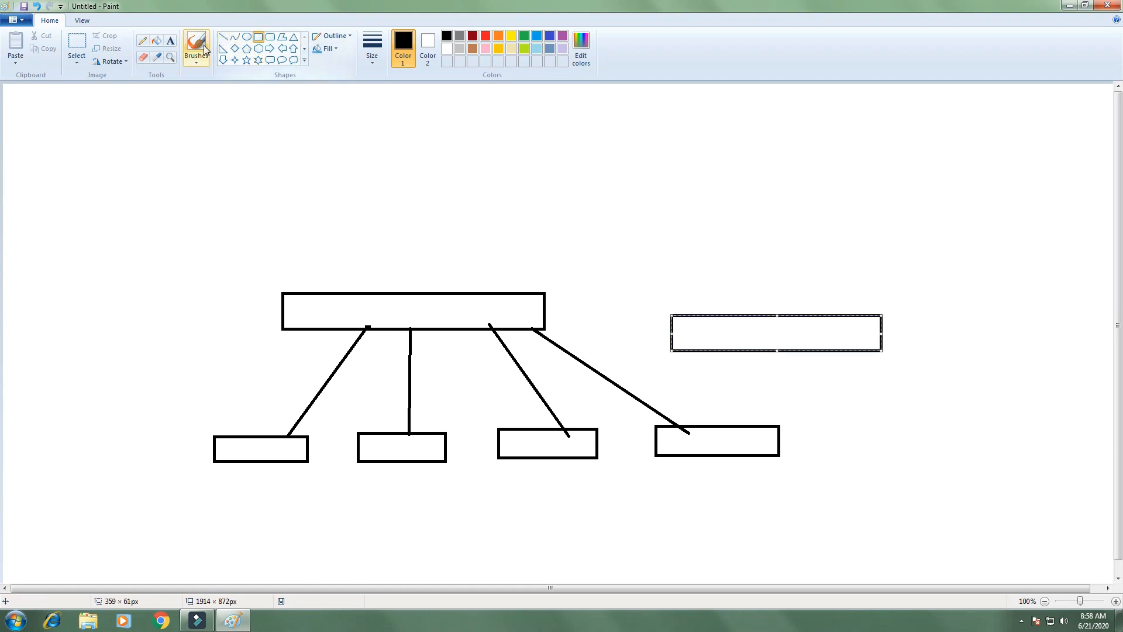
click(223, 36)
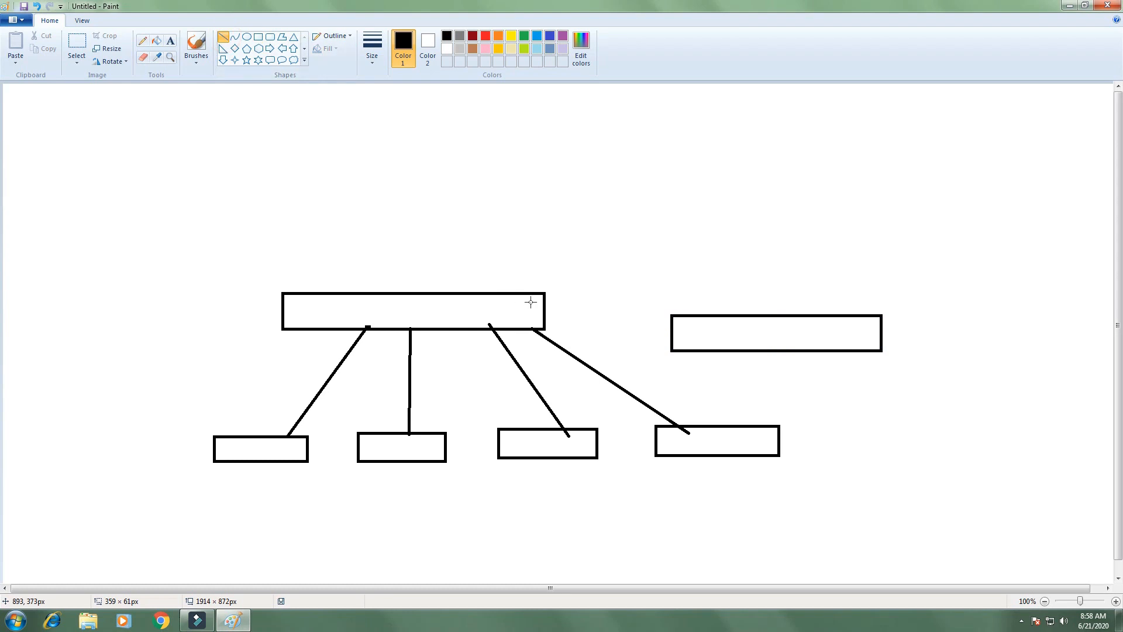
drag(541, 303, 690, 325)
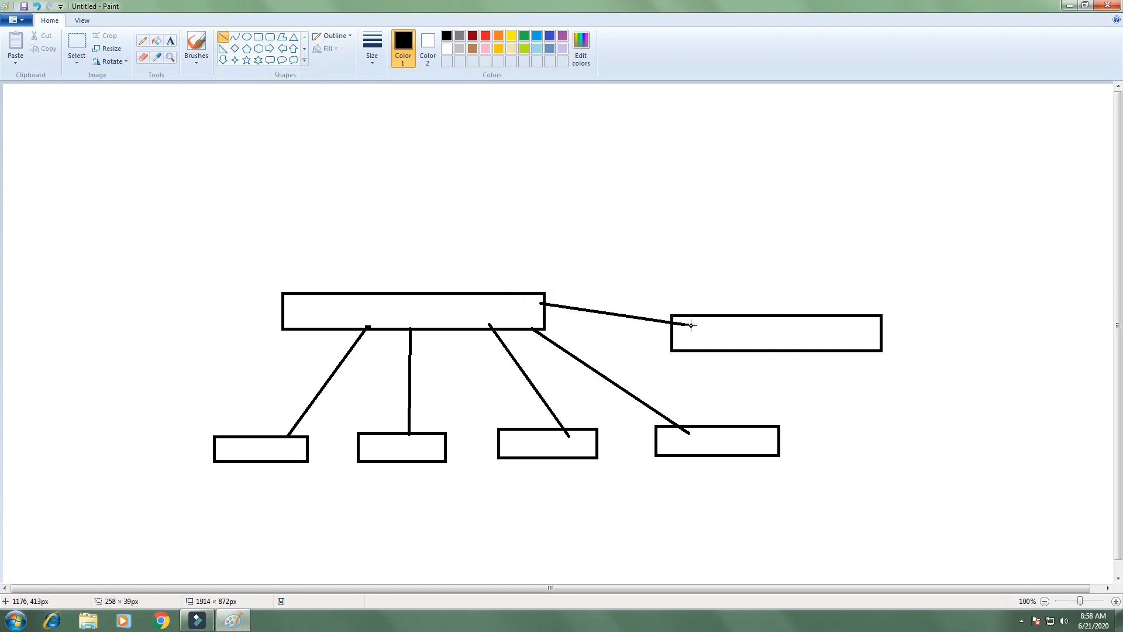
drag(691, 325, 690, 325)
mouse_move(702, 345)
mouse_down()
mouse_move(601, 368)
mouse_move(658, 347)
mouse_move(693, 350)
mouse_up()
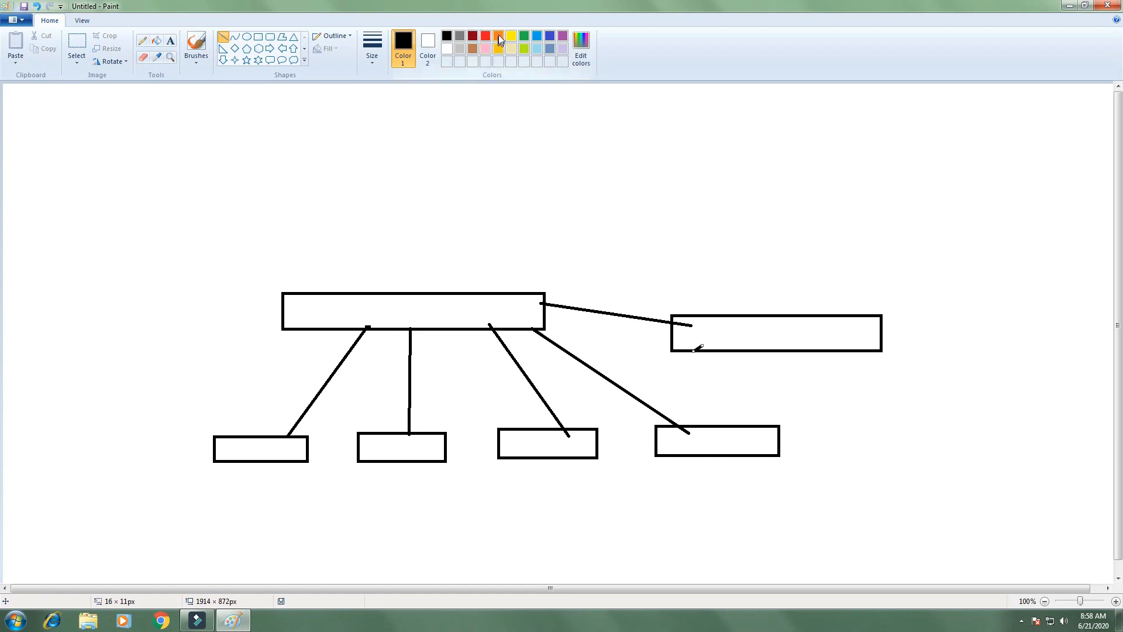
Draw green lines from the rectangle on the right to each of the four small rectangles.
click(525, 39)
drag(693, 350, 283, 452)
drag(734, 341, 434, 444)
drag(751, 344, 591, 435)
drag(782, 338, 747, 437)
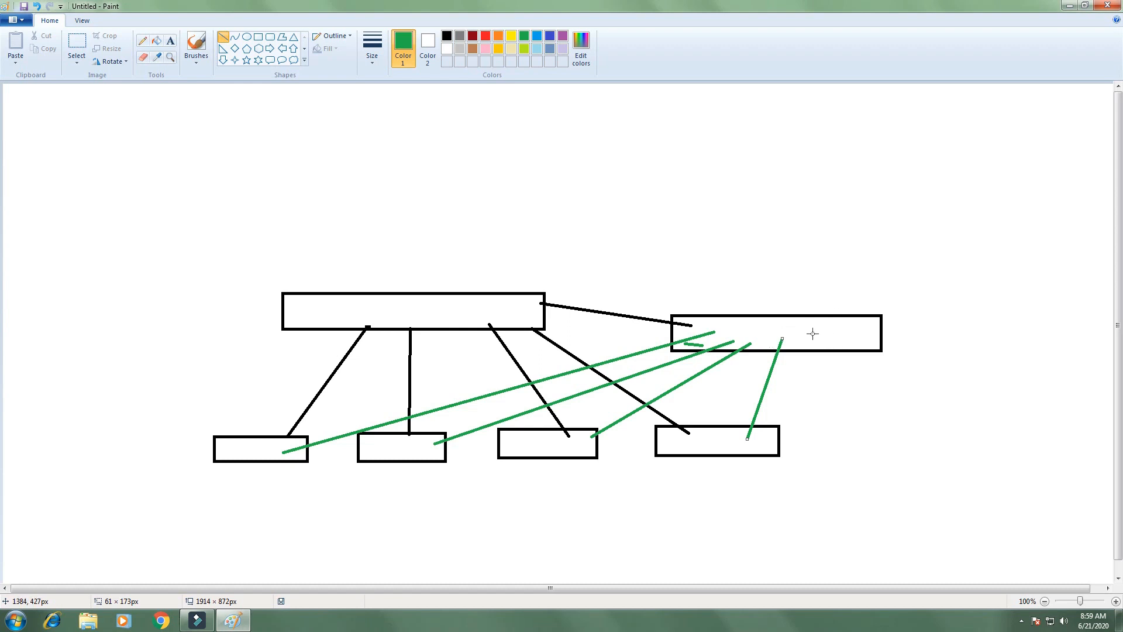
Undo the green lines, the black link and the extra rectangle on the right.
key(ctrl+z)
key(ctrl+z)
key(ctrl+z)
key(ctrl+z)
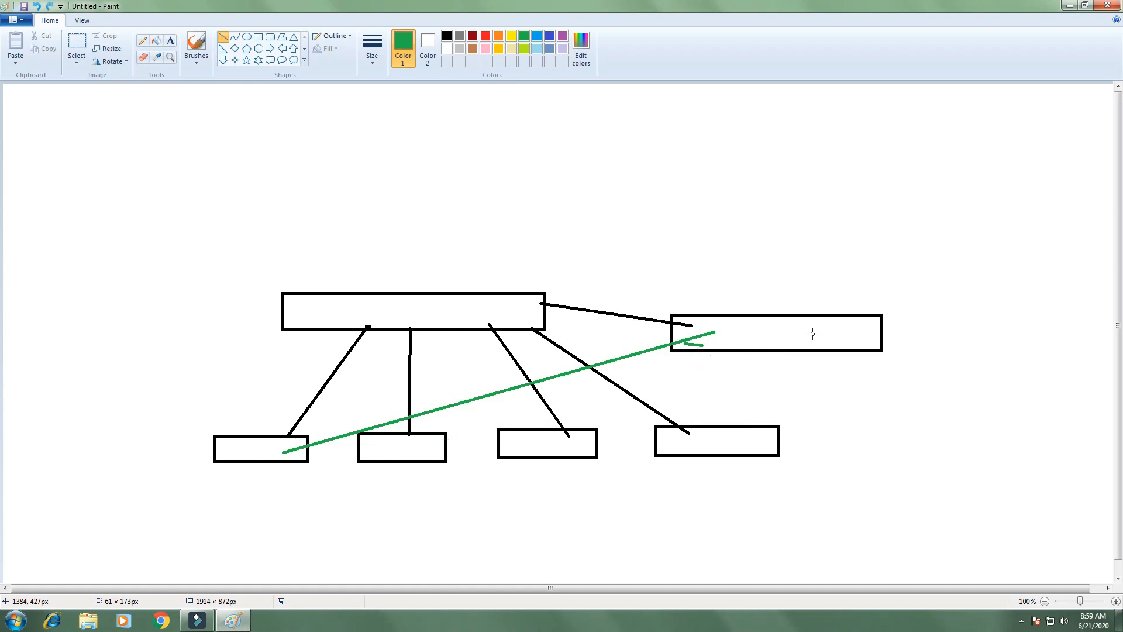
key(ctrl+z)
key(ctrl+z)
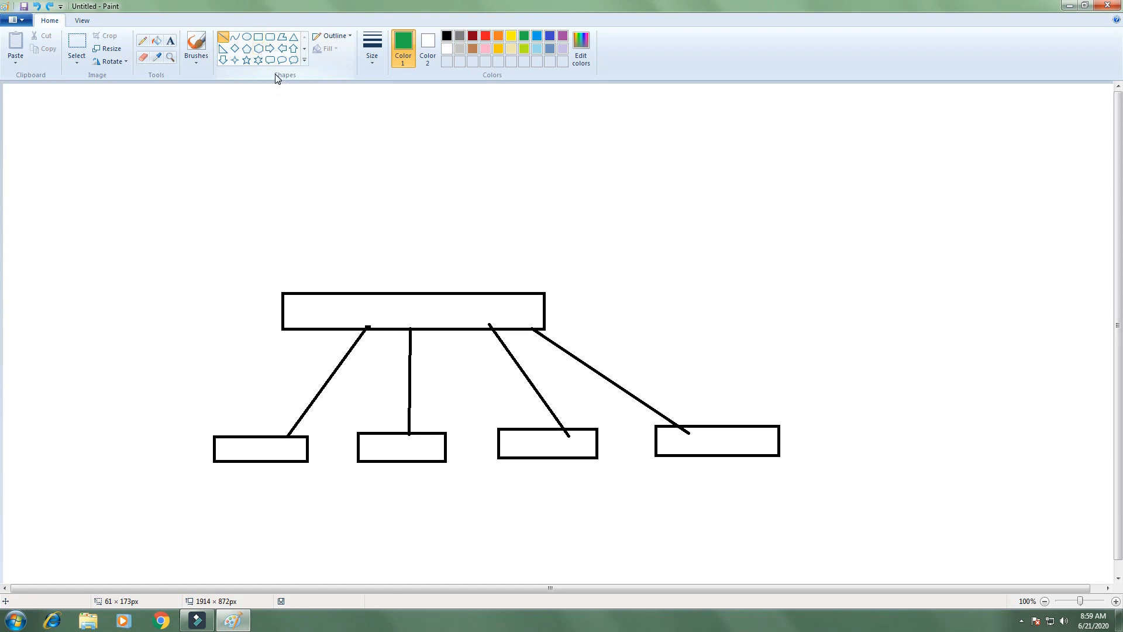
Draw a green ellipse about 361 × 52 px around the line ends on the wide rectangle's lower edge.
click(246, 36)
drag(337, 316, 548, 345)
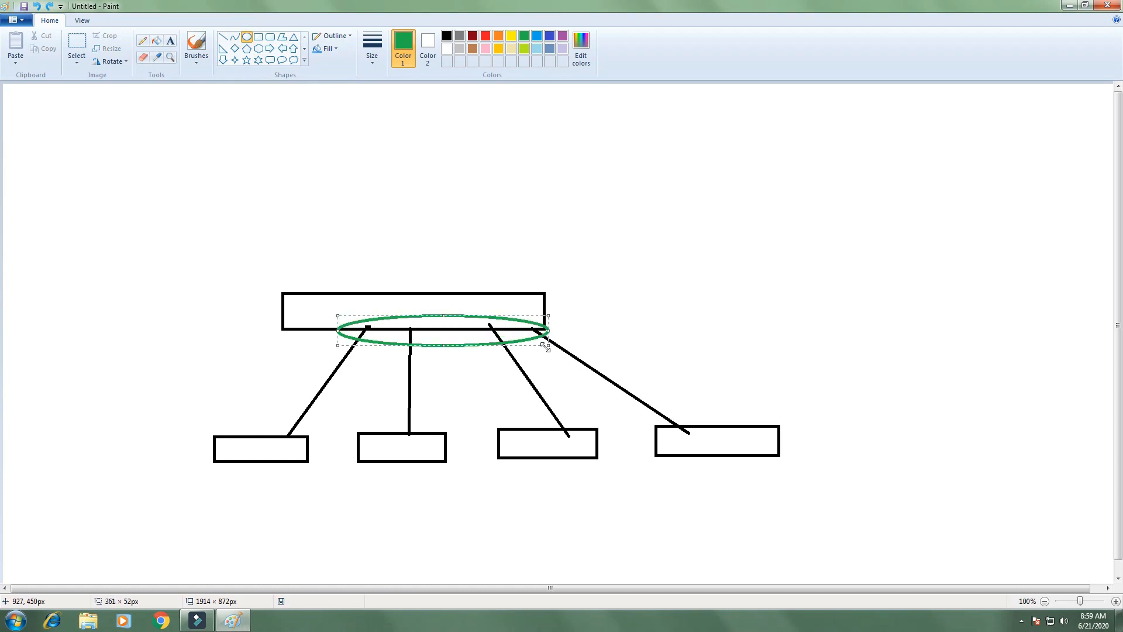
click(589, 315)
Draw a green line rising from the wide rectangle's upper edge and a cloud callout about 170 × 109 px at its end.
click(223, 37)
drag(515, 151, 420, 293)
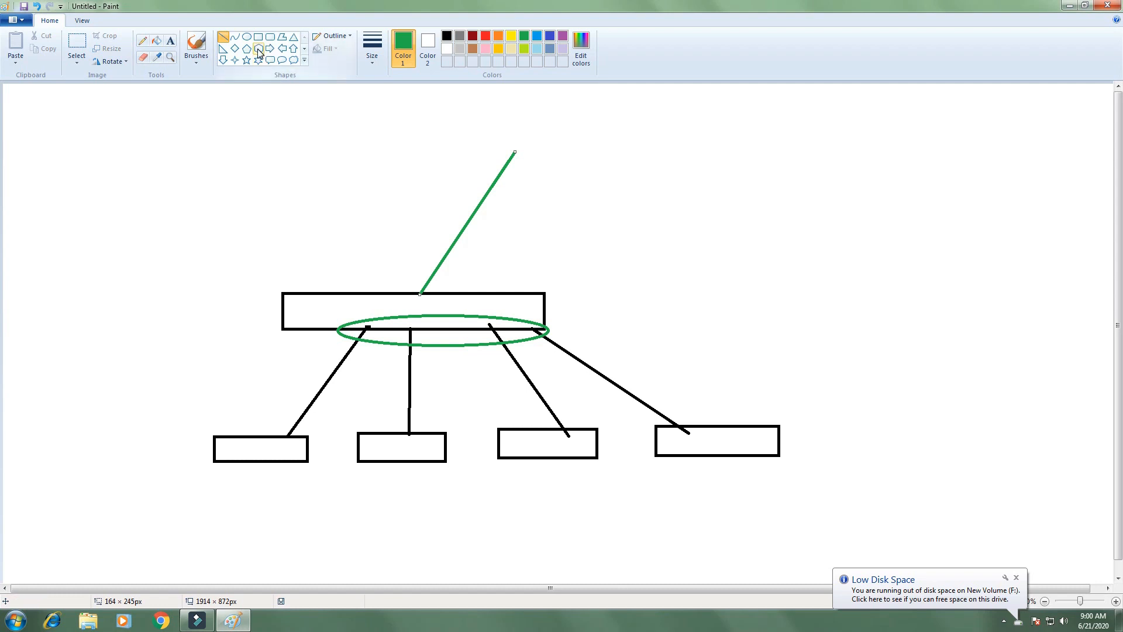
click(293, 60)
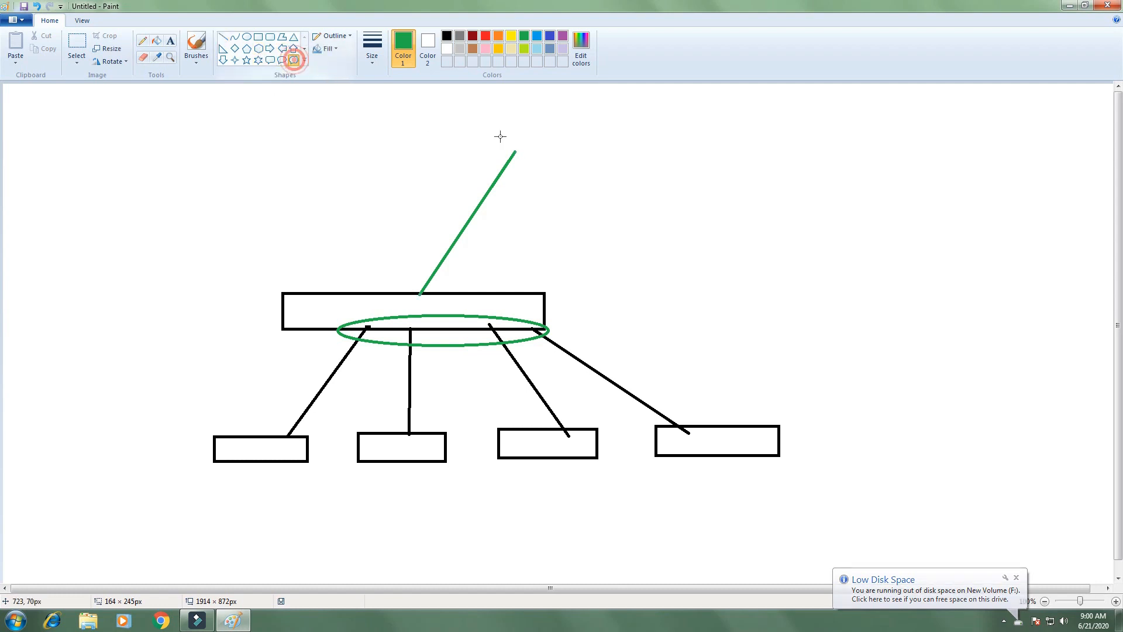
drag(493, 103, 594, 168)
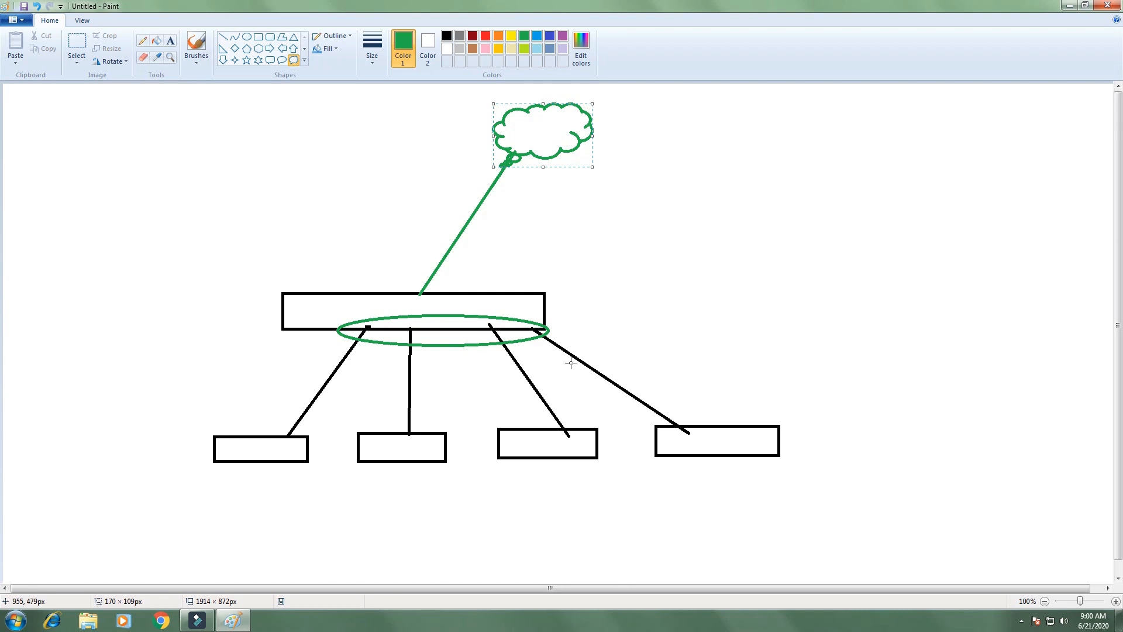
click(171, 40)
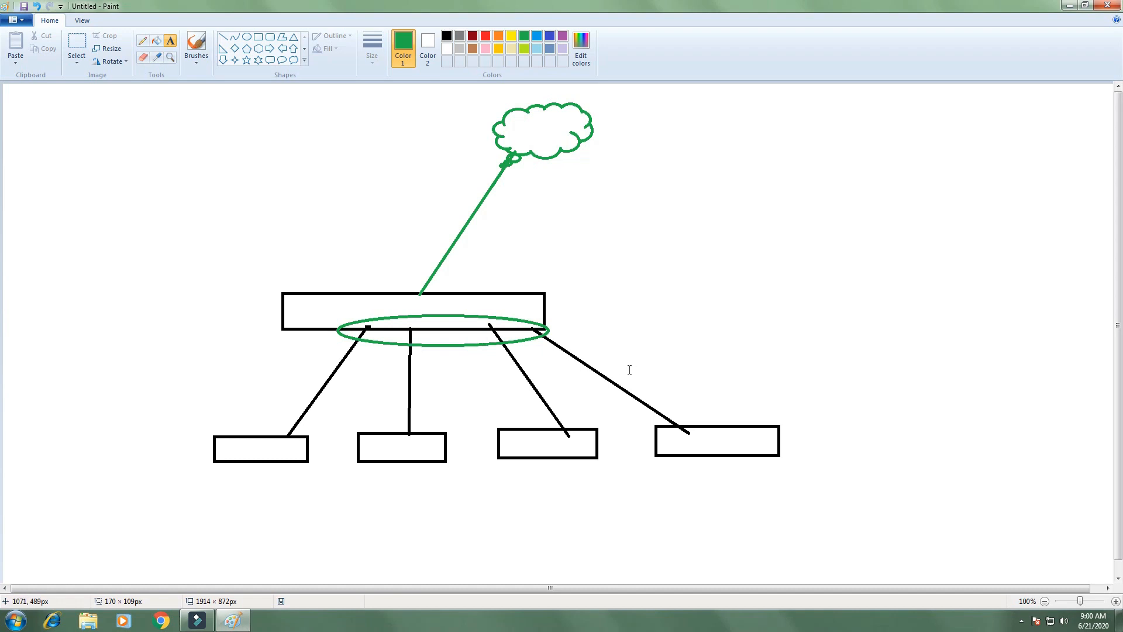
click(690, 296)
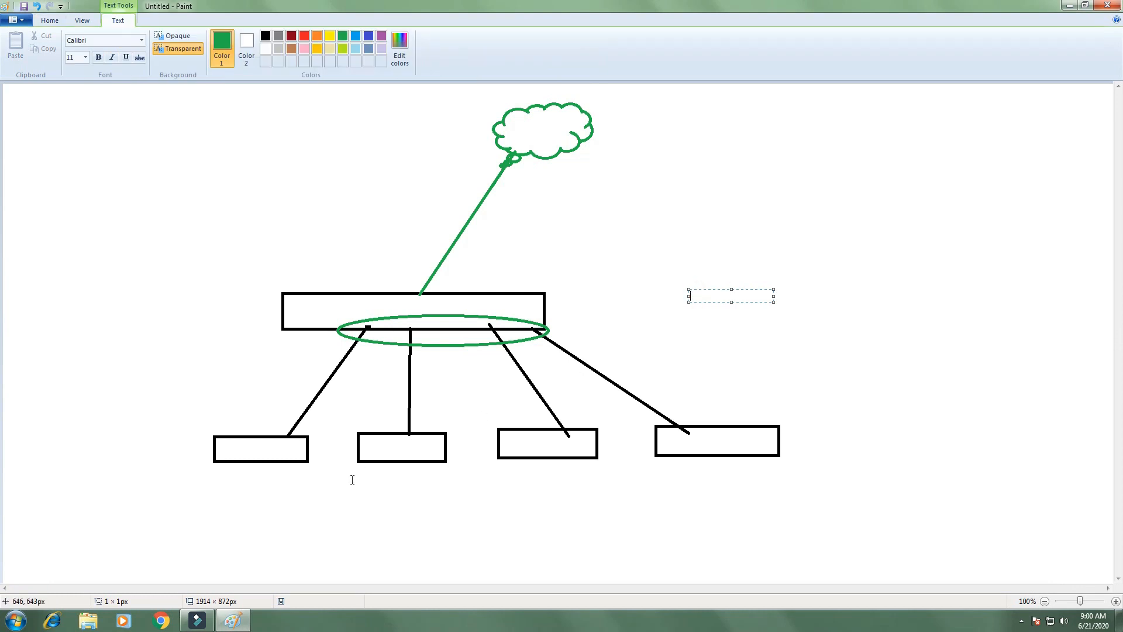
Switch to WinBox by running winbox64, connect to the preset MikroTik router as admin, and enlarge the session window.
click(1070, 8)
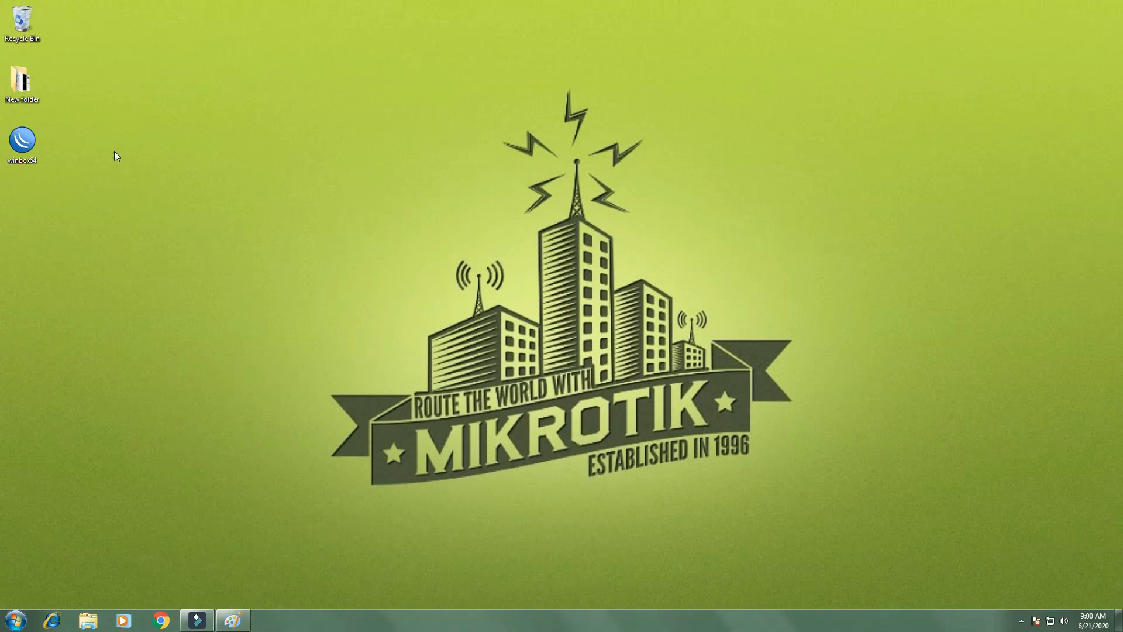
double_click(27, 146)
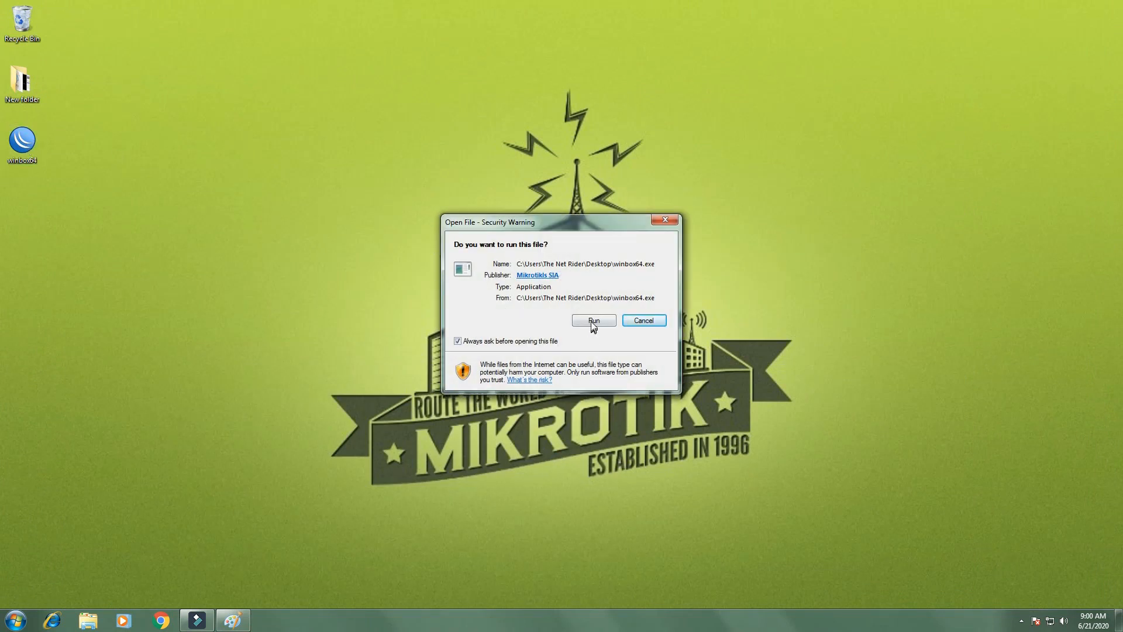
click(593, 321)
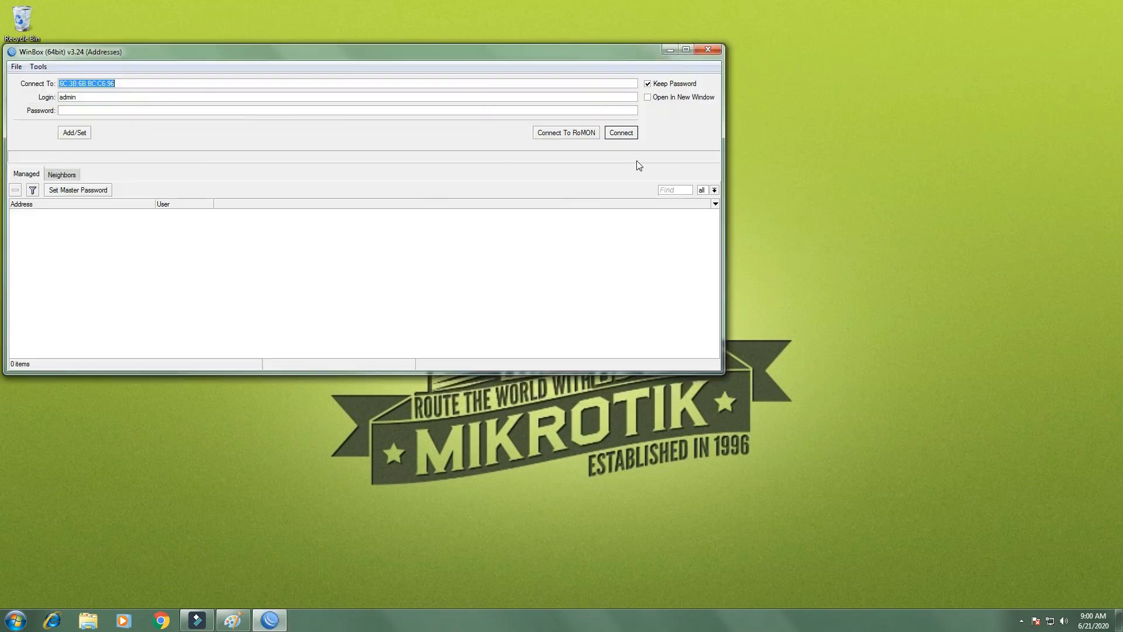
click(684, 50)
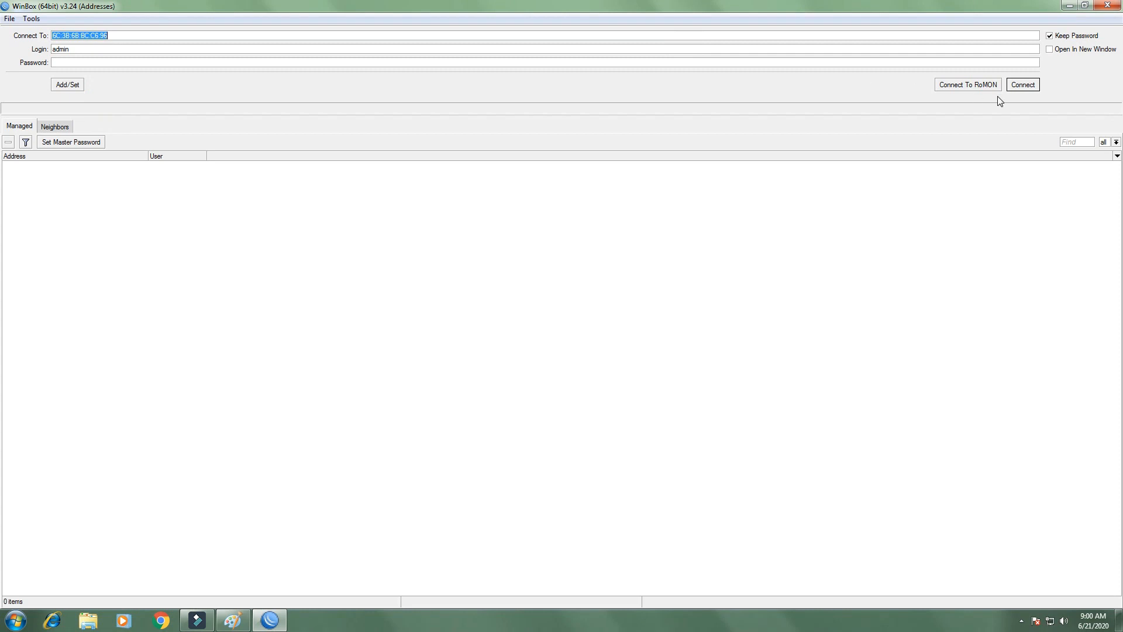
click(1024, 88)
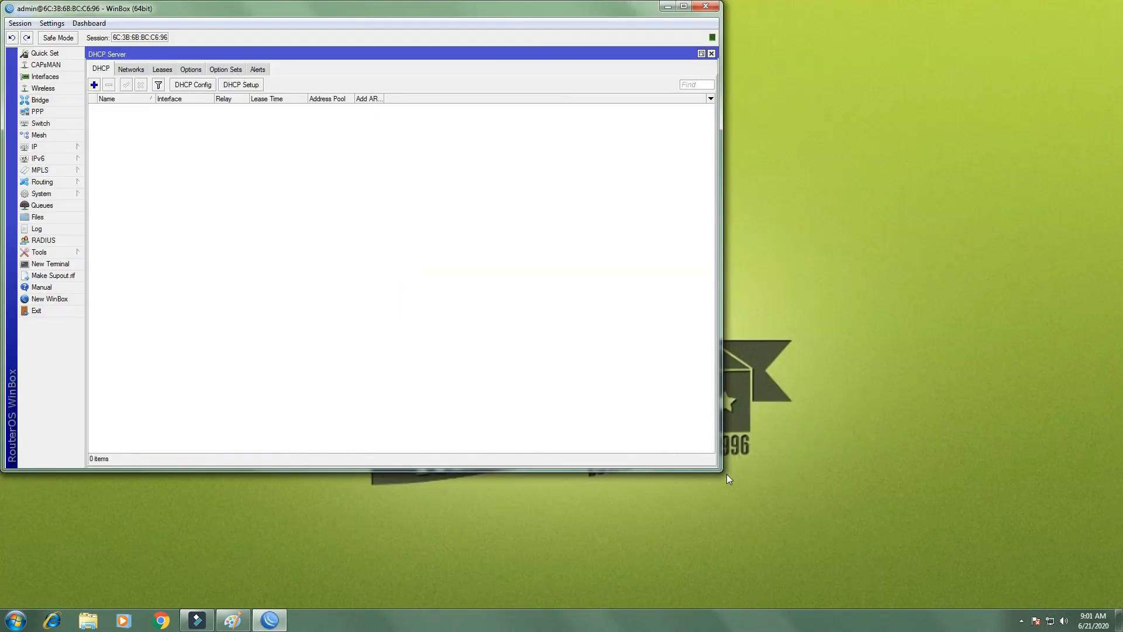
drag(721, 472, 1065, 604)
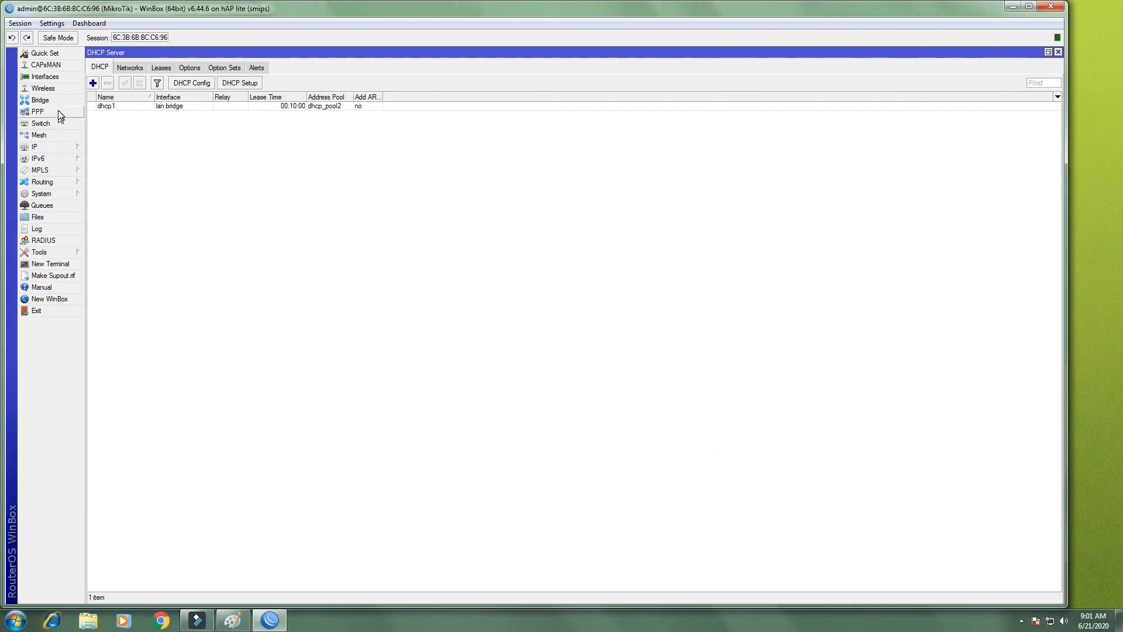
Remove the lan bridge from the router's bridge list.
click(39, 100)
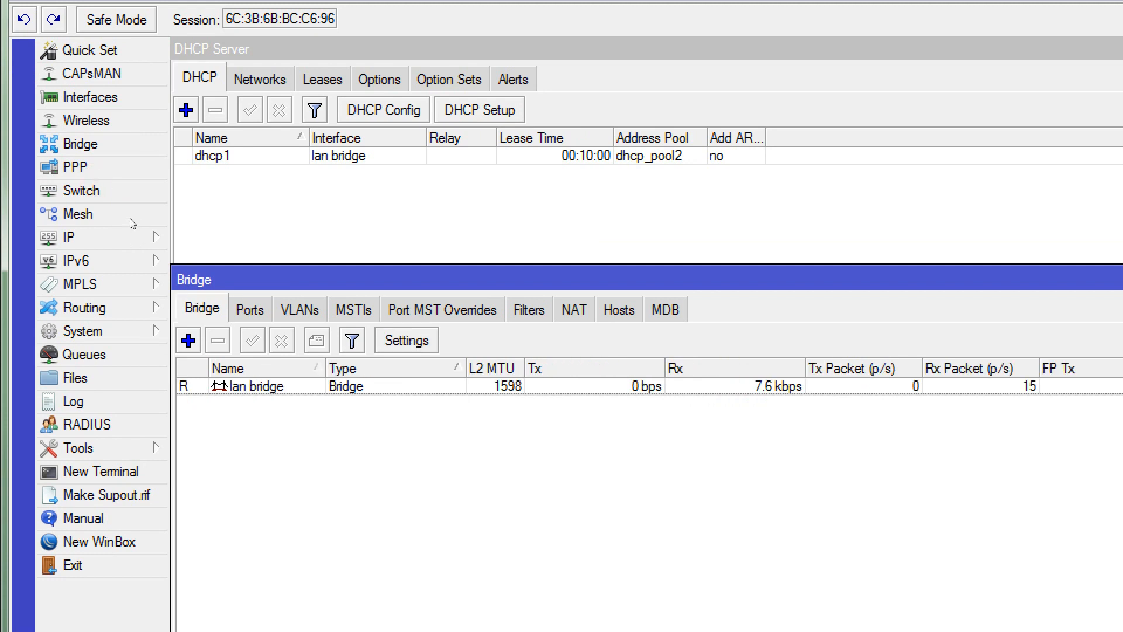
click(130, 218)
click(113, 199)
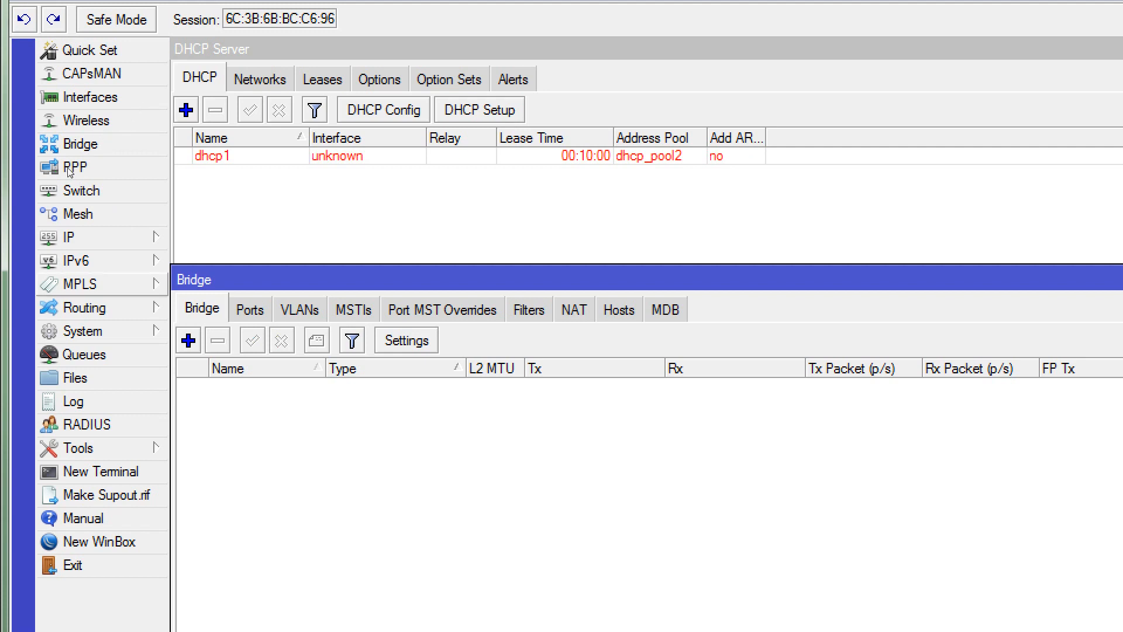
Open the router's interface list to examine its ports, and close it.
click(88, 237)
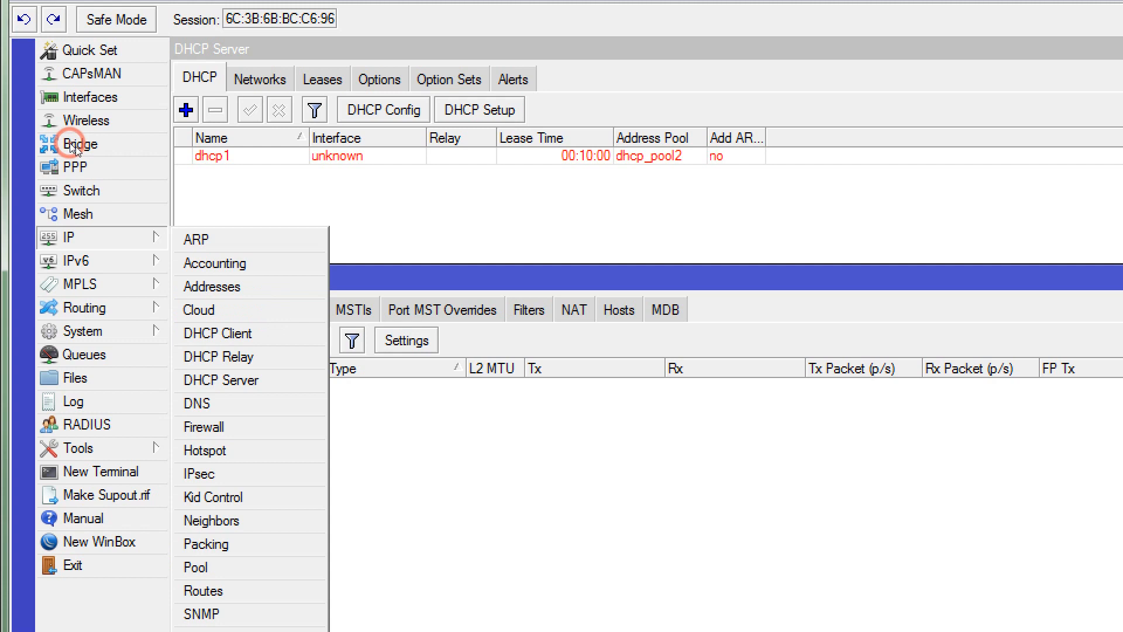
click(52, 95)
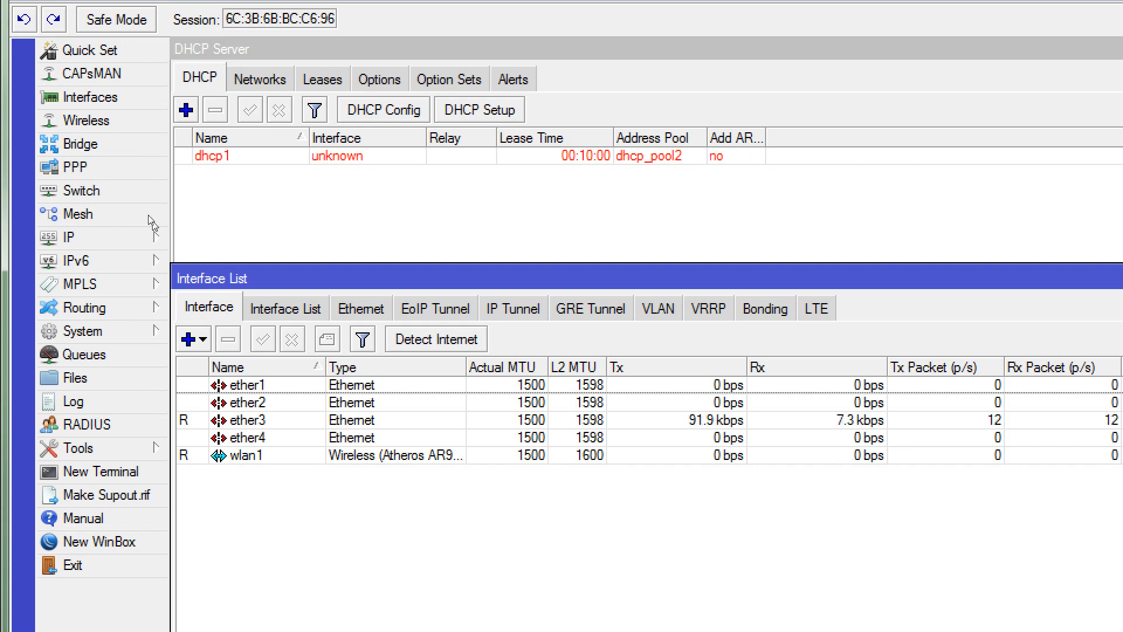
key(Escape)
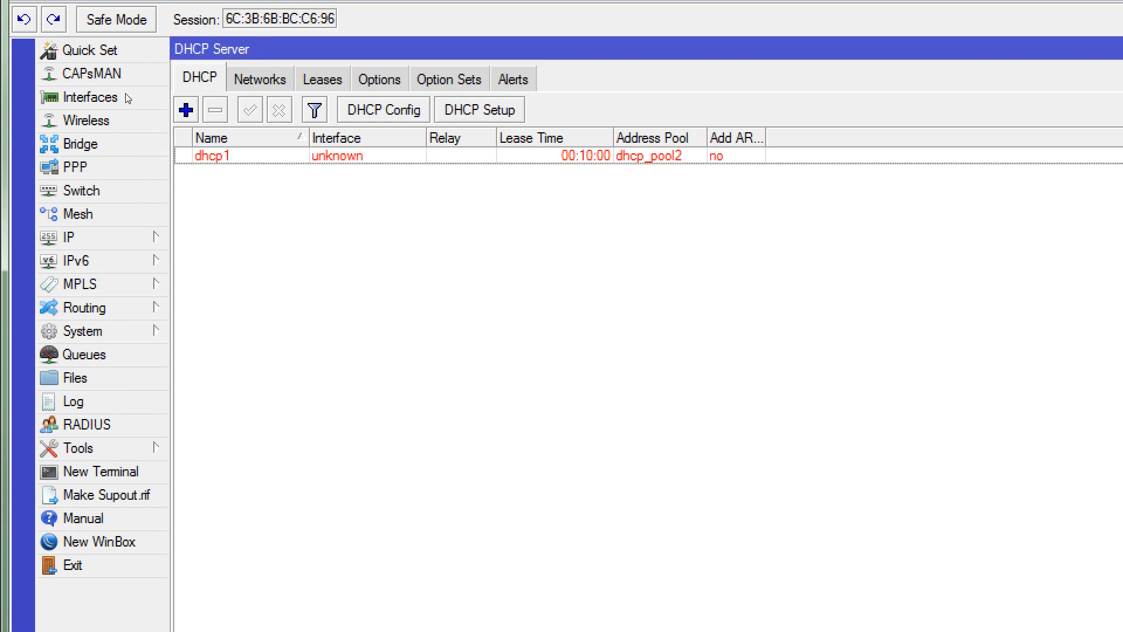
Assign the dhcp1 DHCP server to the ether3 interface and save the change.
click(156, 106)
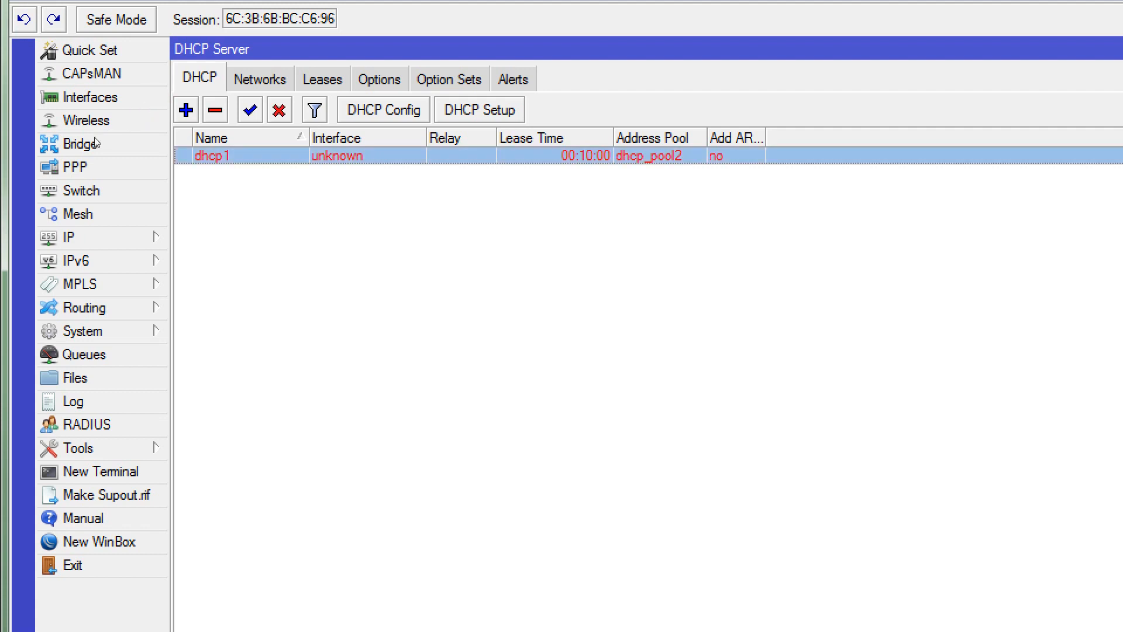
click(141, 237)
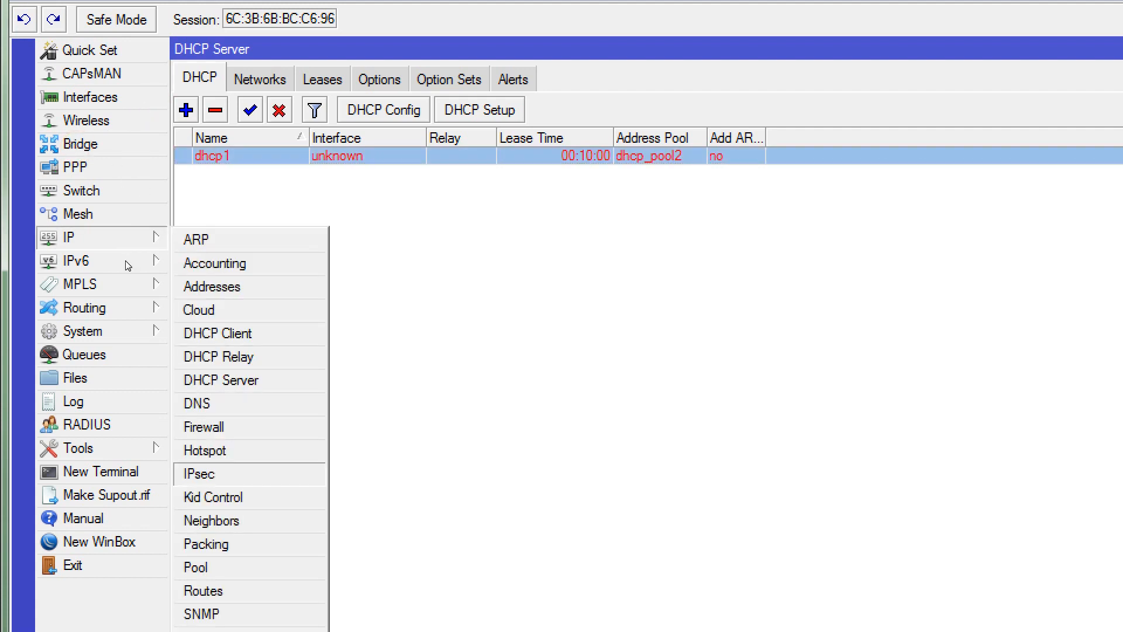
click(126, 219)
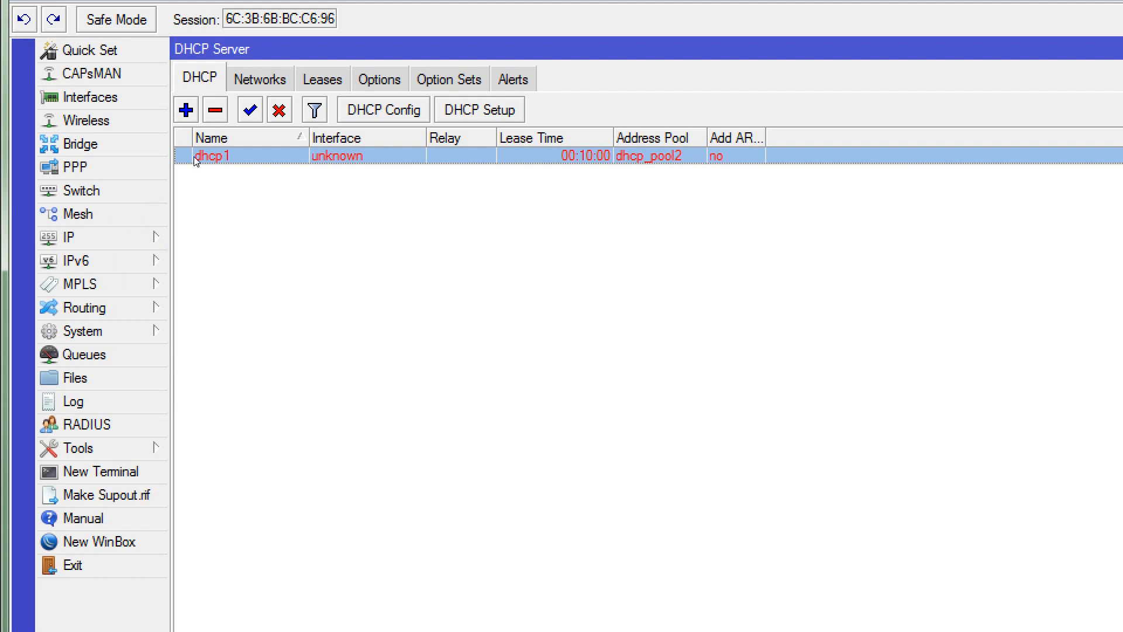
click(142, 108)
double_click(142, 107)
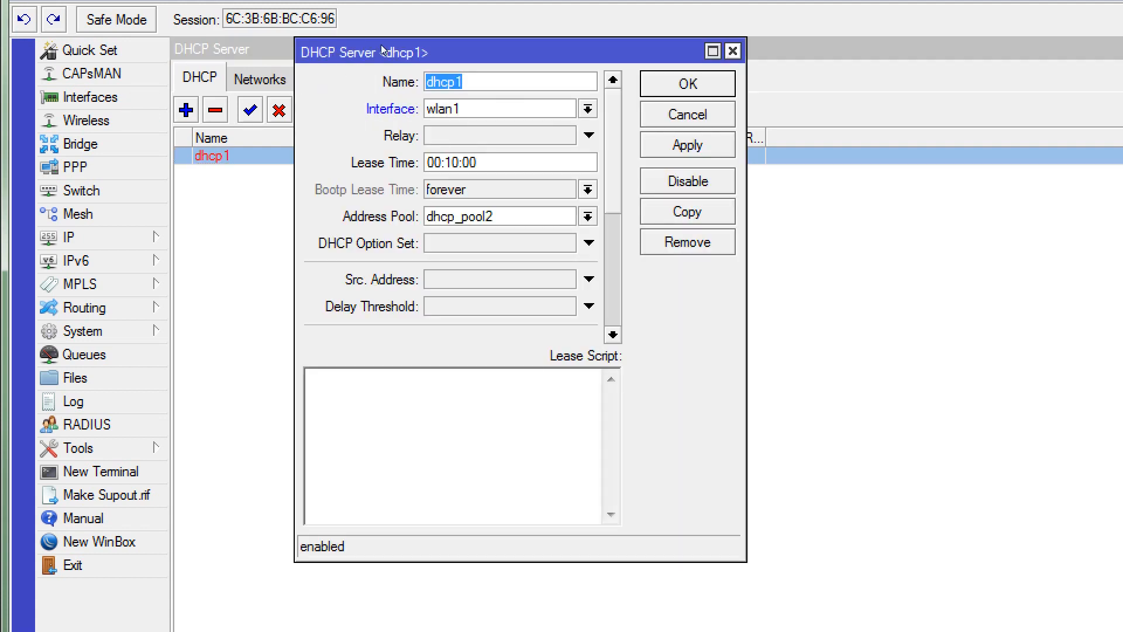
click(289, 53)
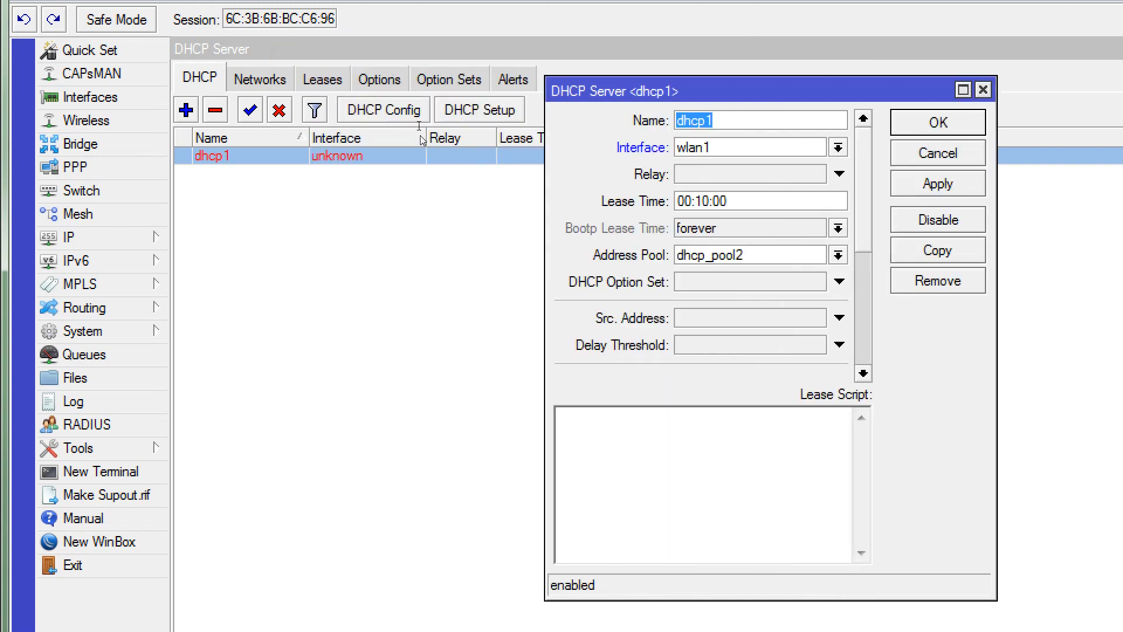
click(838, 147)
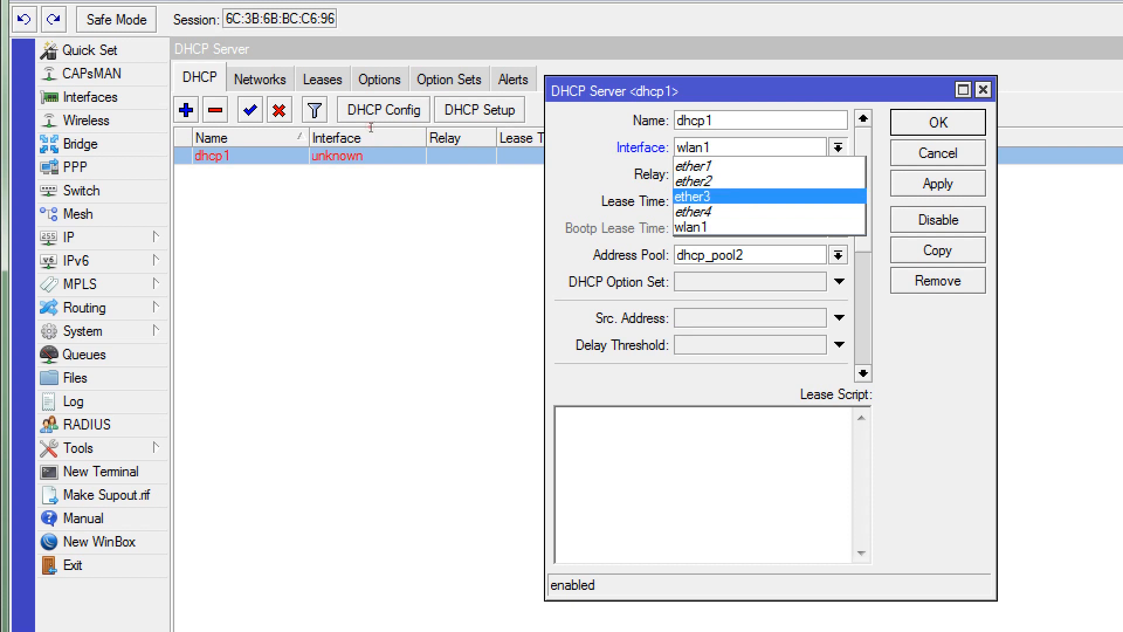
click(702, 196)
click(937, 183)
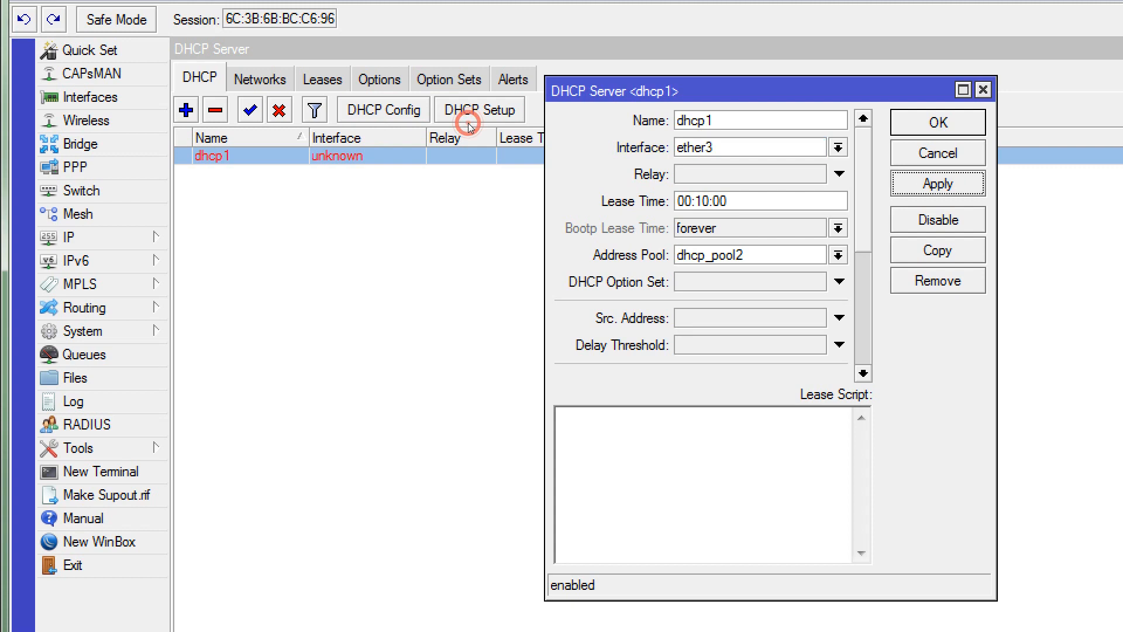
click(938, 122)
click(290, 167)
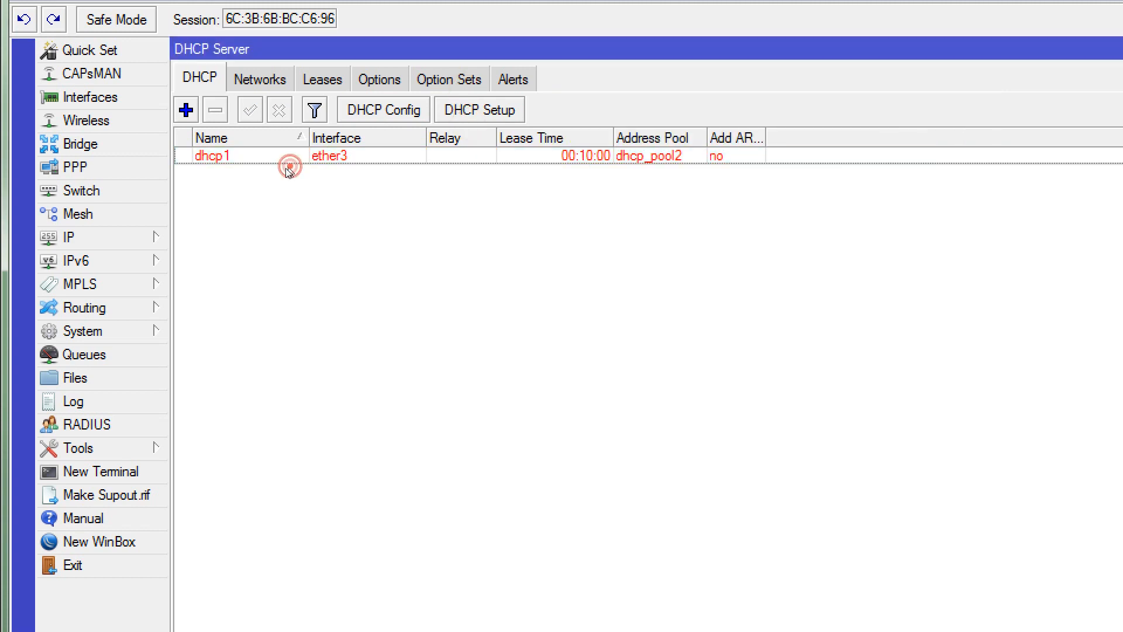
Check the DHCP server's networks and return to the dhcp1 server entry.
click(260, 78)
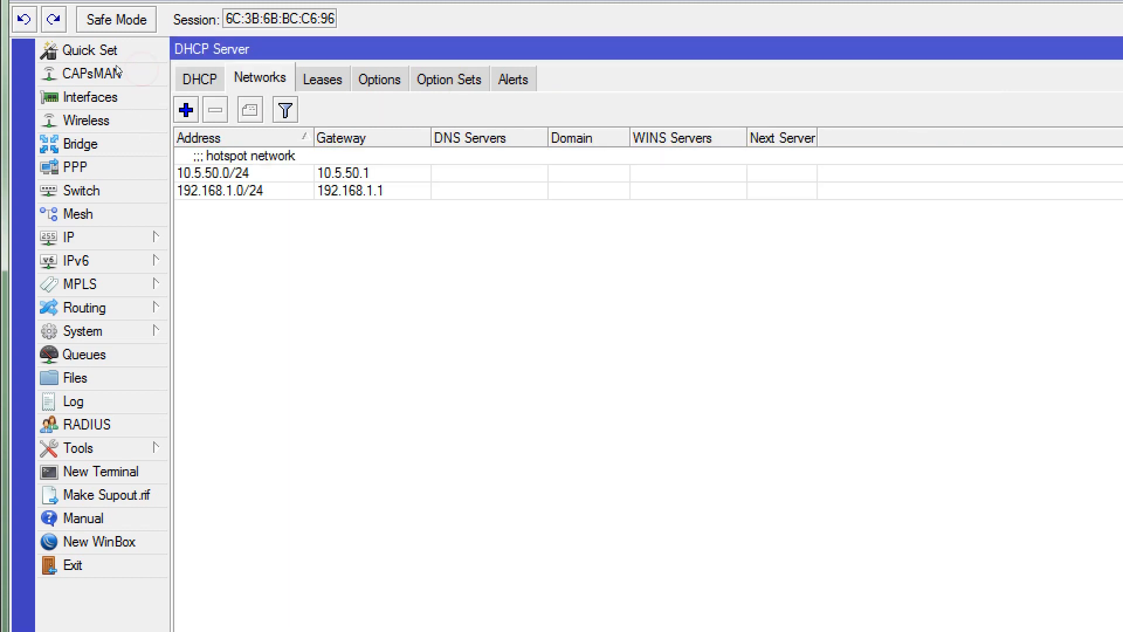
click(199, 77)
click(280, 157)
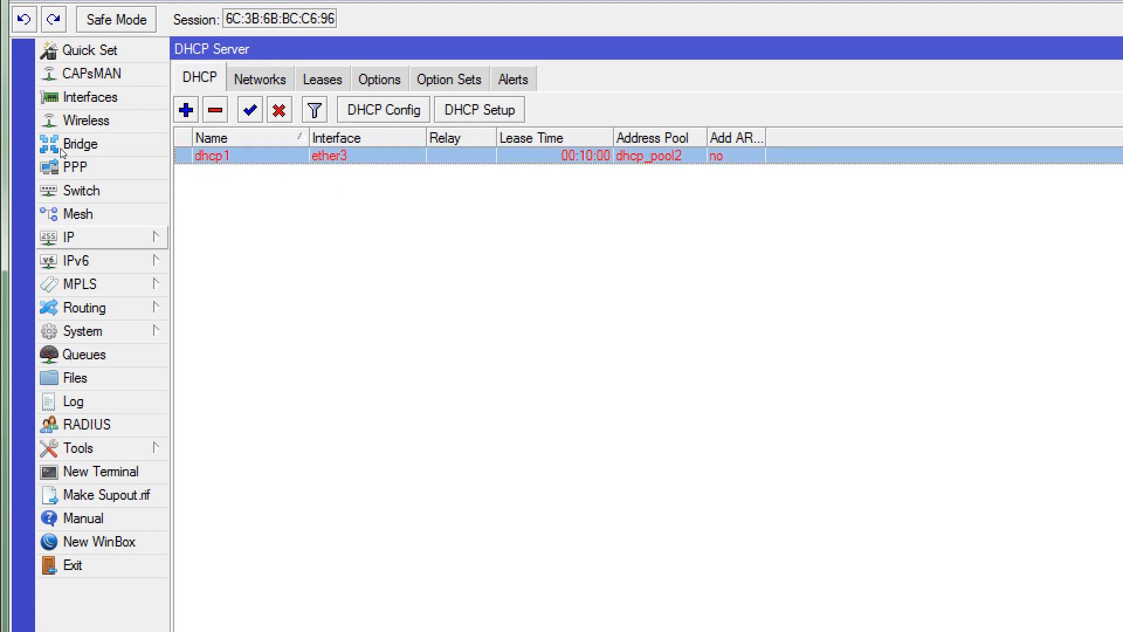
Set the interface of the router's 192.168.1.1/24 IP address to ether3 and save it.
click(65, 237)
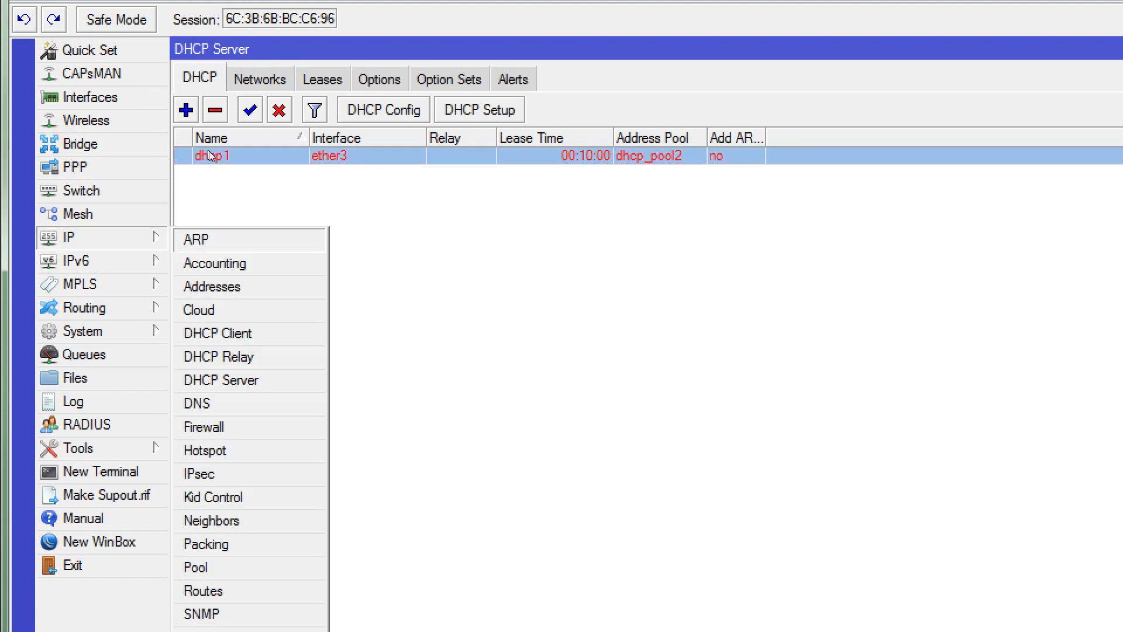
click(212, 286)
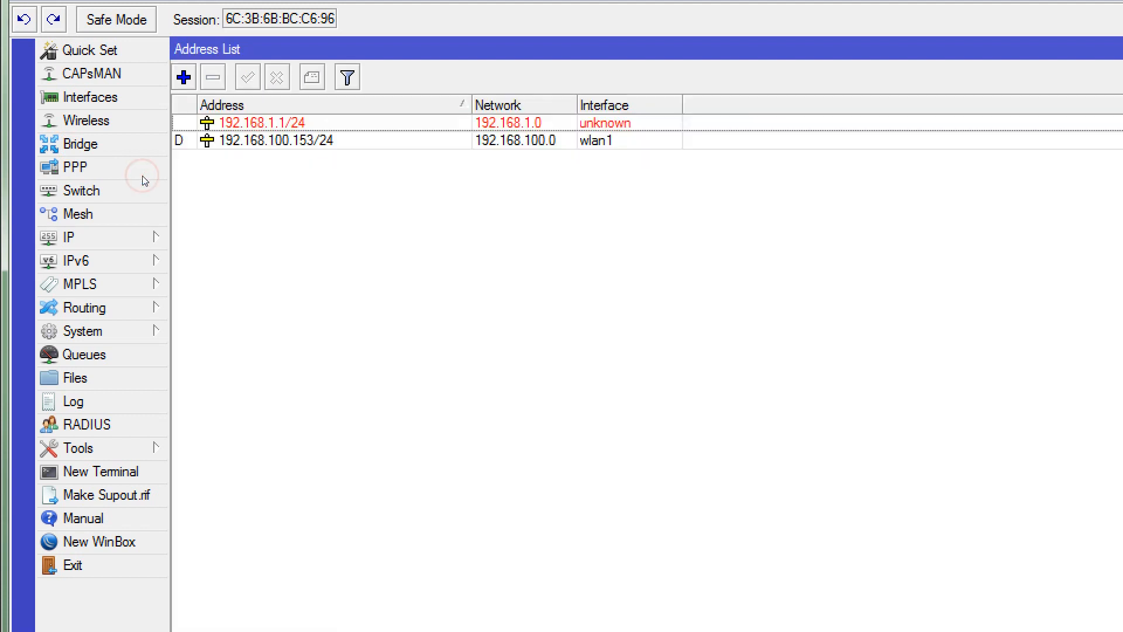
click(200, 91)
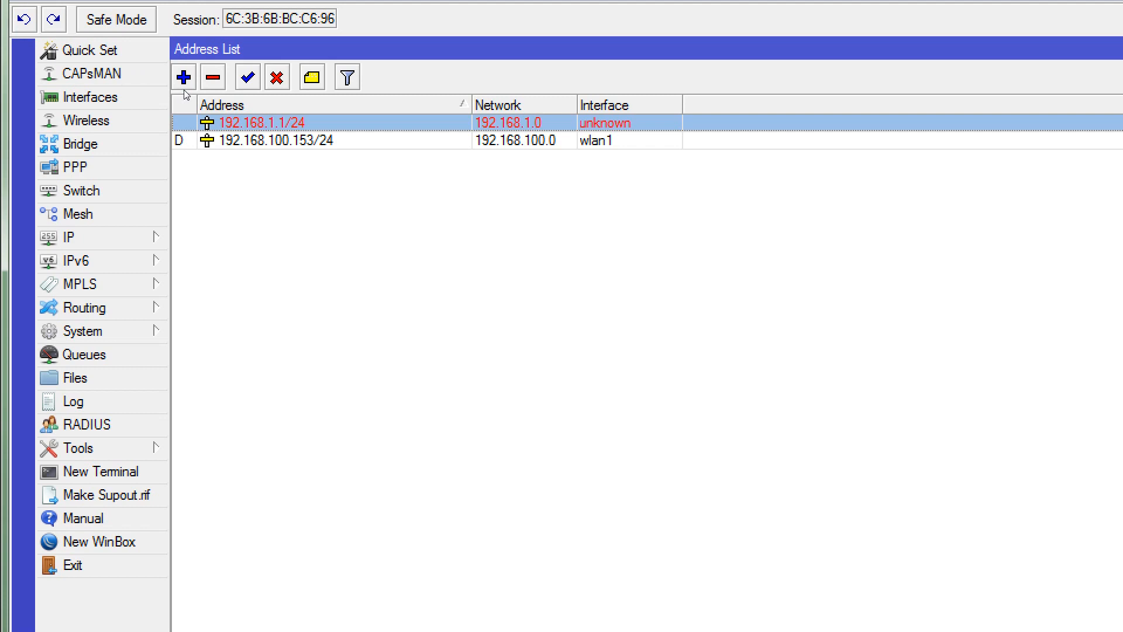
double_click(184, 87)
click(284, 155)
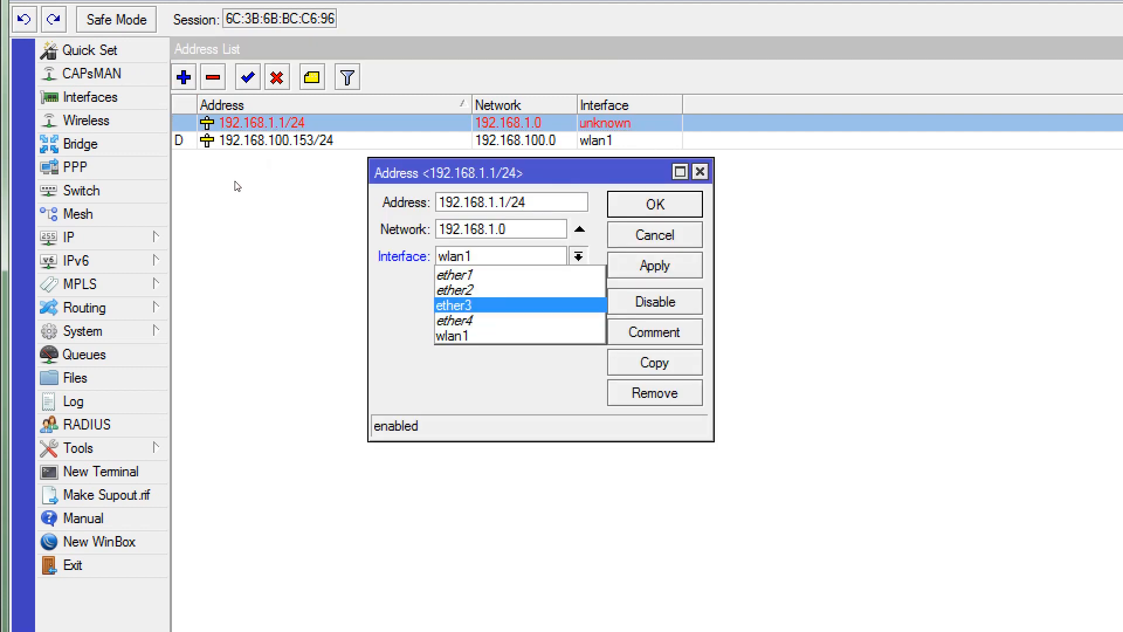
click(459, 305)
click(655, 265)
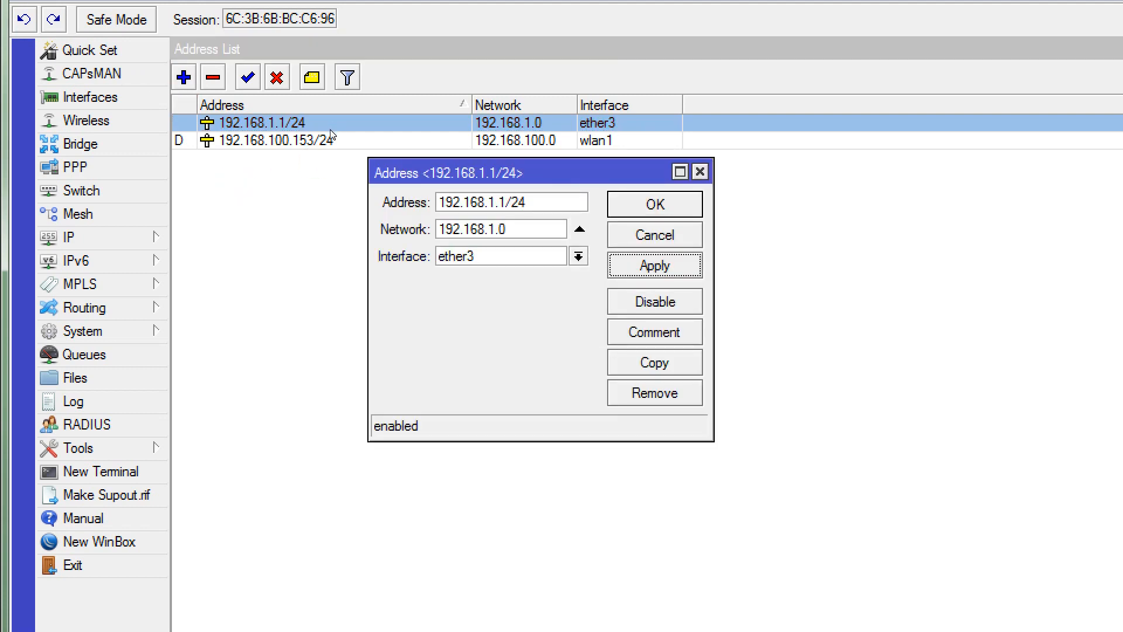
click(330, 129)
Recheck the dhcp1 entry in the DHCP server list, and open the router's bridge list.
click(88, 237)
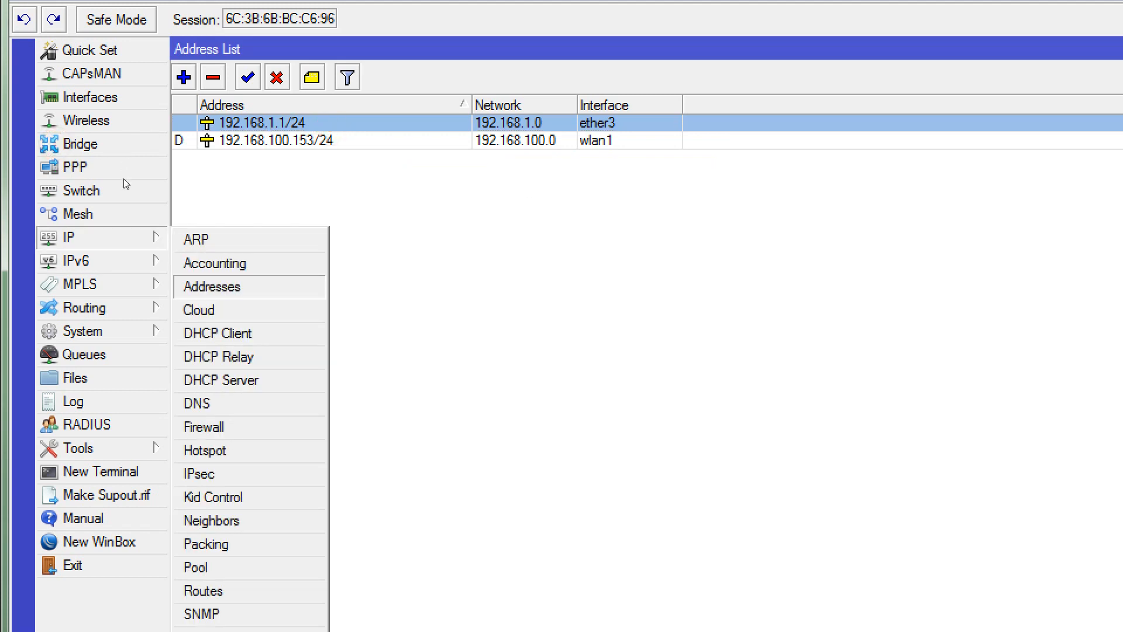
click(221, 381)
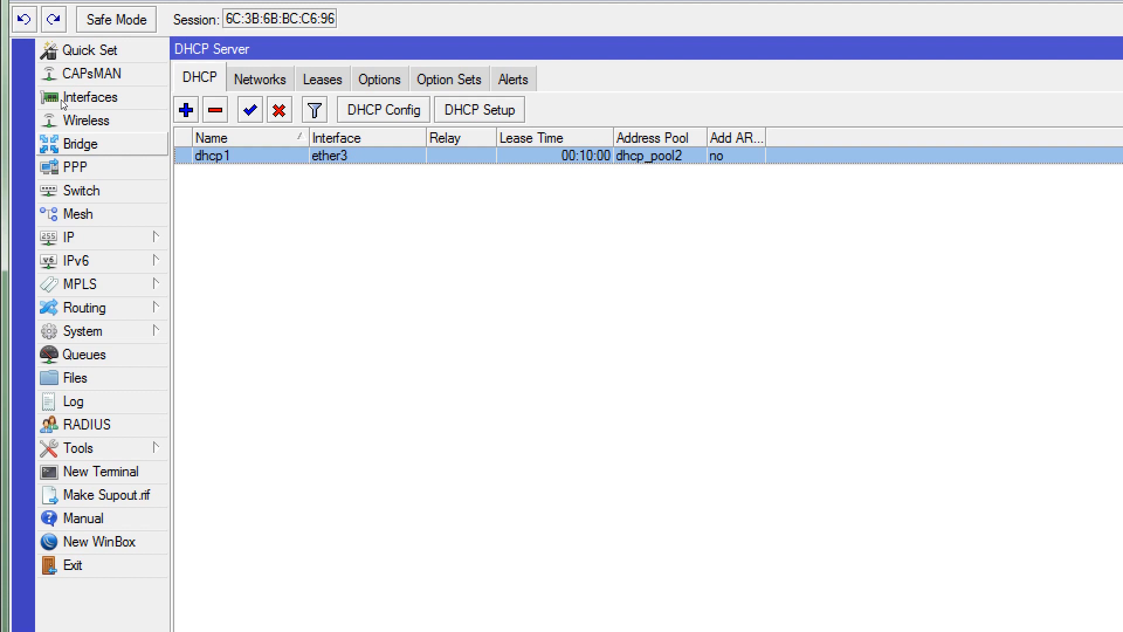
click(76, 144)
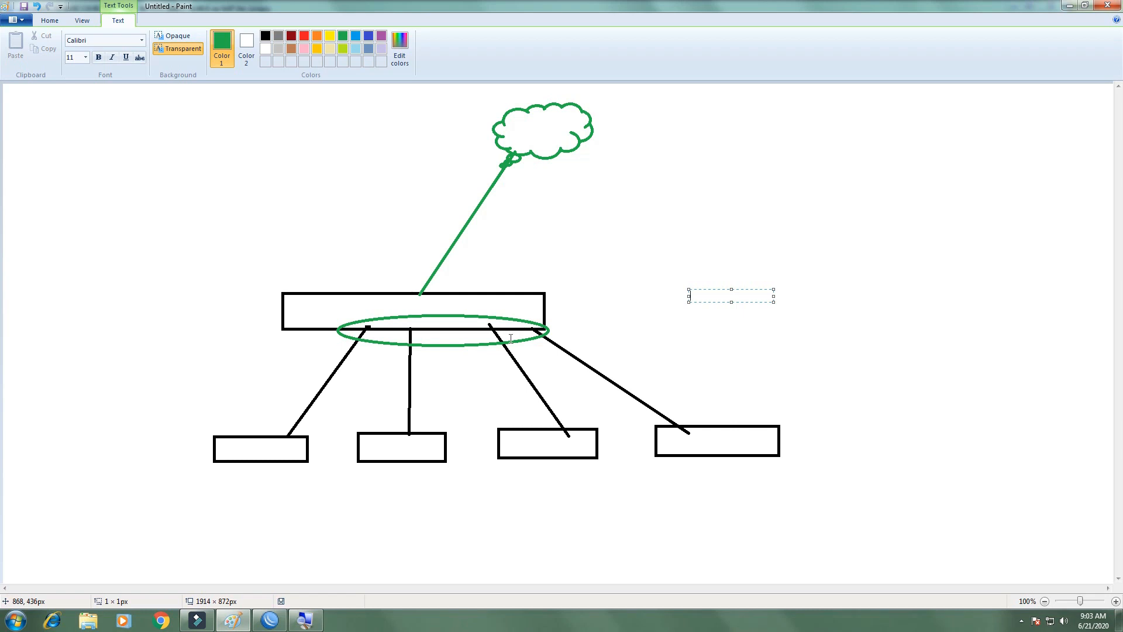
Switch from the Paint sketch back to the WinBox session showing the empty bridge list.
key(alt+Tab)
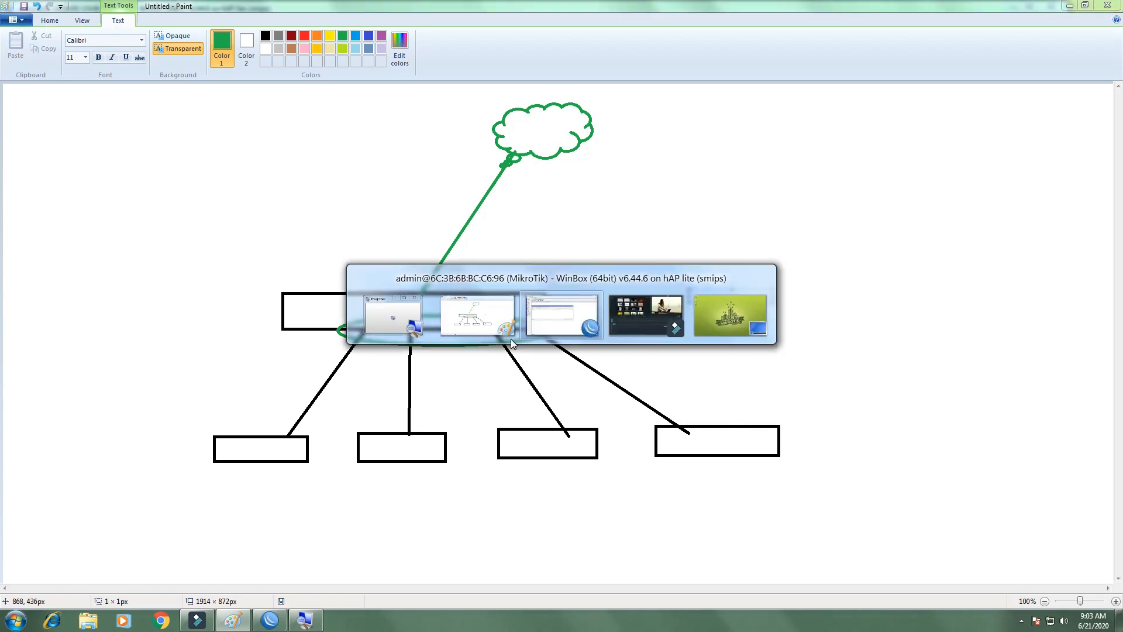
key(Tab)
key(Tab)
key(Tab)
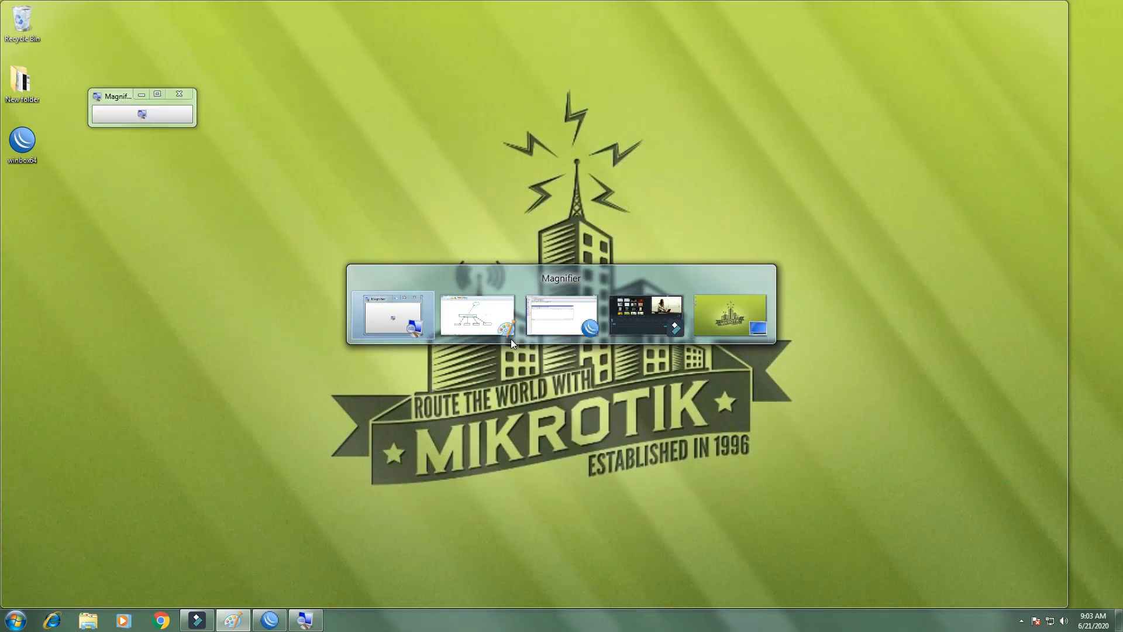
key(Tab)
key(Tab)
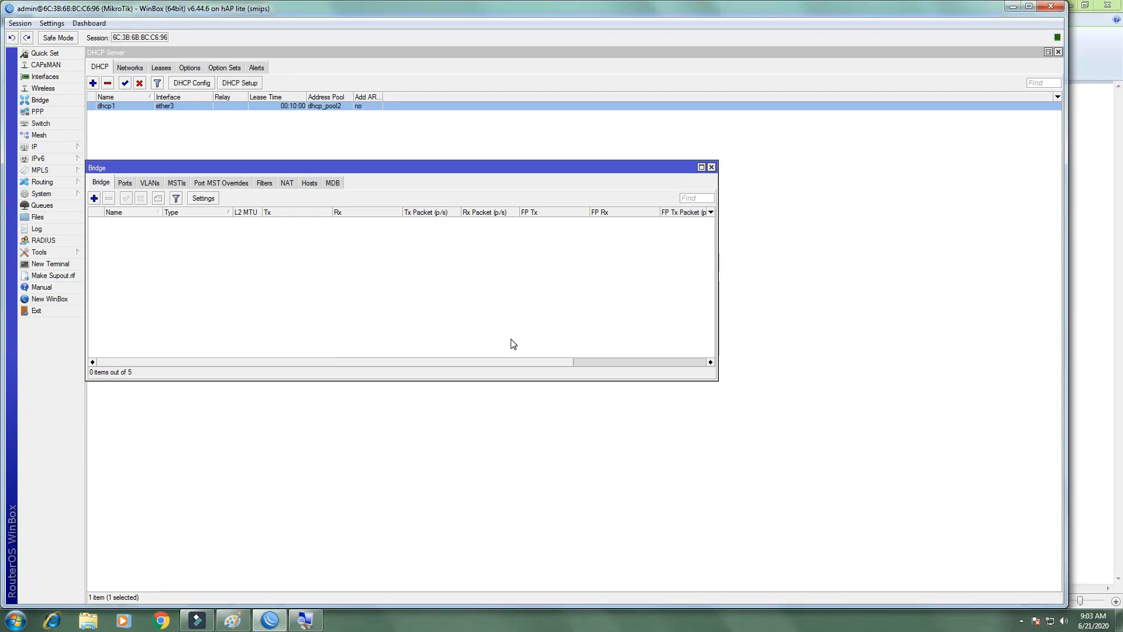
key(super+plus)
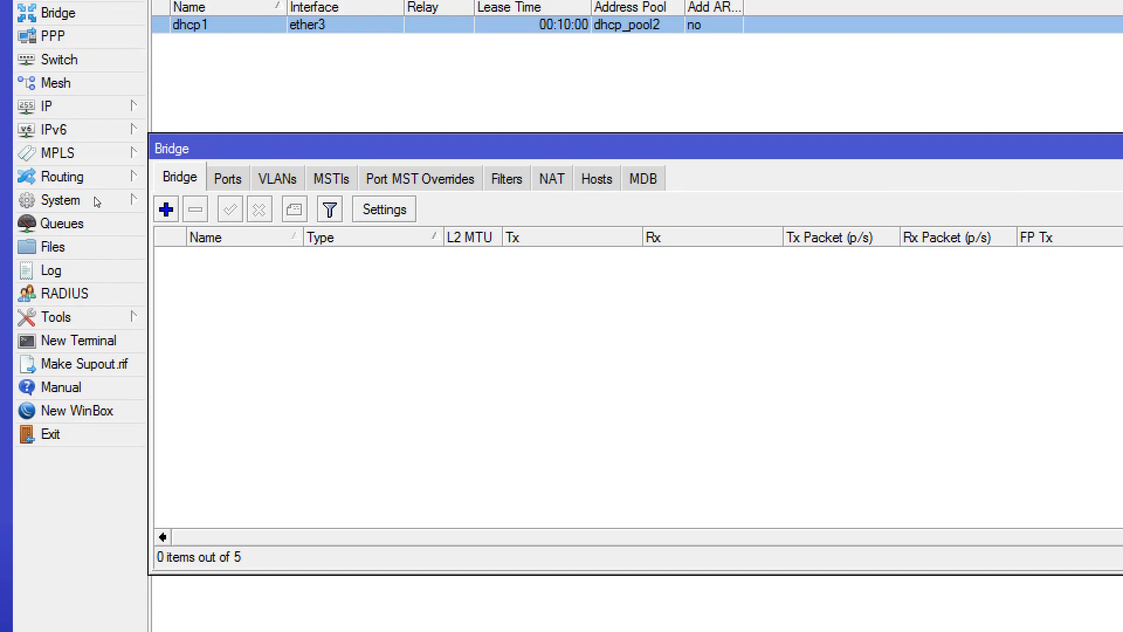
Start a new bridge interface named LAN_Bridge, keeping ARP set to enabled.
click(169, 211)
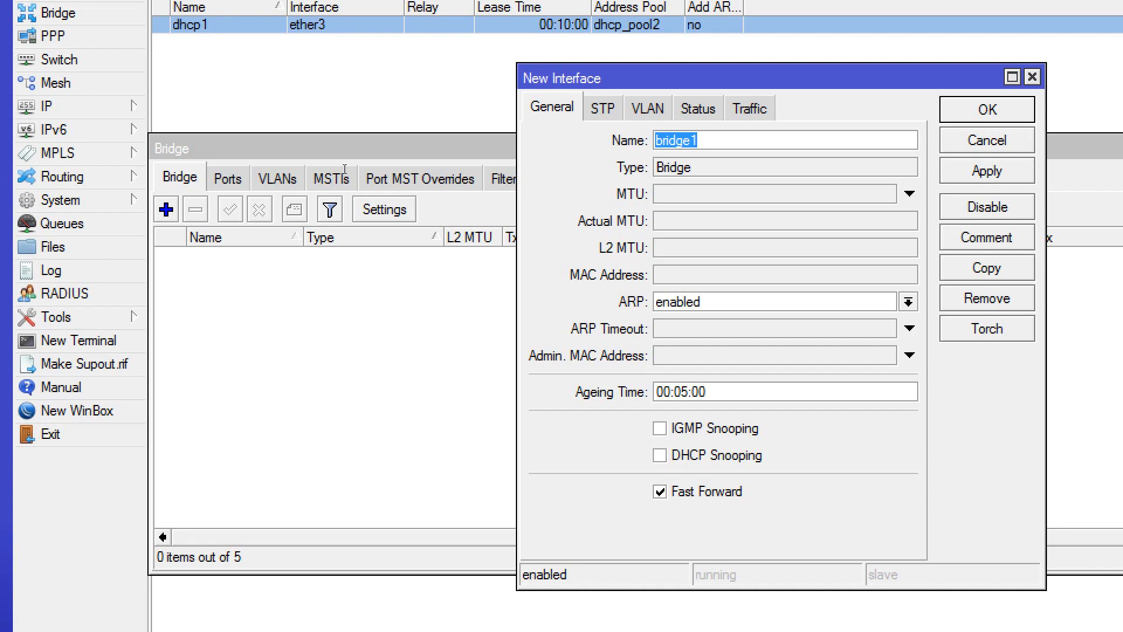
text(LAN)
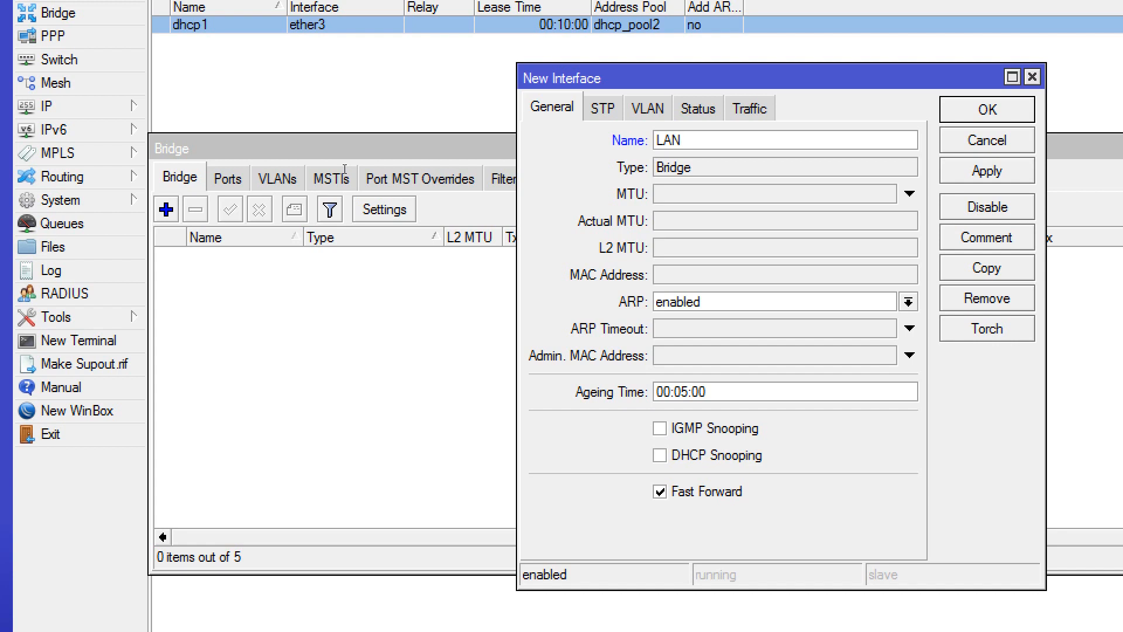
text(_Bridge)
key(Tab)
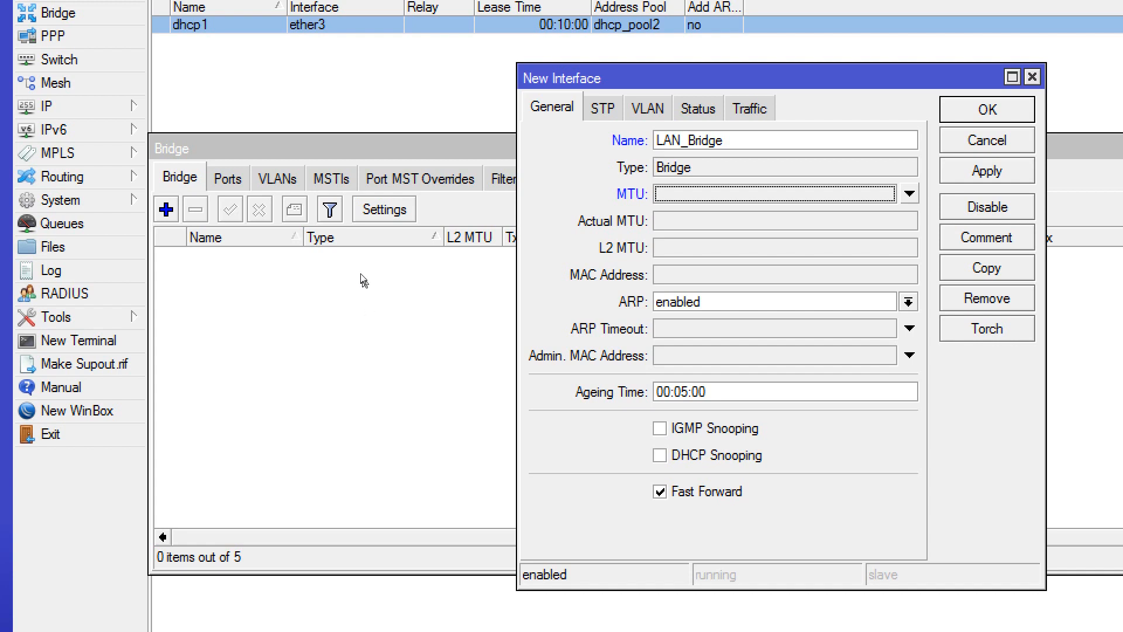
key(Tab)
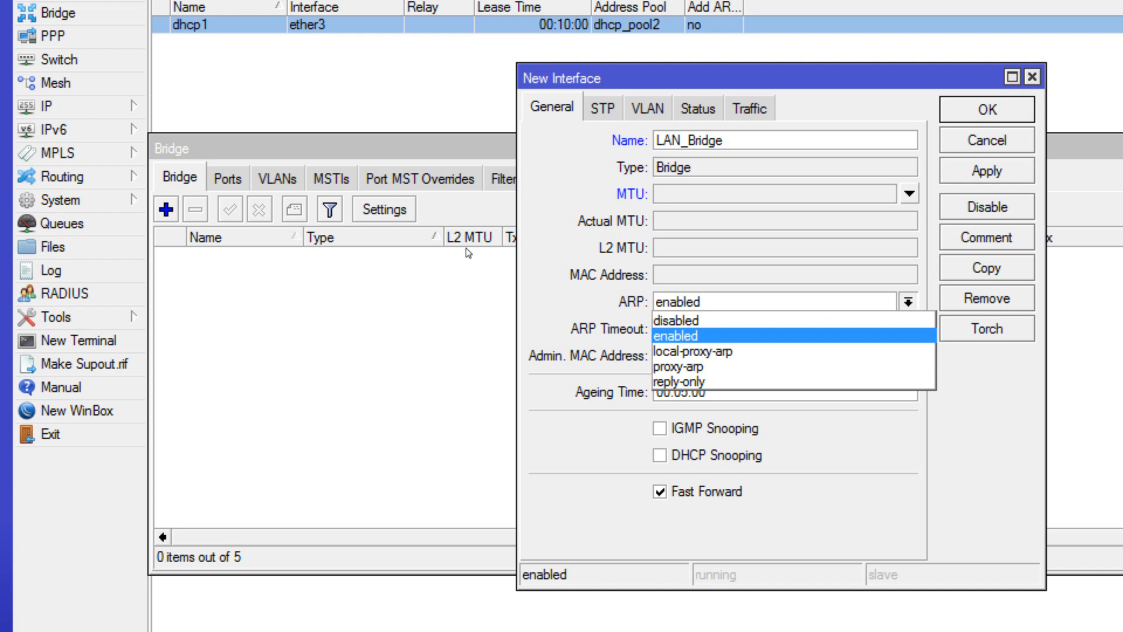
key(Return)
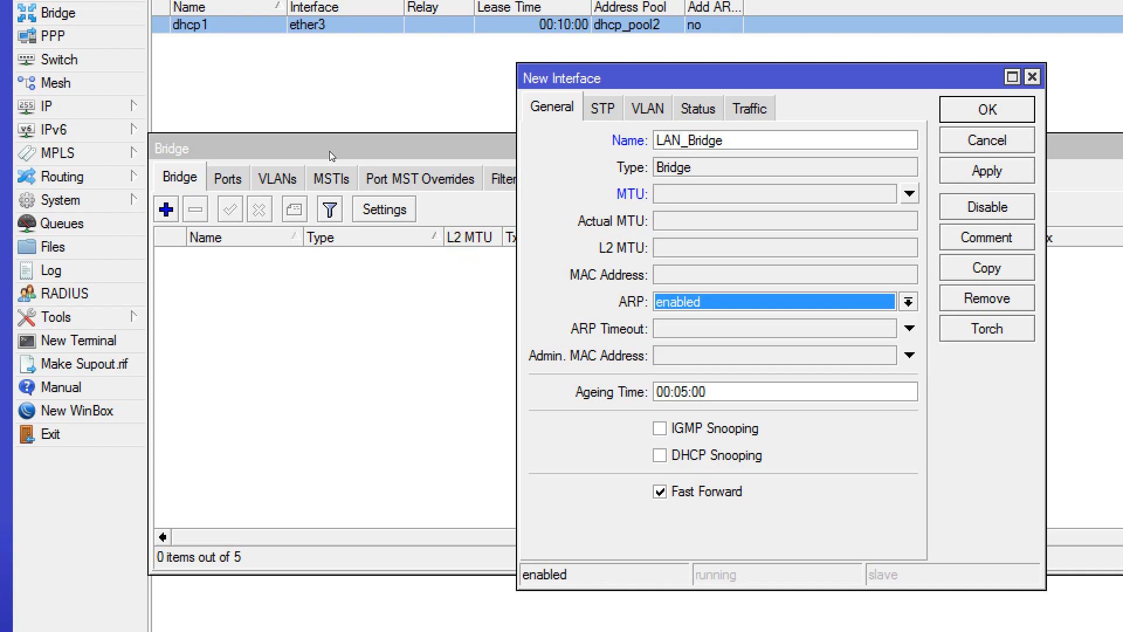
Review the new bridge's STP, VLAN, Status and Traffic settings, and save the bridge with its defaults.
key(ctrl+Tab)
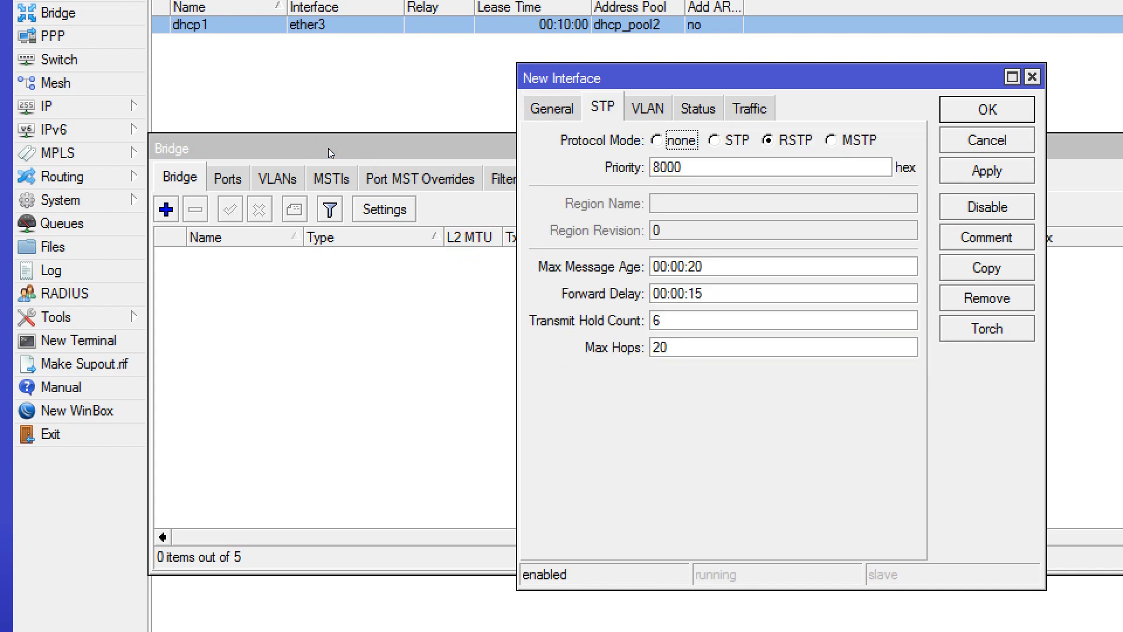
key(ctrl+Tab)
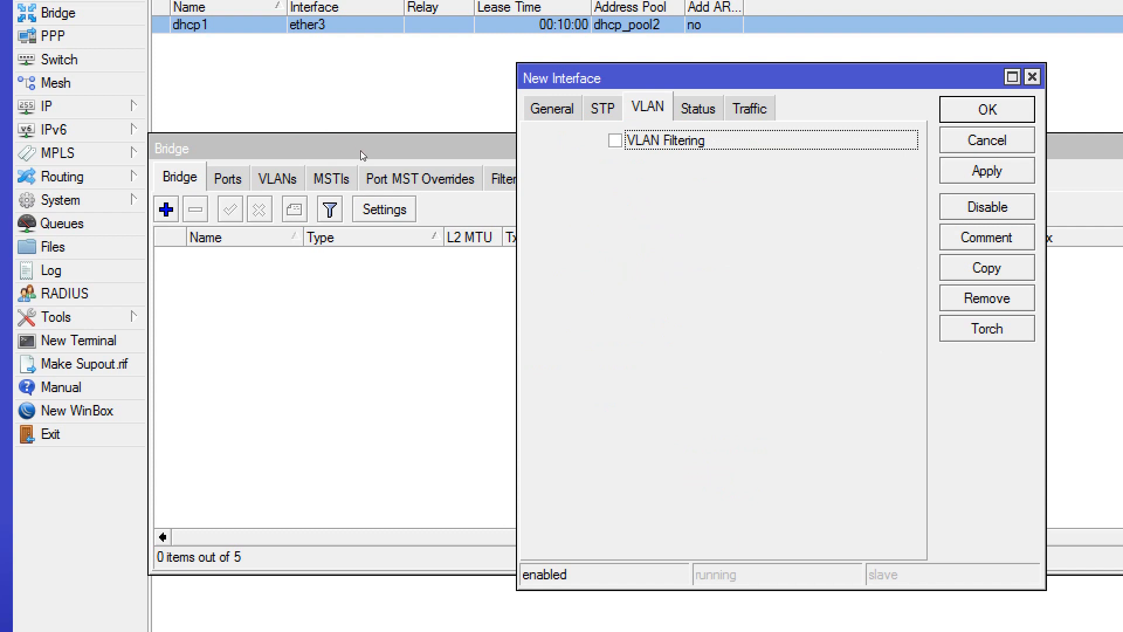
key(ctrl+Tab)
key(ctrl+Tab)
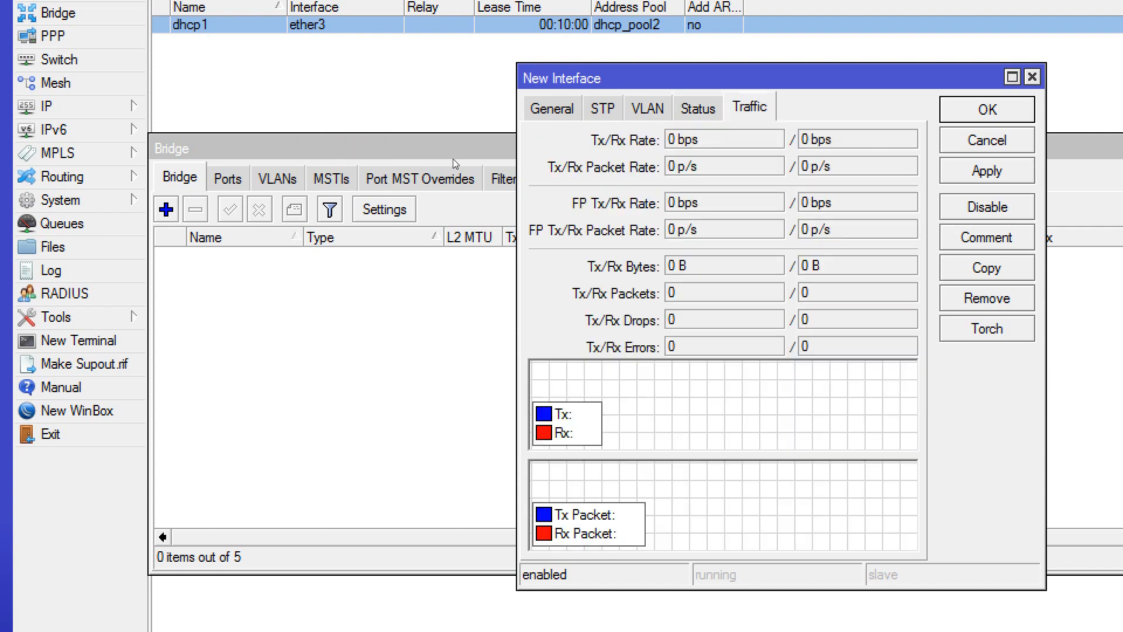
click(987, 171)
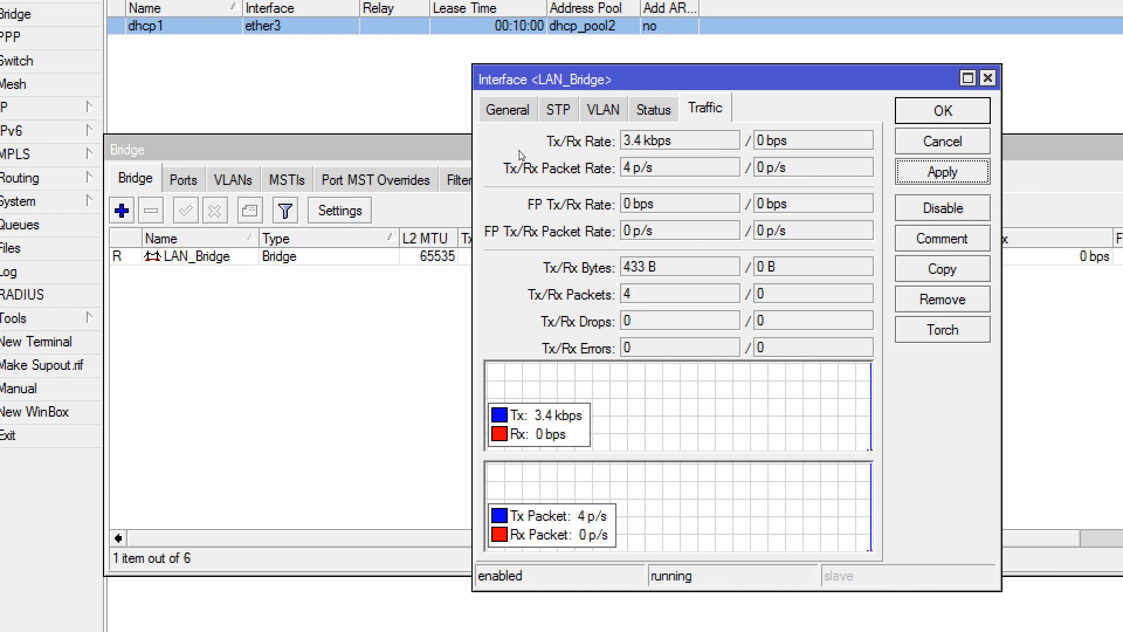
click(987, 109)
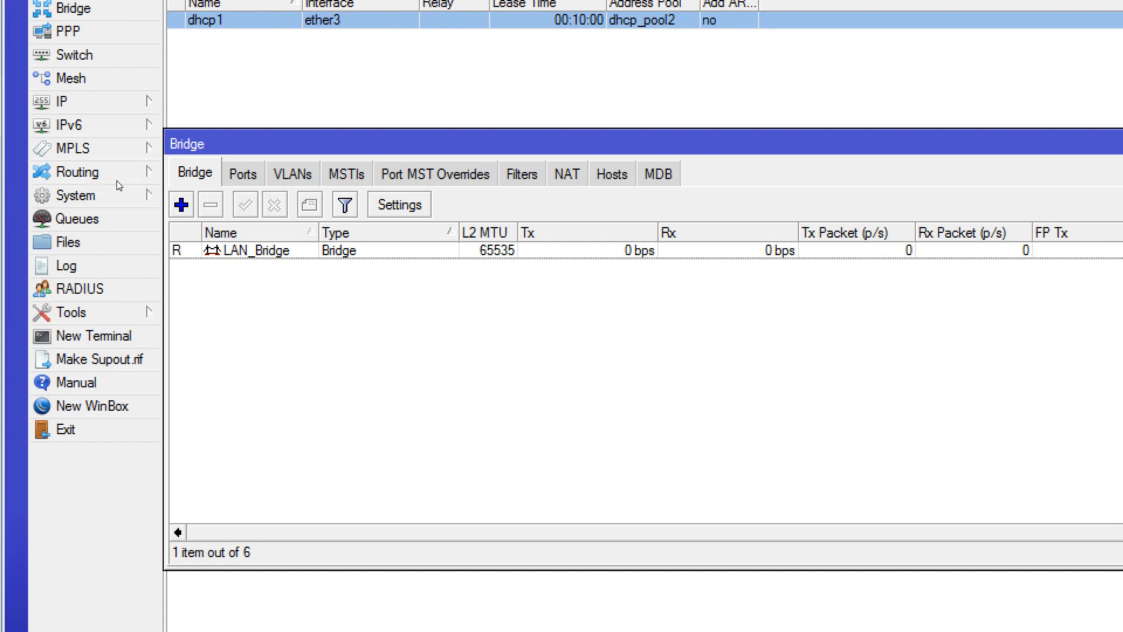
Remove the leftover ether2, ether3 and ether4 entries from the bridge port list.
click(119, 181)
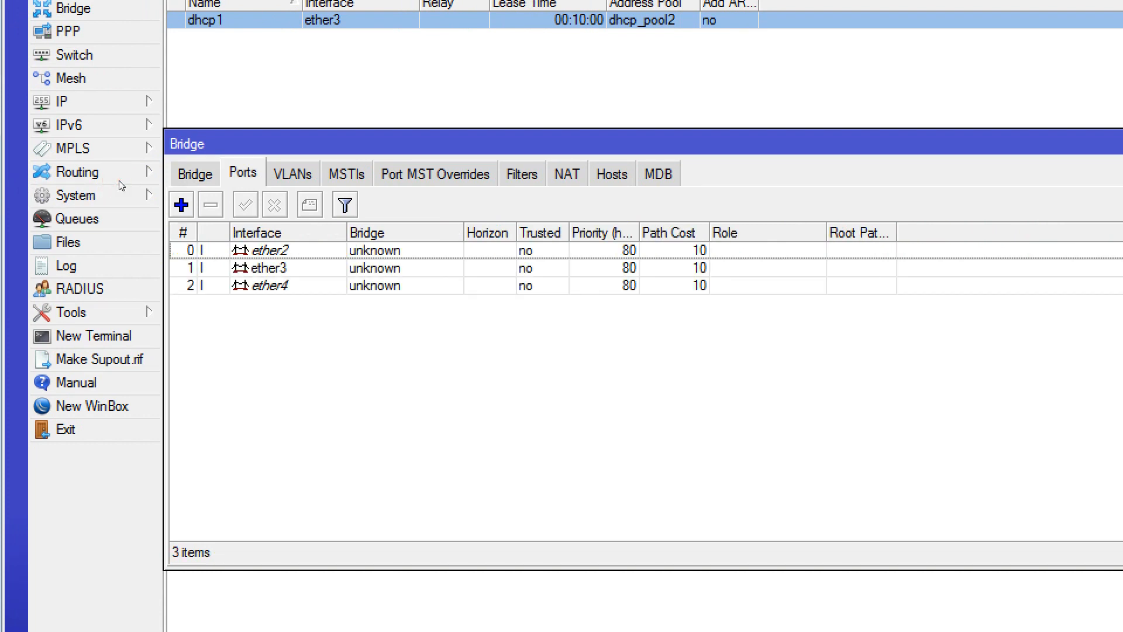
click(128, 218)
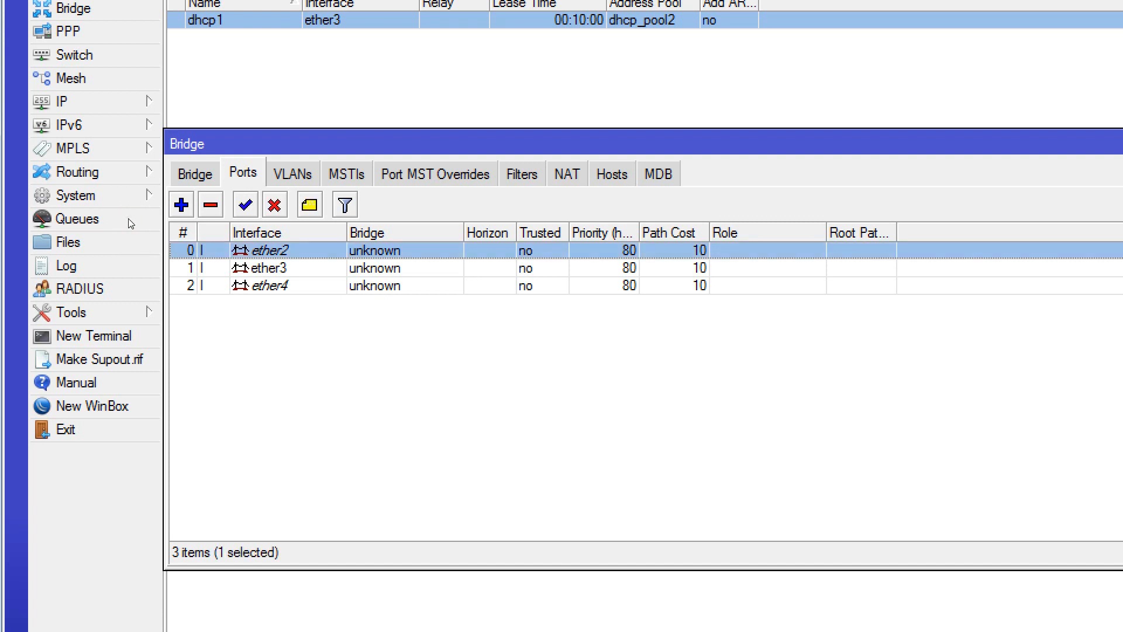
click(99, 198)
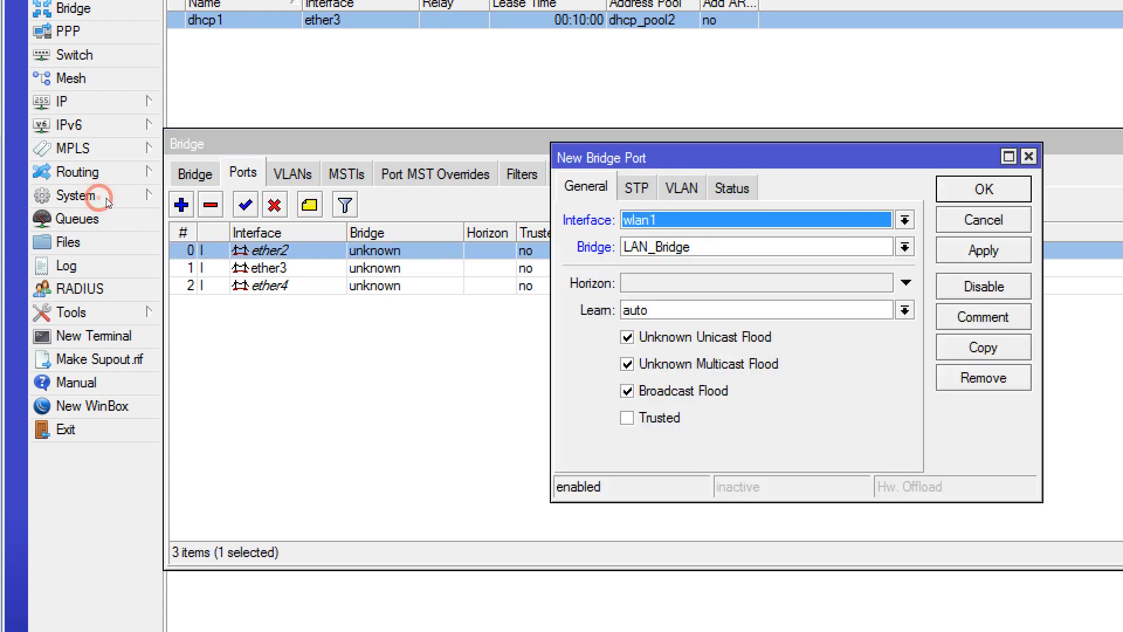
click(519, 168)
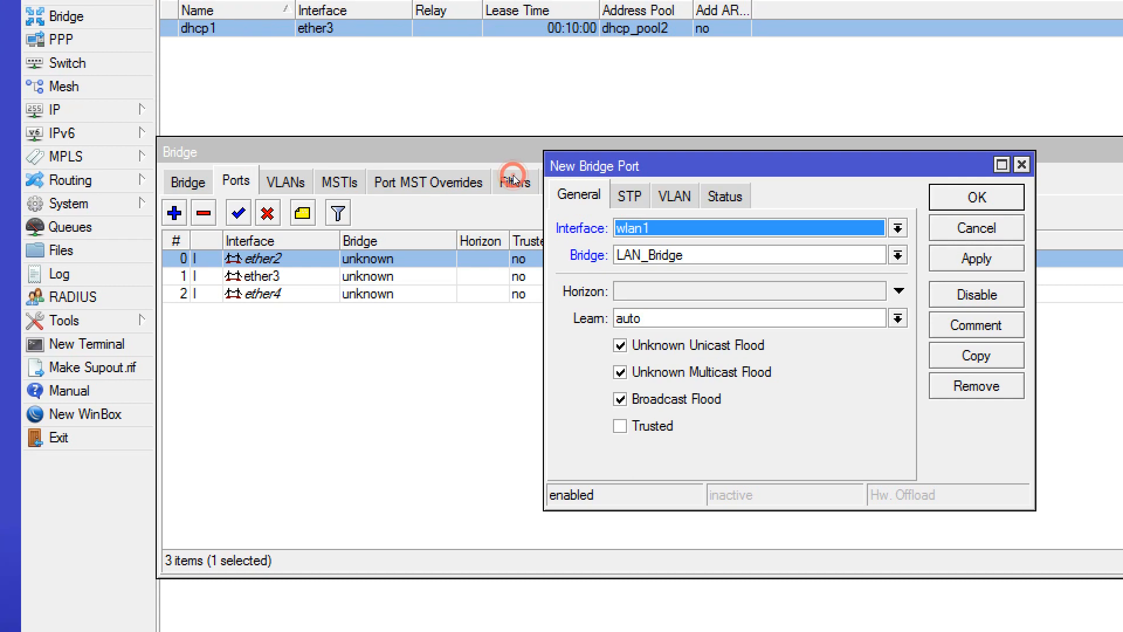
click(514, 175)
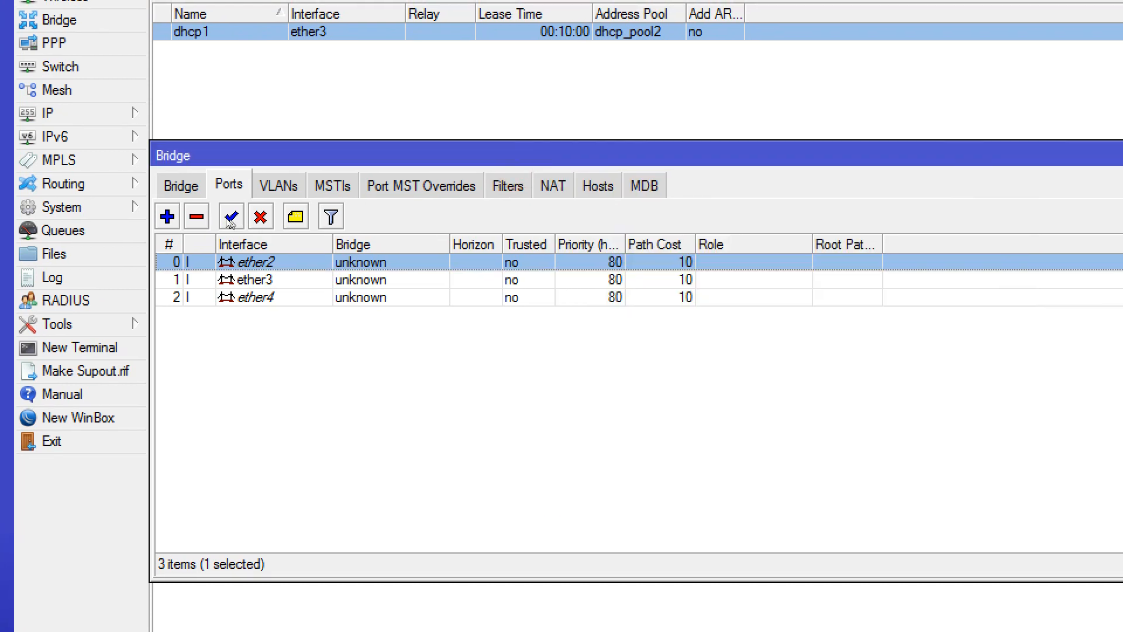
key(Delete)
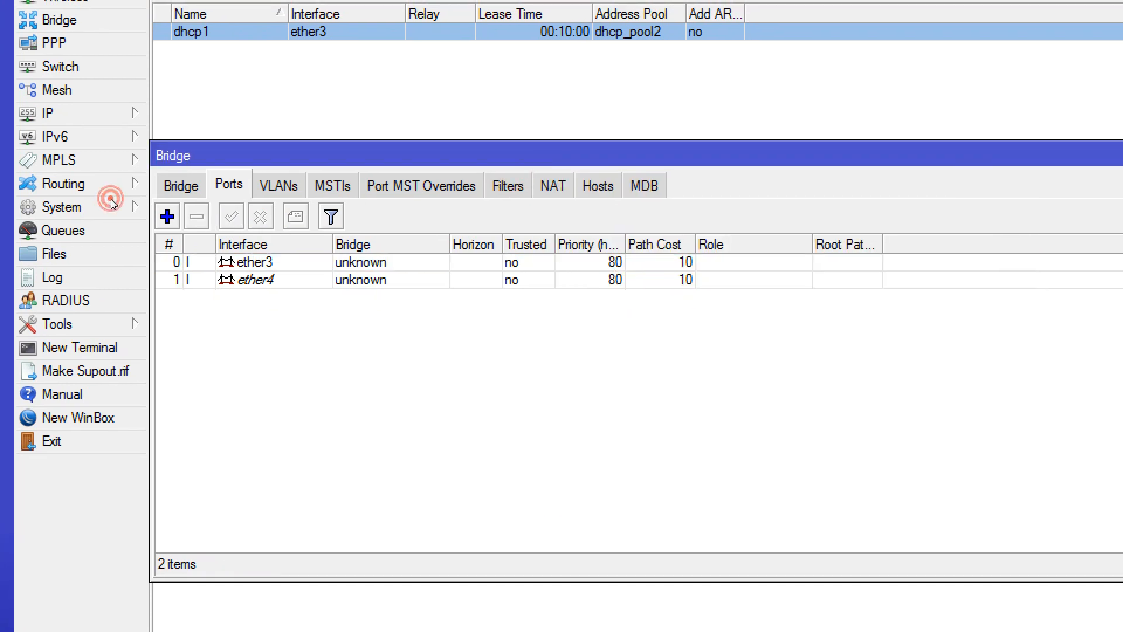
click(213, 262)
click(196, 216)
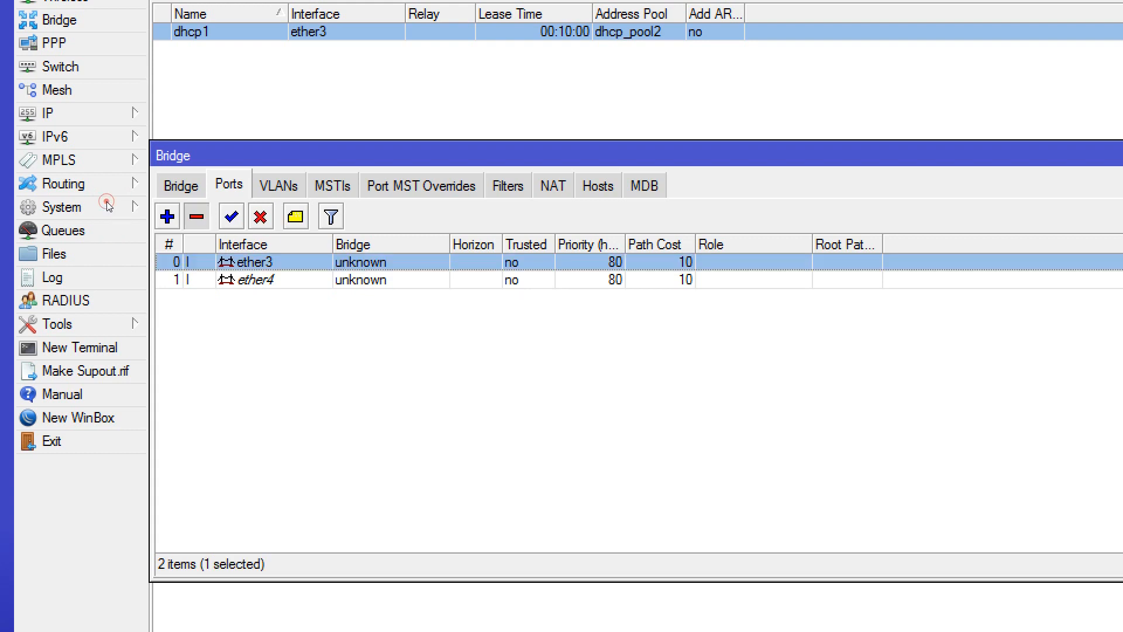
click(211, 262)
click(197, 216)
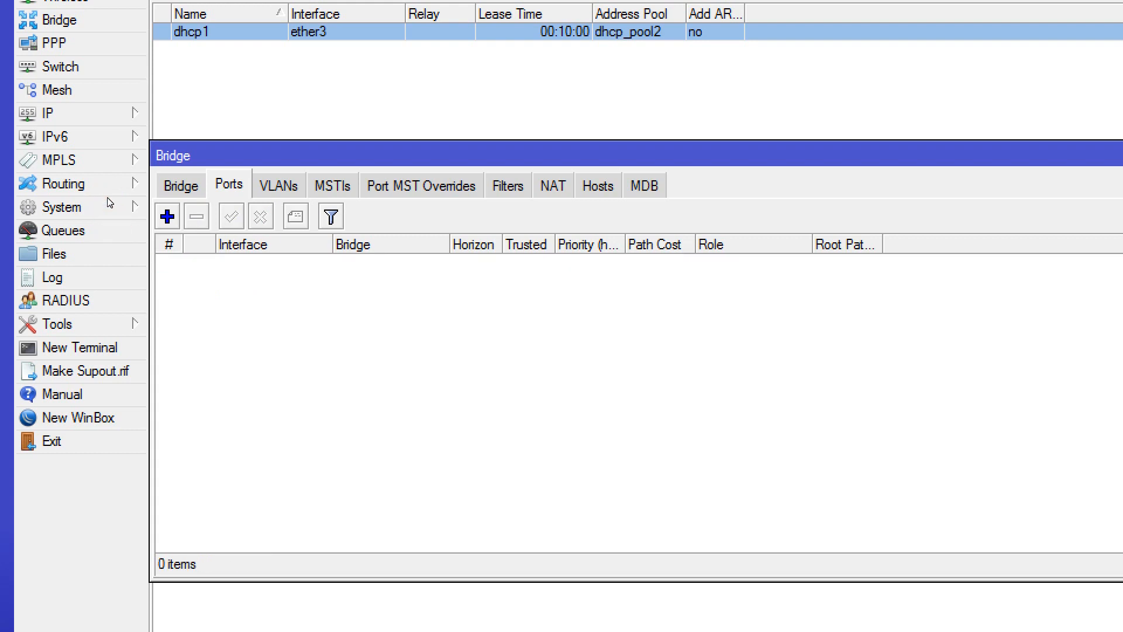
Add ether1 as a new port of LAN_Bridge and apply it with the other port settings at their defaults.
click(117, 182)
click(167, 216)
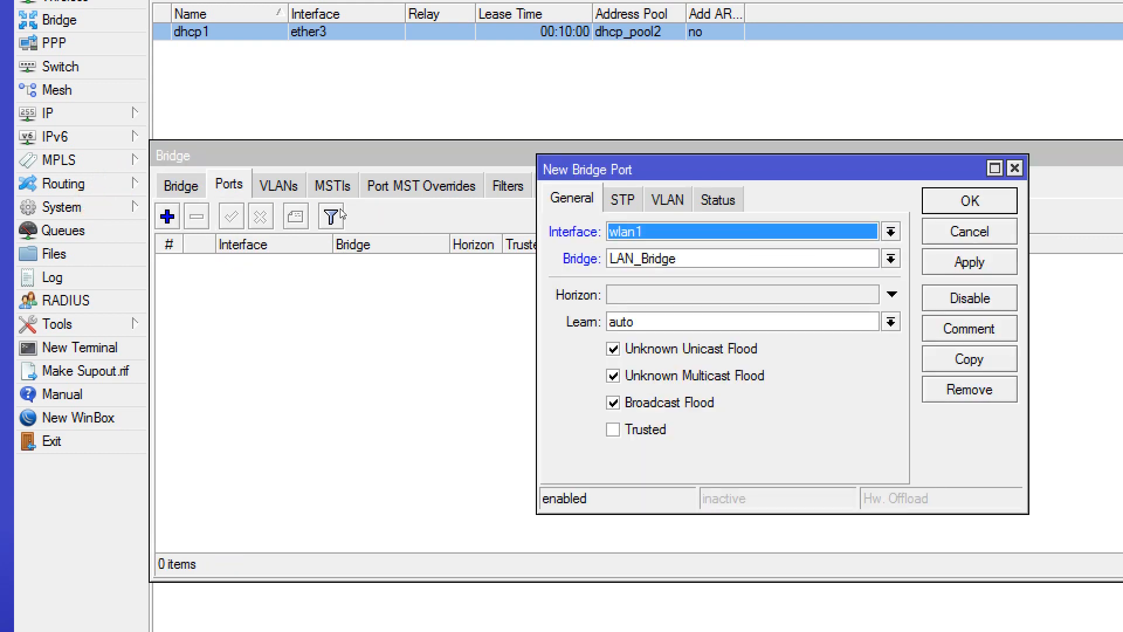
key(Down)
key(Down)
key(Down)
key(Down)
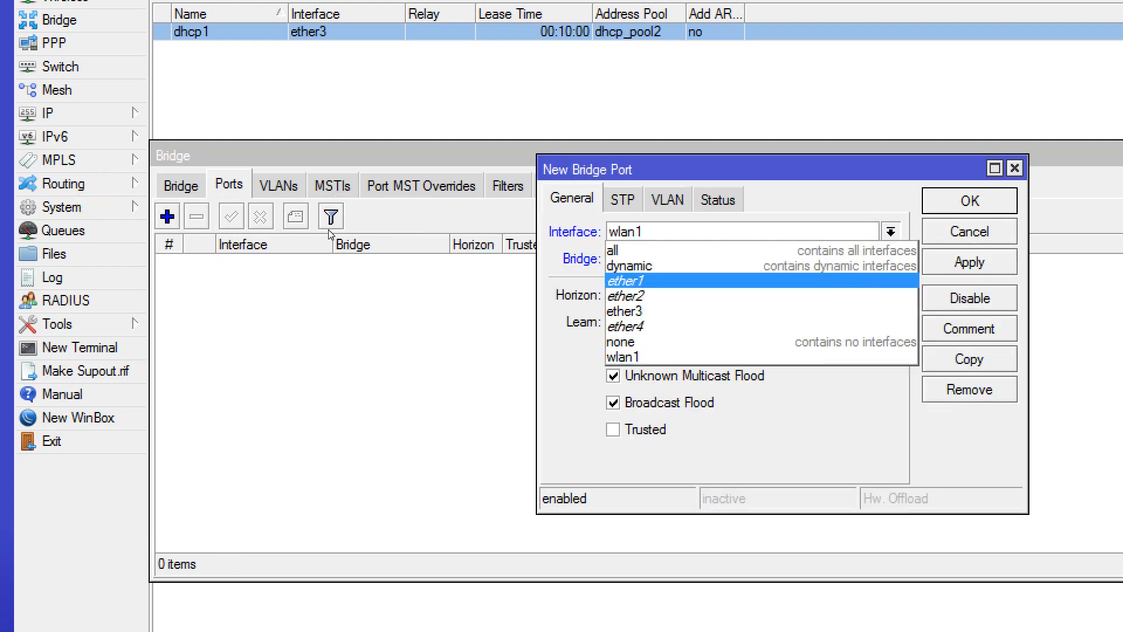
click(379, 234)
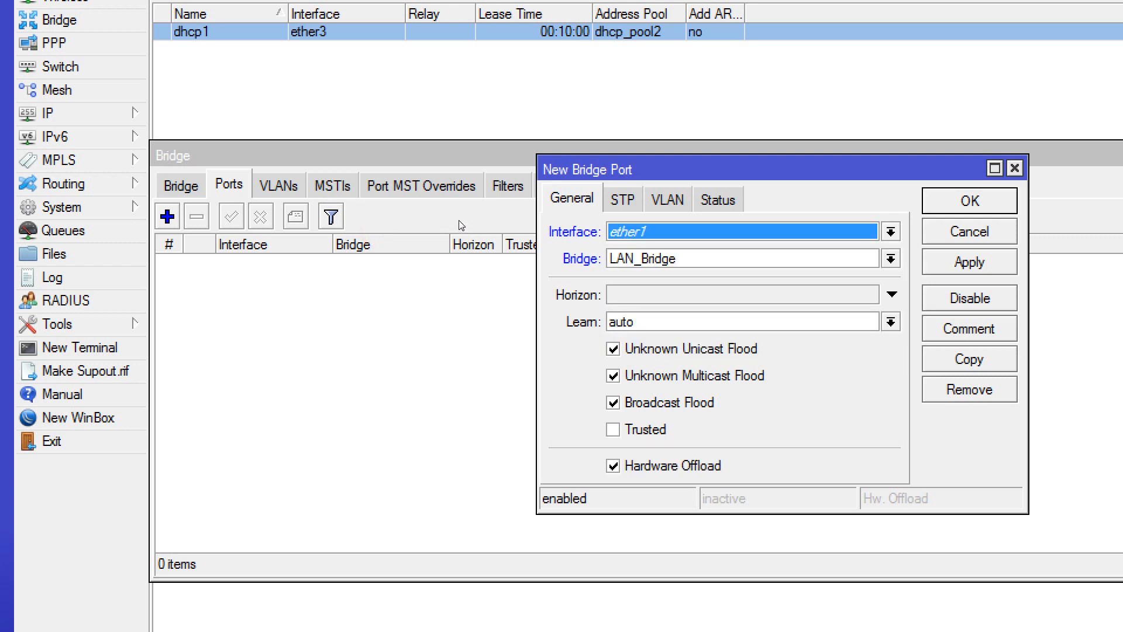
key(Tab)
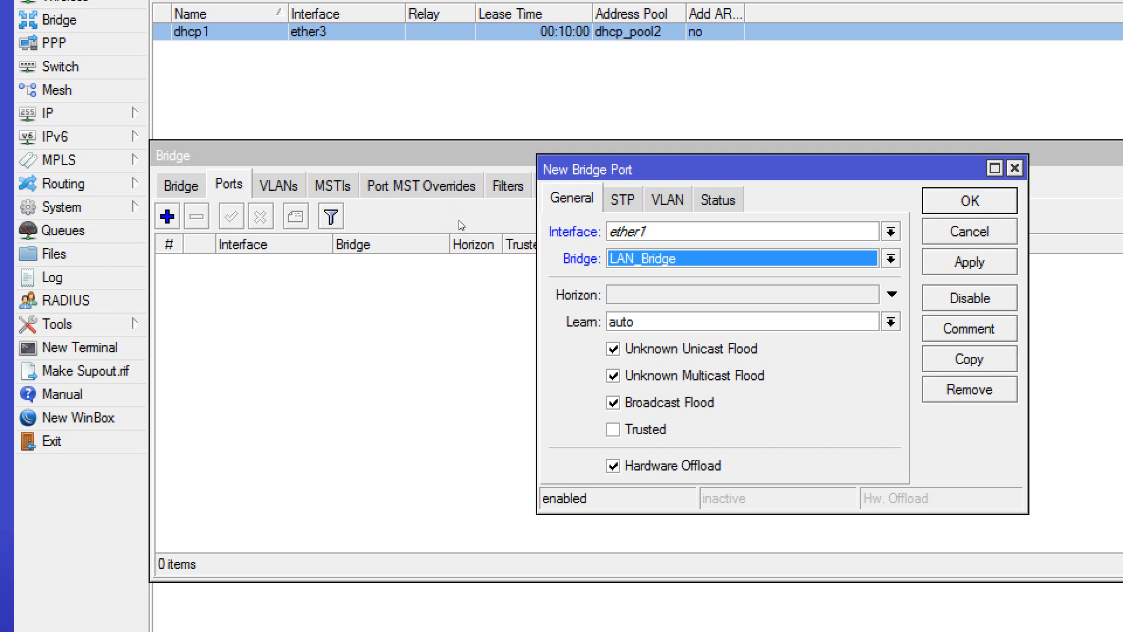
click(500, 226)
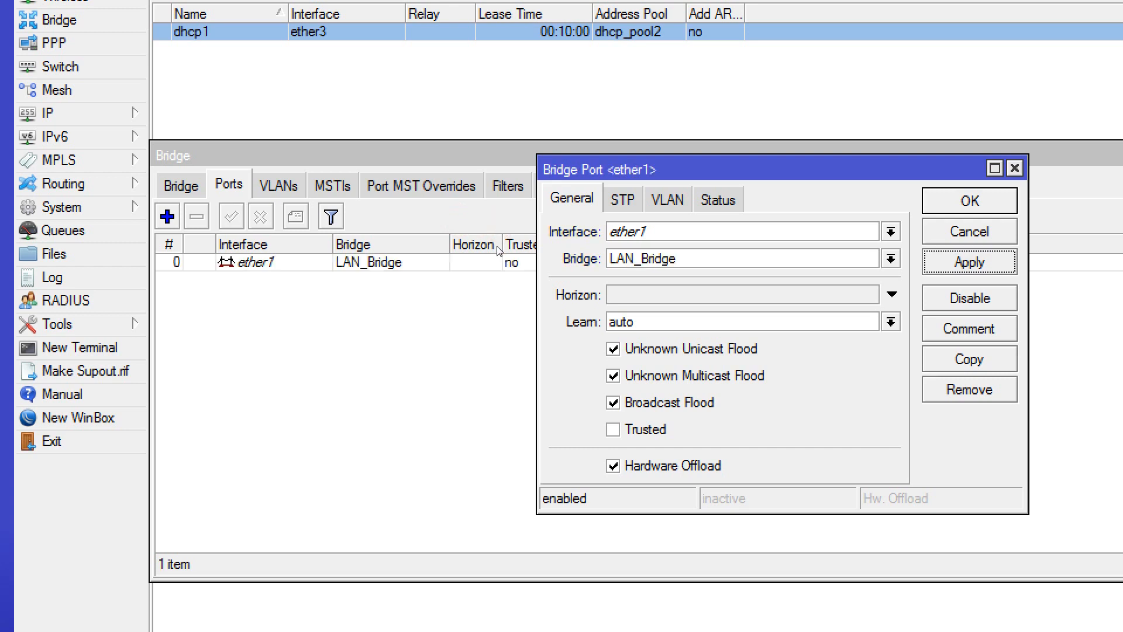
Copy the ether1 port entry, set the copy's interface to ether2 on LAN_Bridge, and apply it.
click(498, 272)
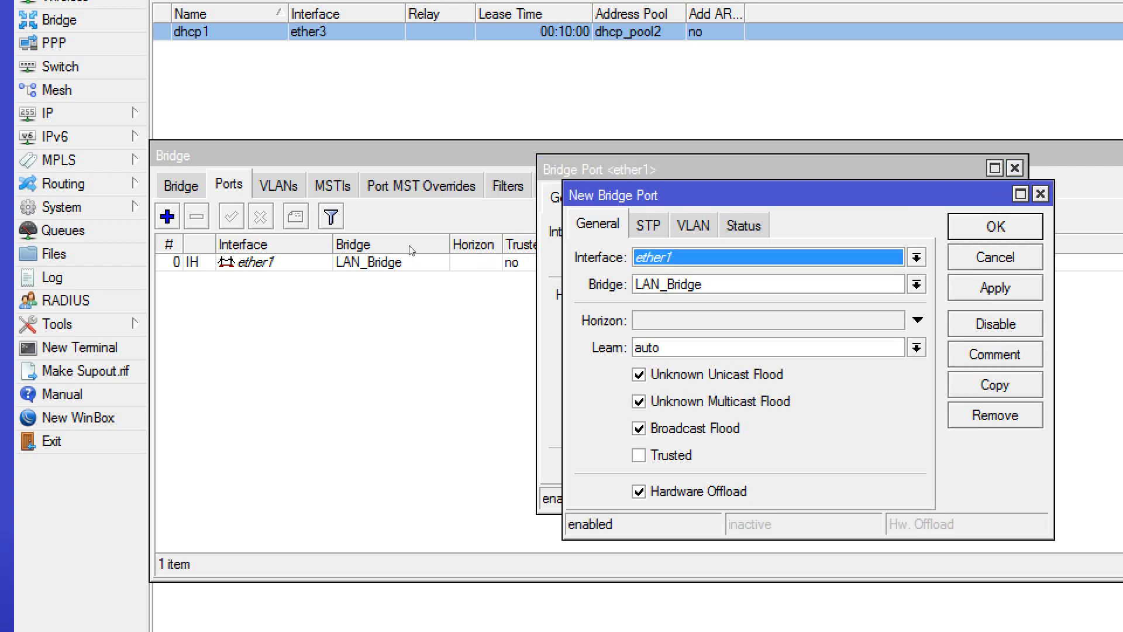
click(392, 217)
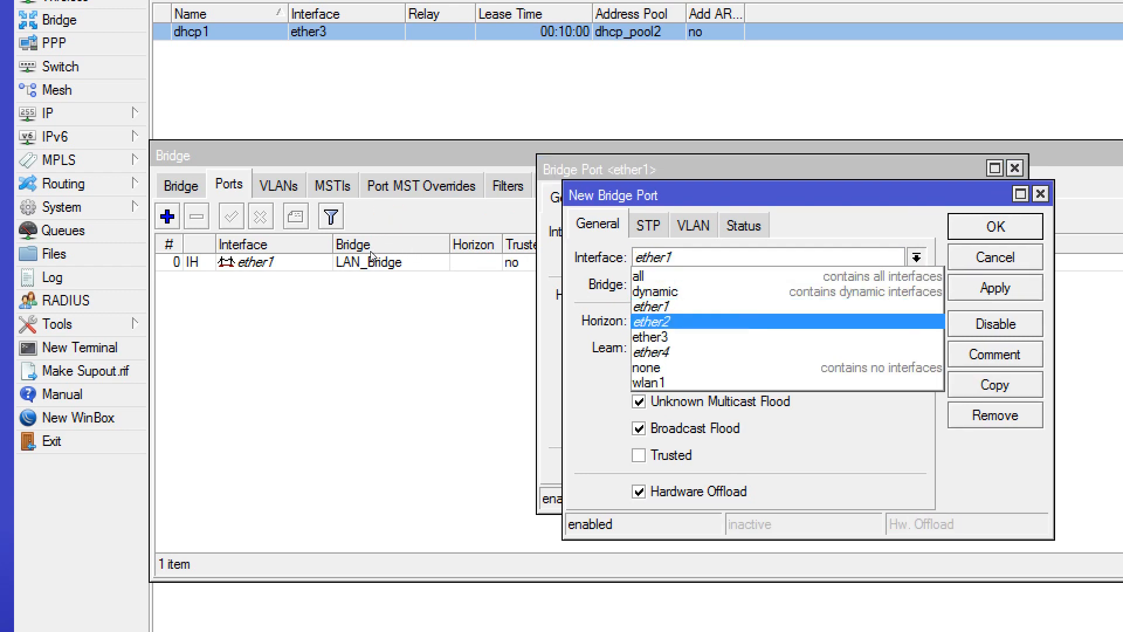
click(371, 251)
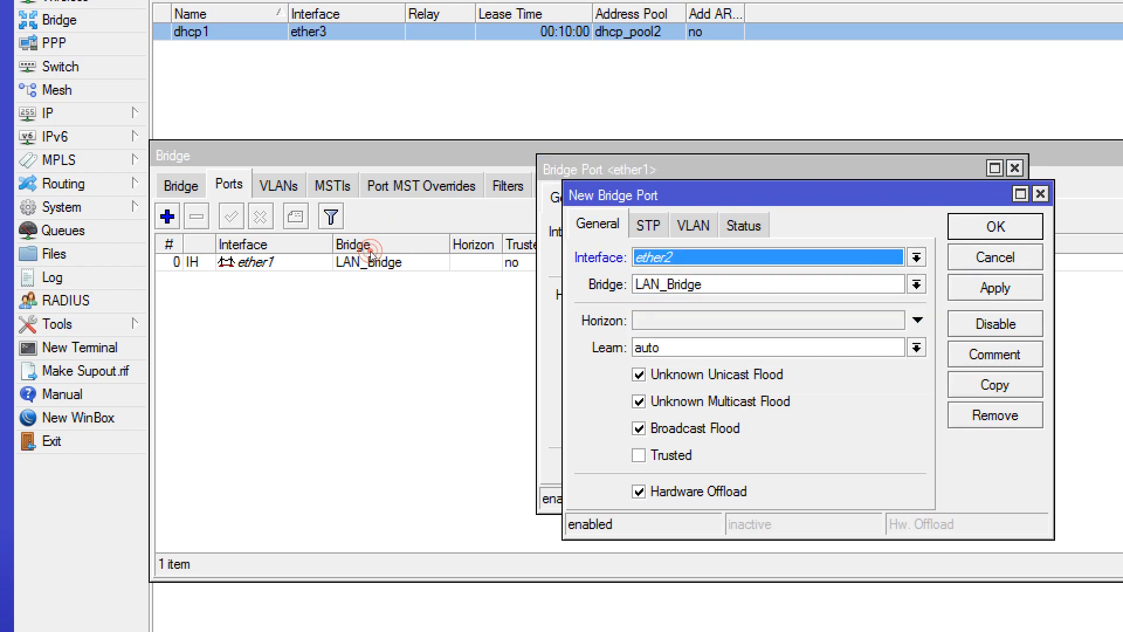
click(497, 230)
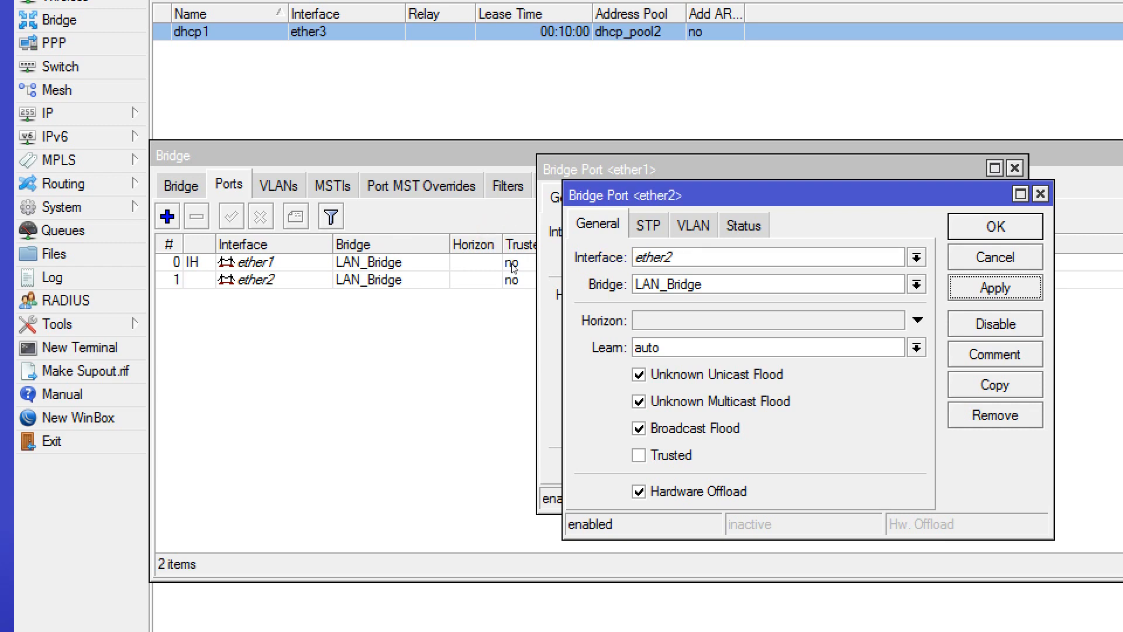
Copy the ether2 port entry, set the copy's interface to ether3 on LAN_Bridge, and apply it.
click(507, 284)
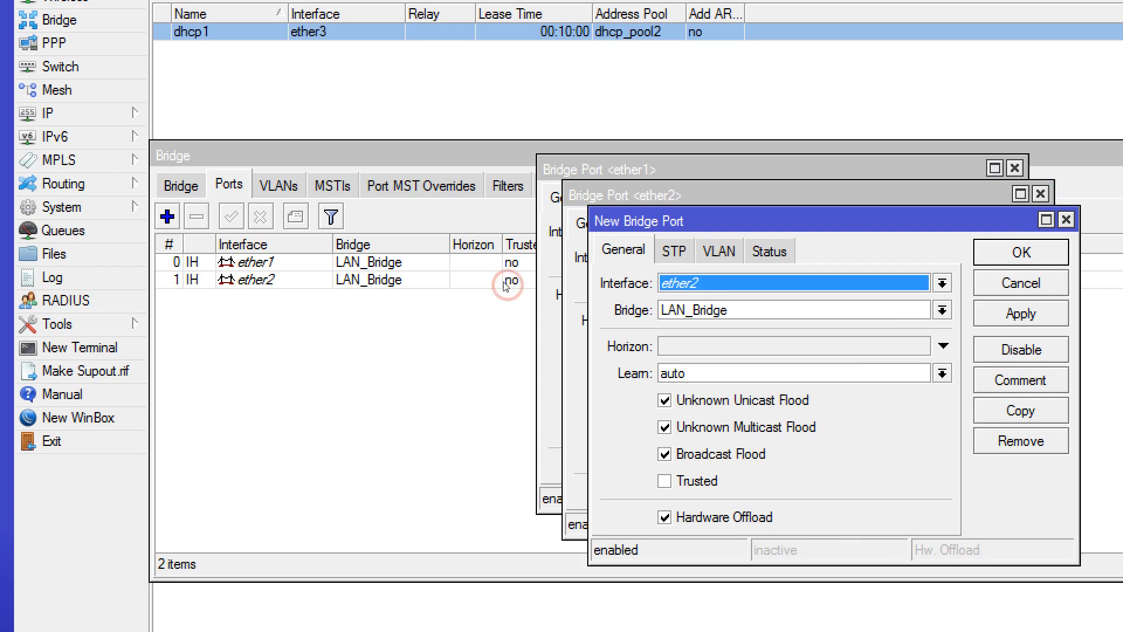
click(437, 232)
key(Down)
key(Down)
key(Down)
key(Return)
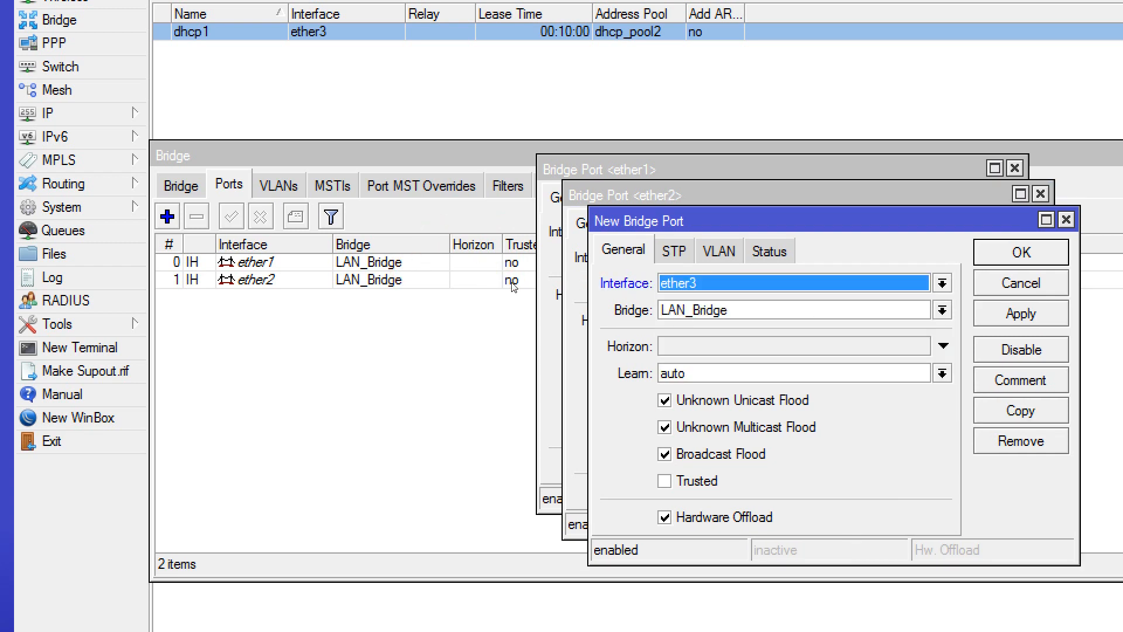
click(527, 250)
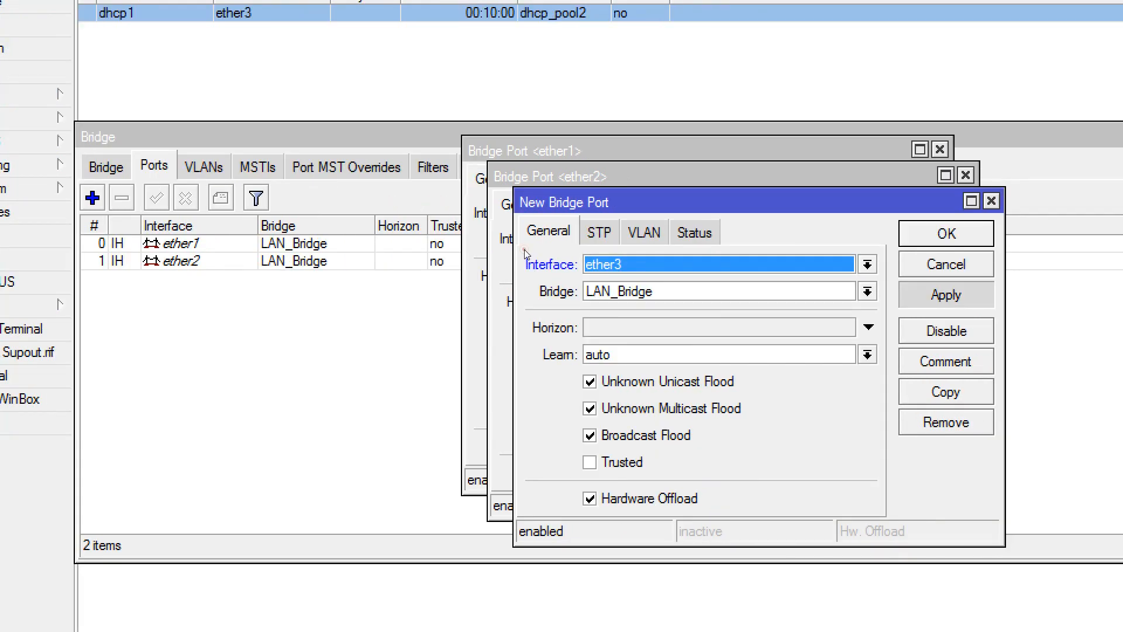
Add ether4 to LAN_Bridge from a copy of the ether3 port entry, and close all the bridge port windows.
click(526, 293)
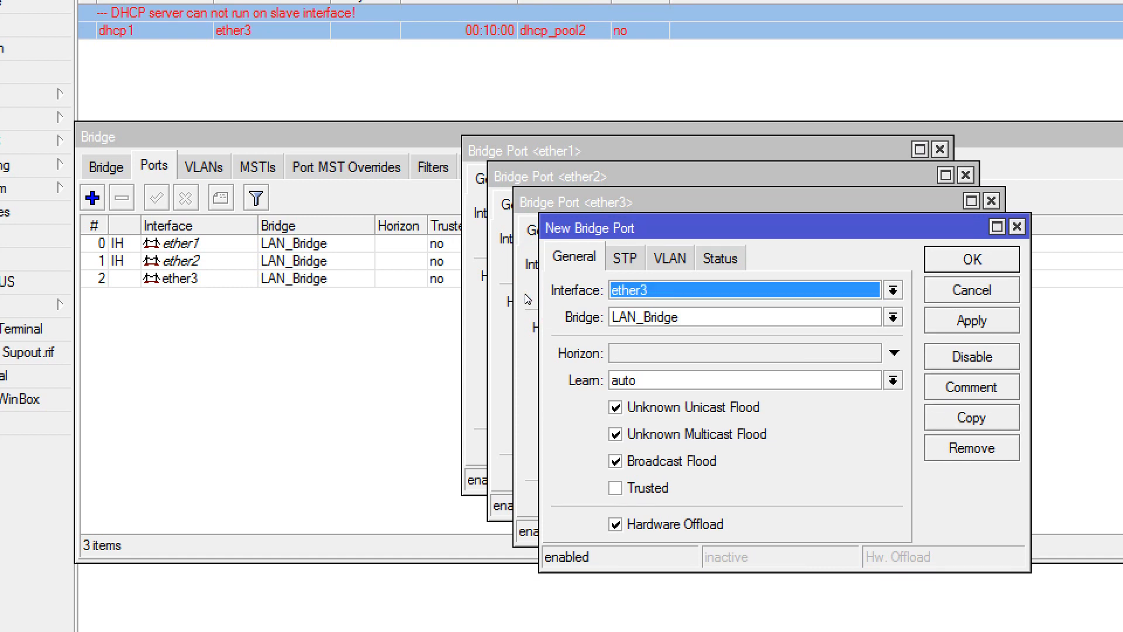
click(467, 247)
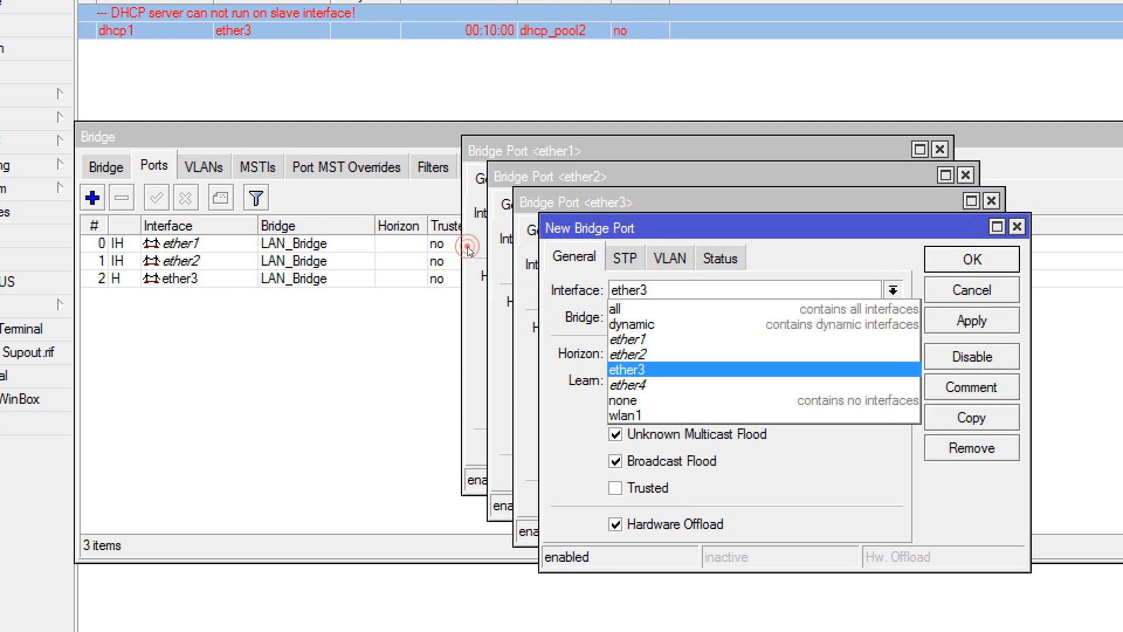
click(389, 291)
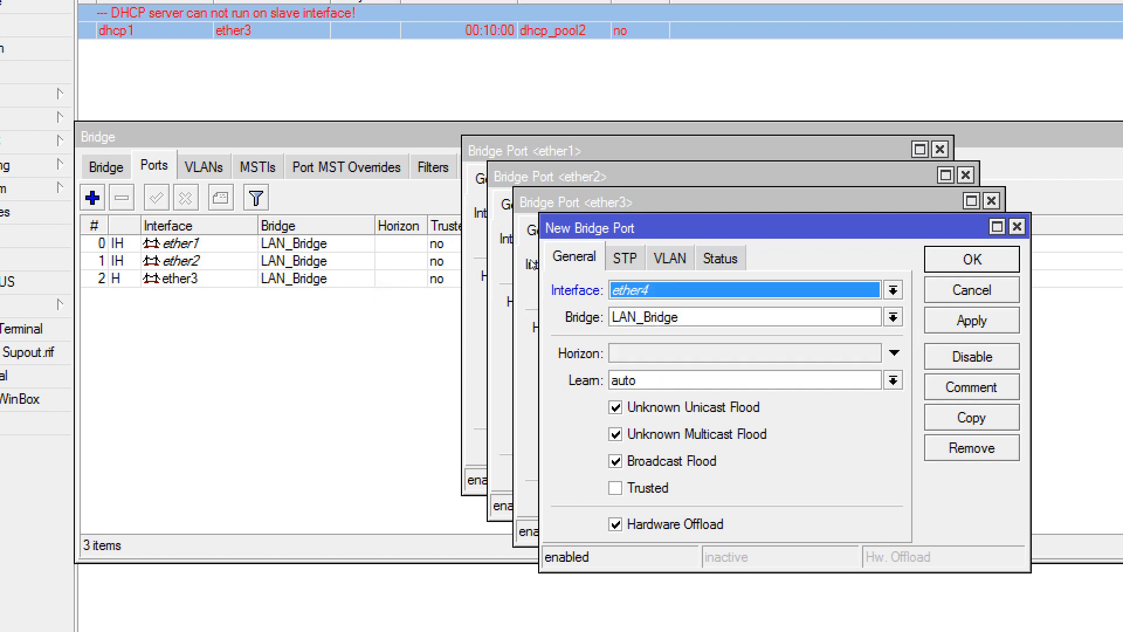
key(Return)
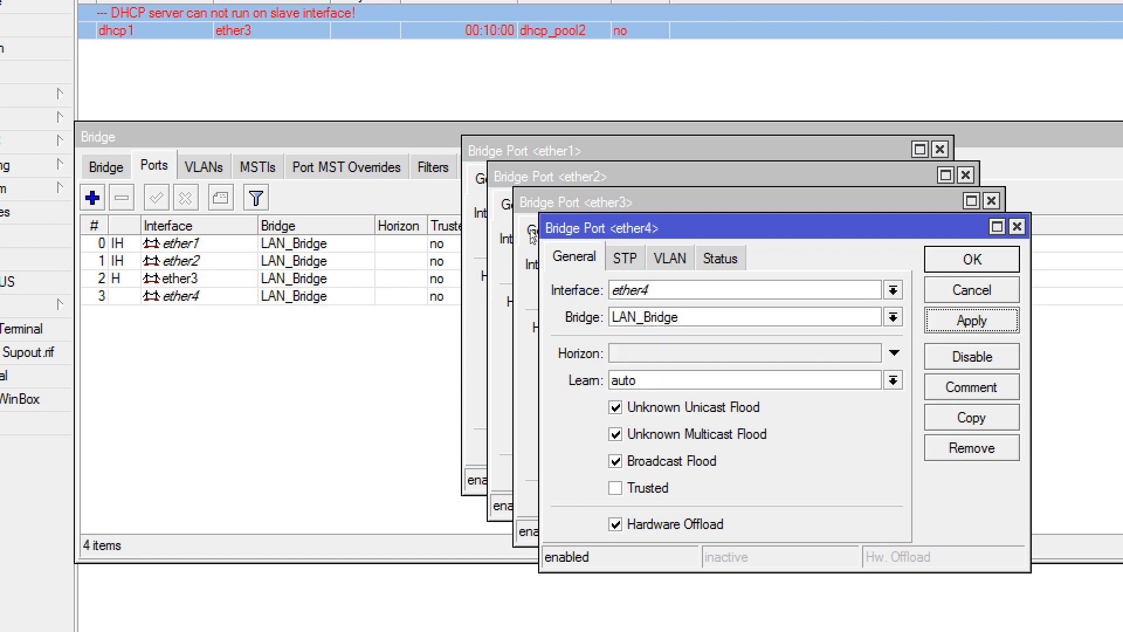
key(Return)
key(Return)
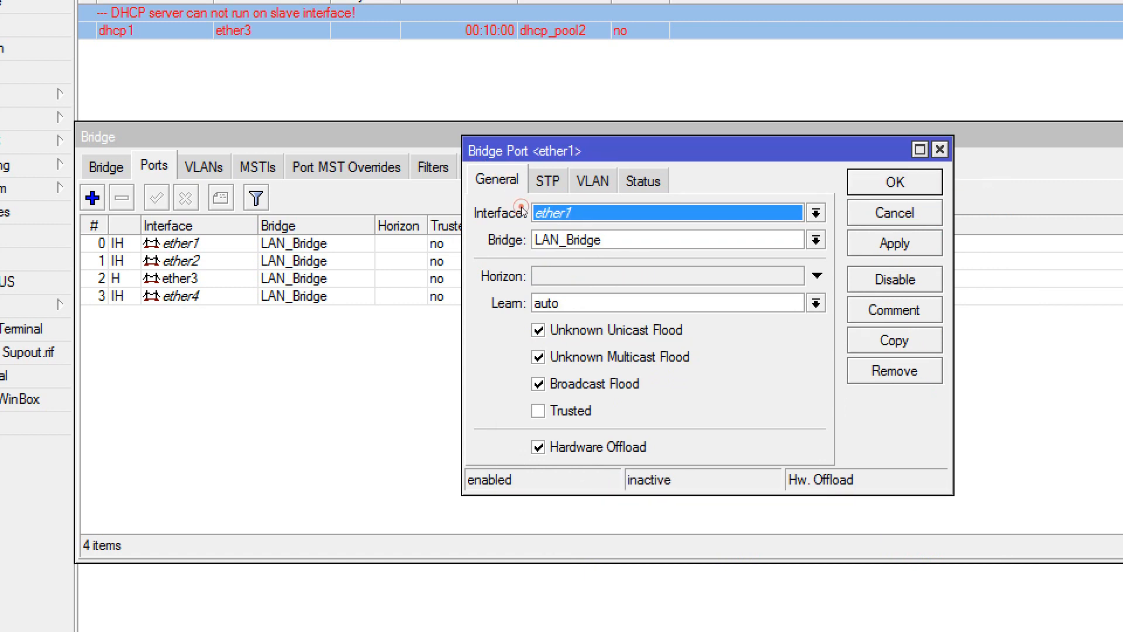
key(Return)
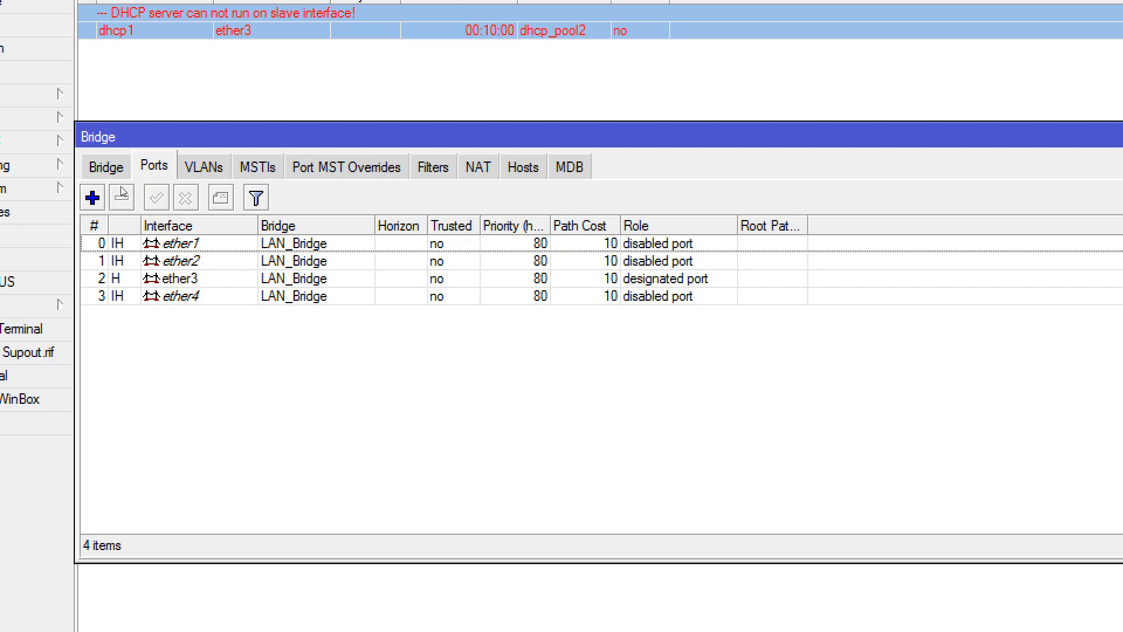
Check LAN_Bridge in the bridge list, and return to the router's DHCP server list.
click(106, 166)
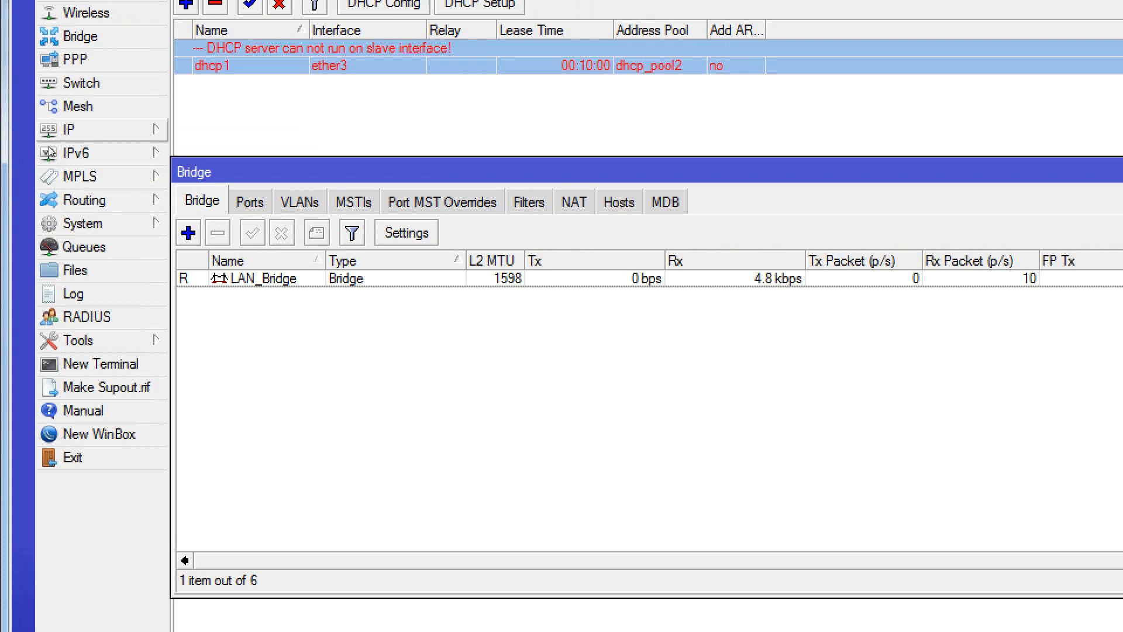
click(55, 131)
key(Down)
key(Down)
key(Down)
key(Down)
key(Down)
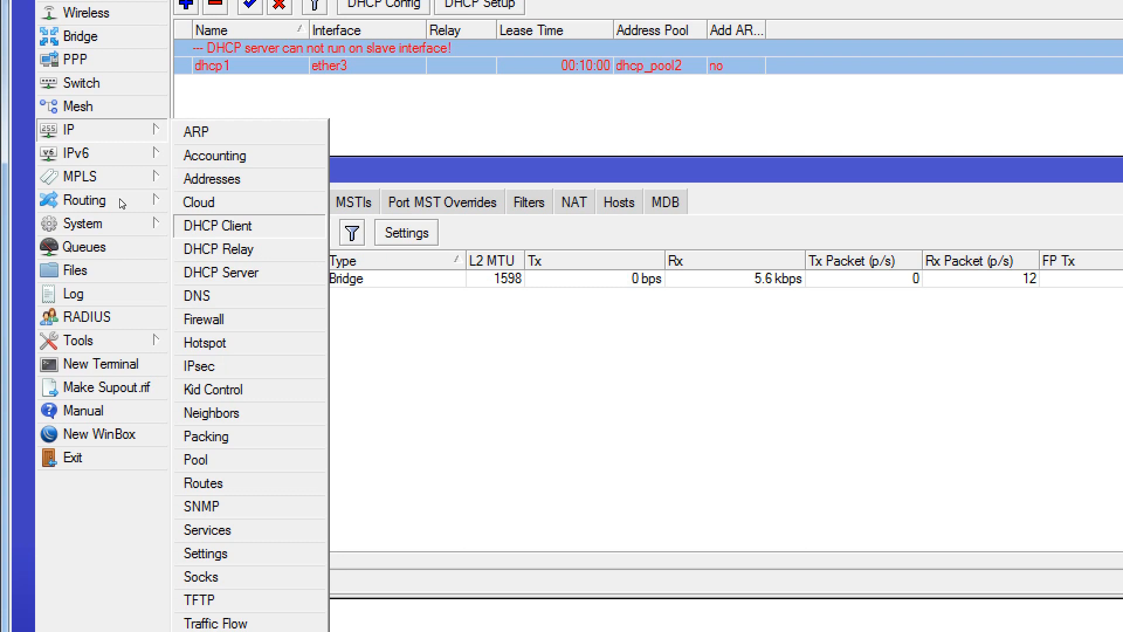
key(Return)
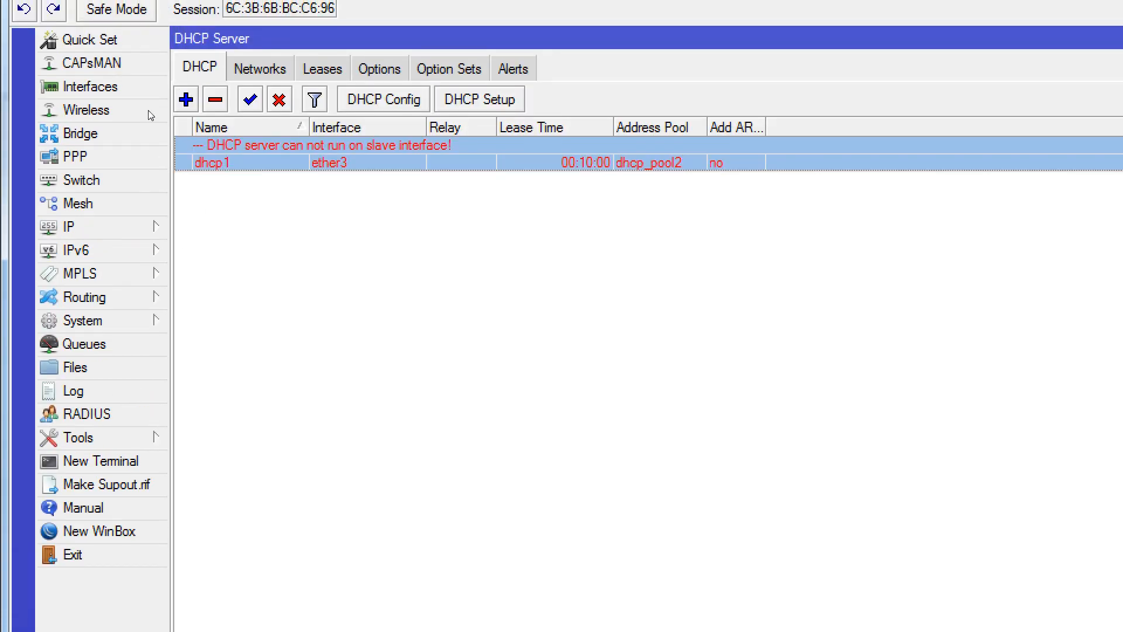
Change the dhcp1 server's interface to LAN_Bridge and save the entry.
click(177, 110)
right_click(352, 157)
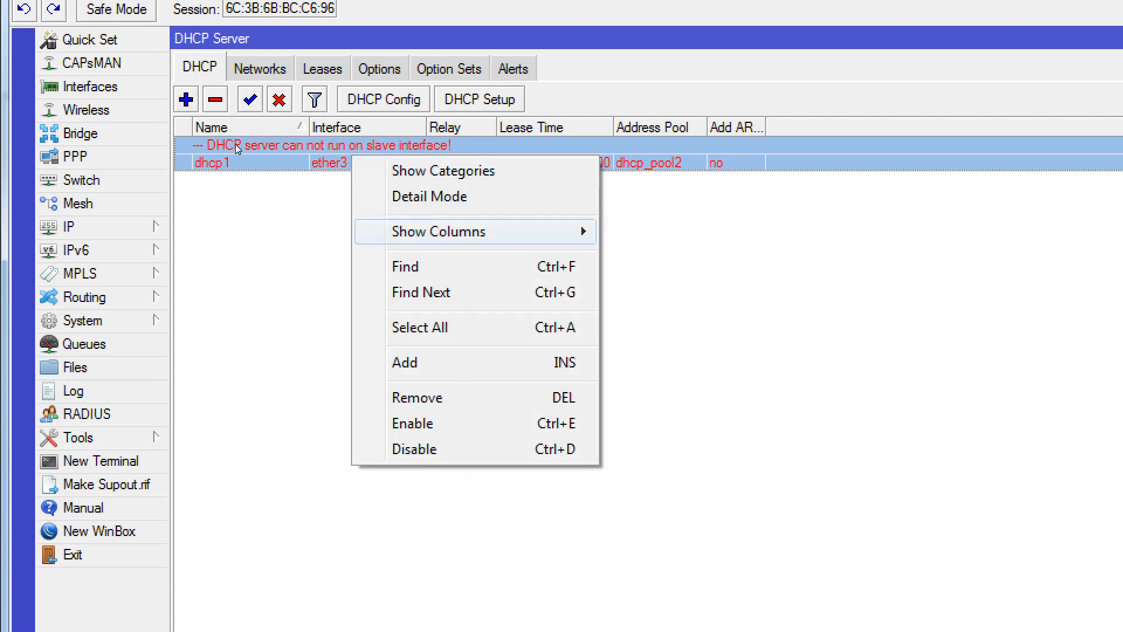
double_click(353, 159)
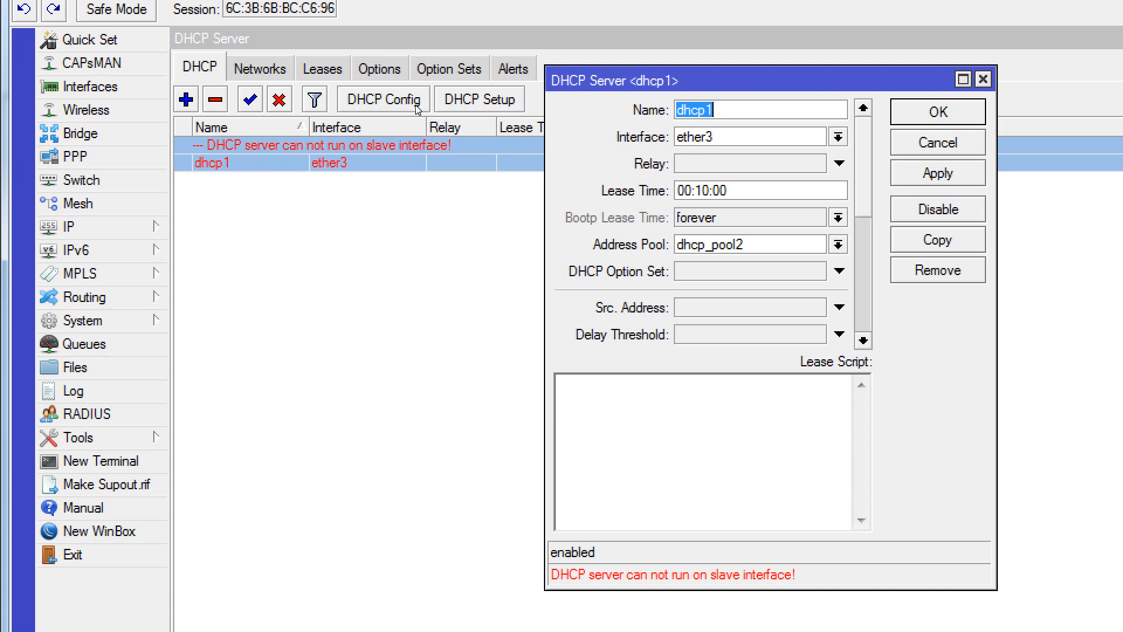
click(838, 136)
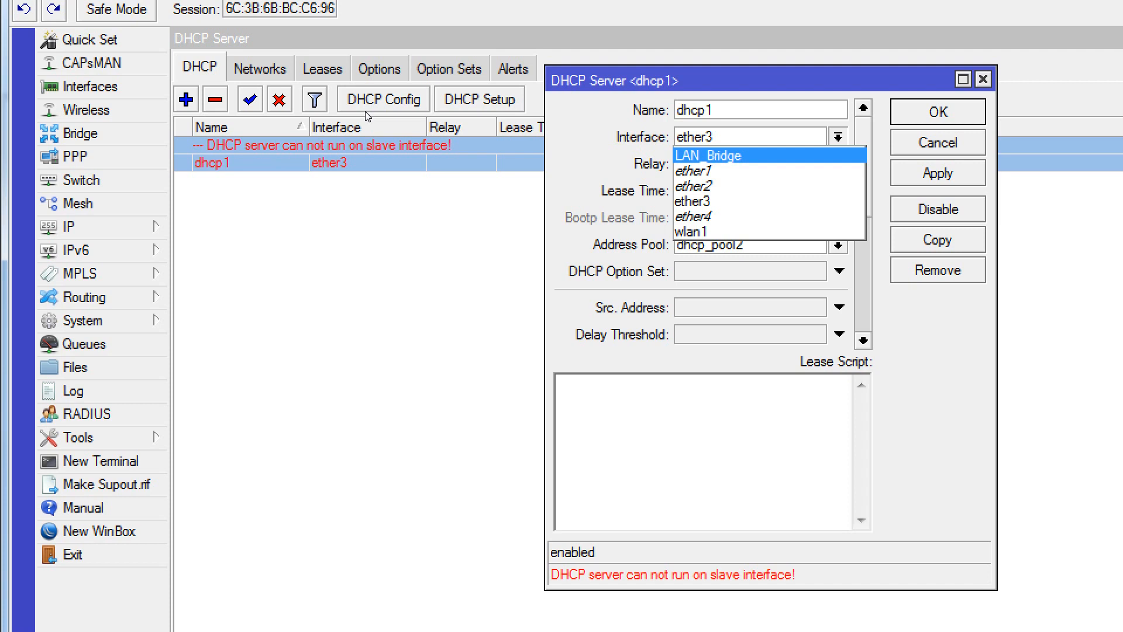
click(711, 155)
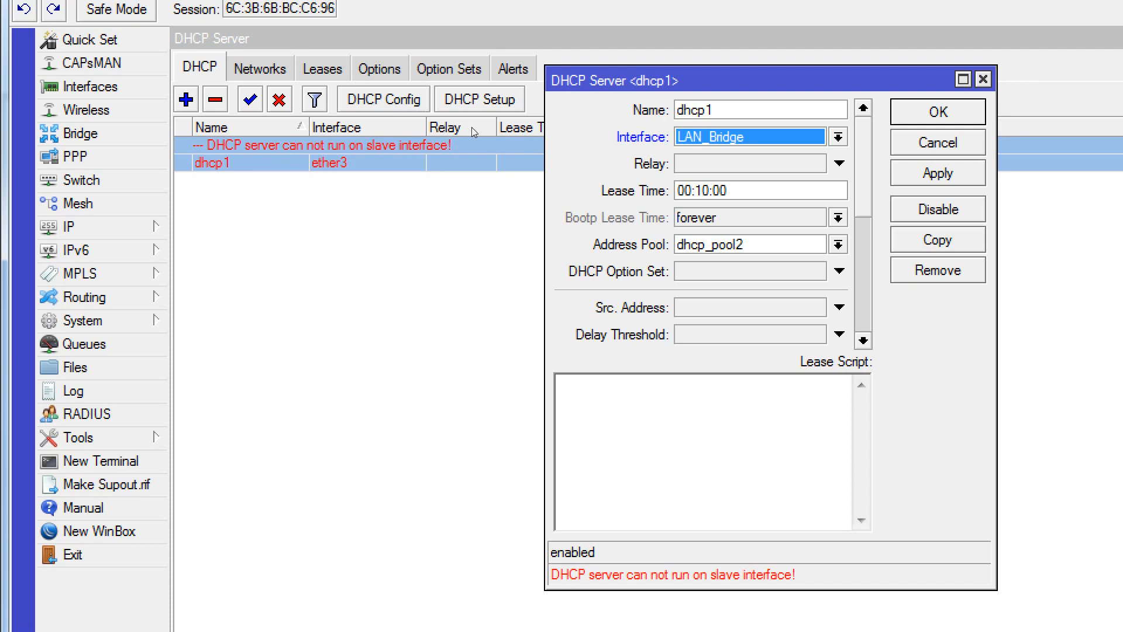
click(937, 174)
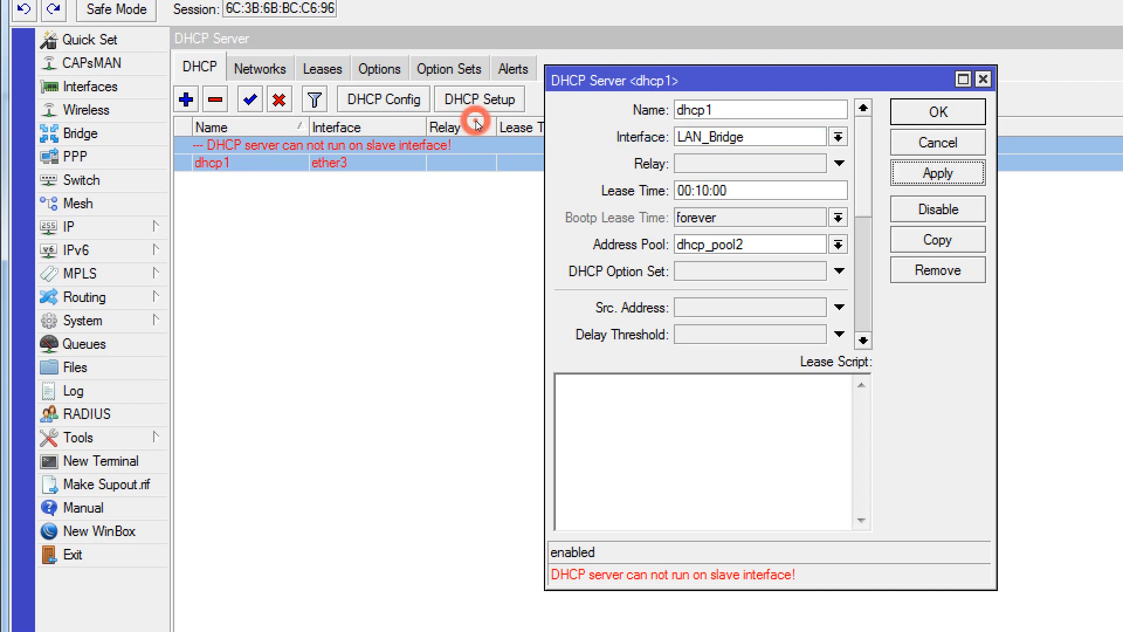
click(937, 111)
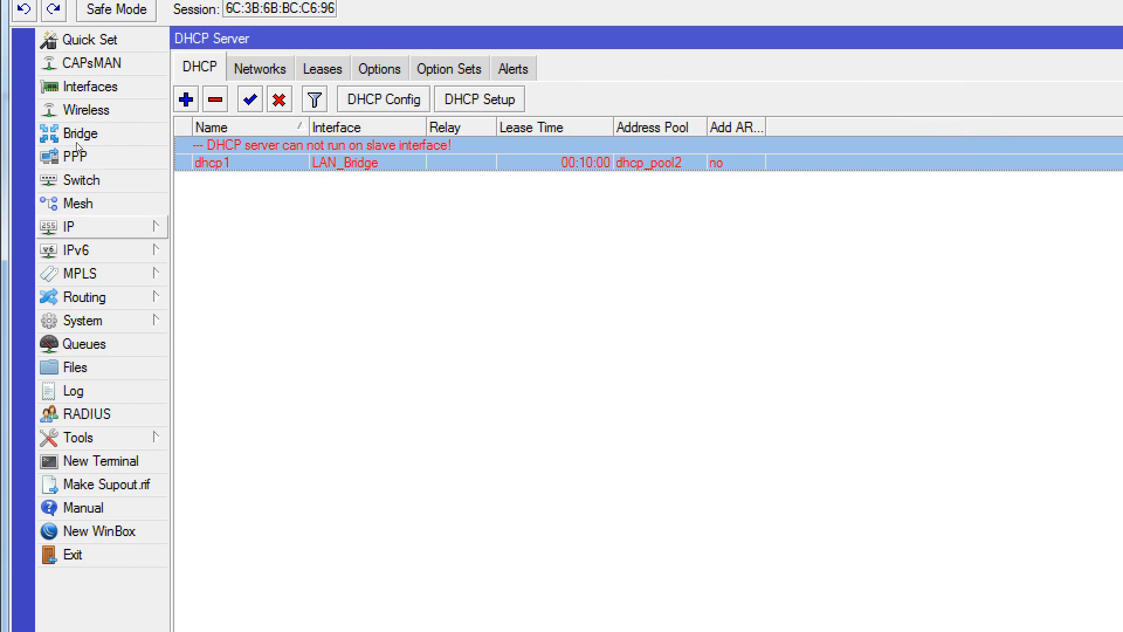
Change the interface of the 192.168.1.1/24 address to LAN_Bridge in the router's IP address list and save it.
click(117, 226)
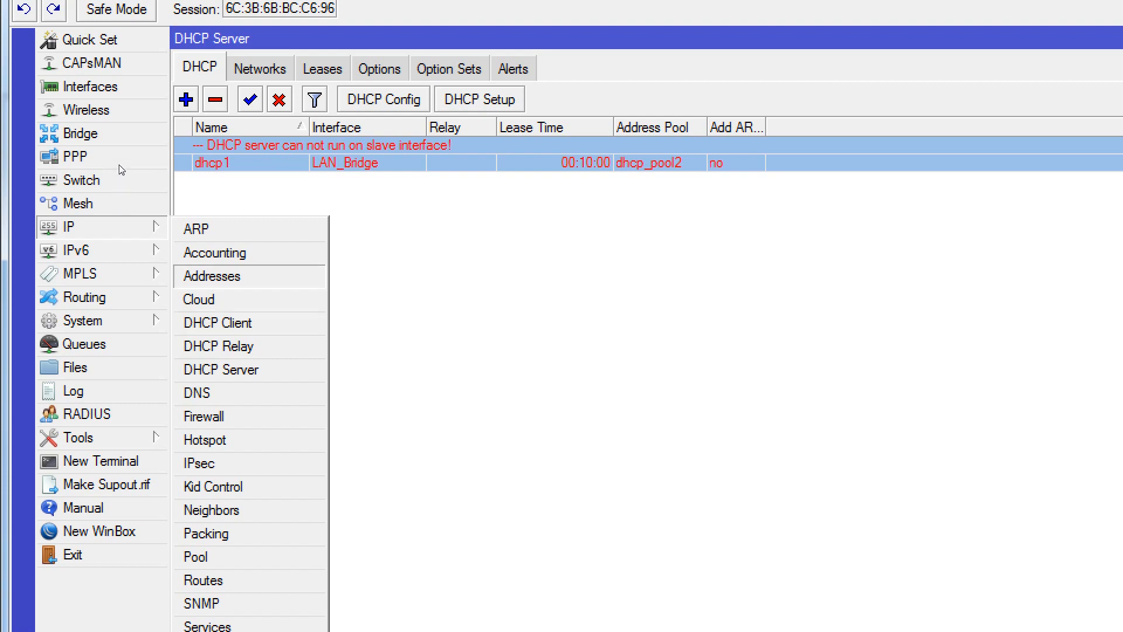
click(211, 276)
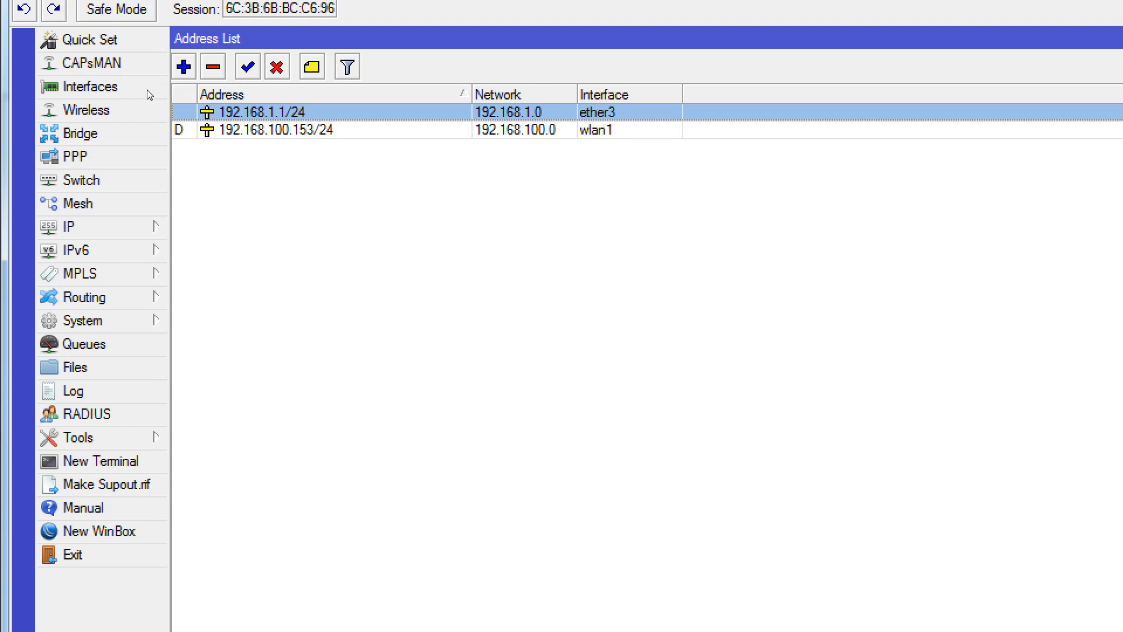
key(Return)
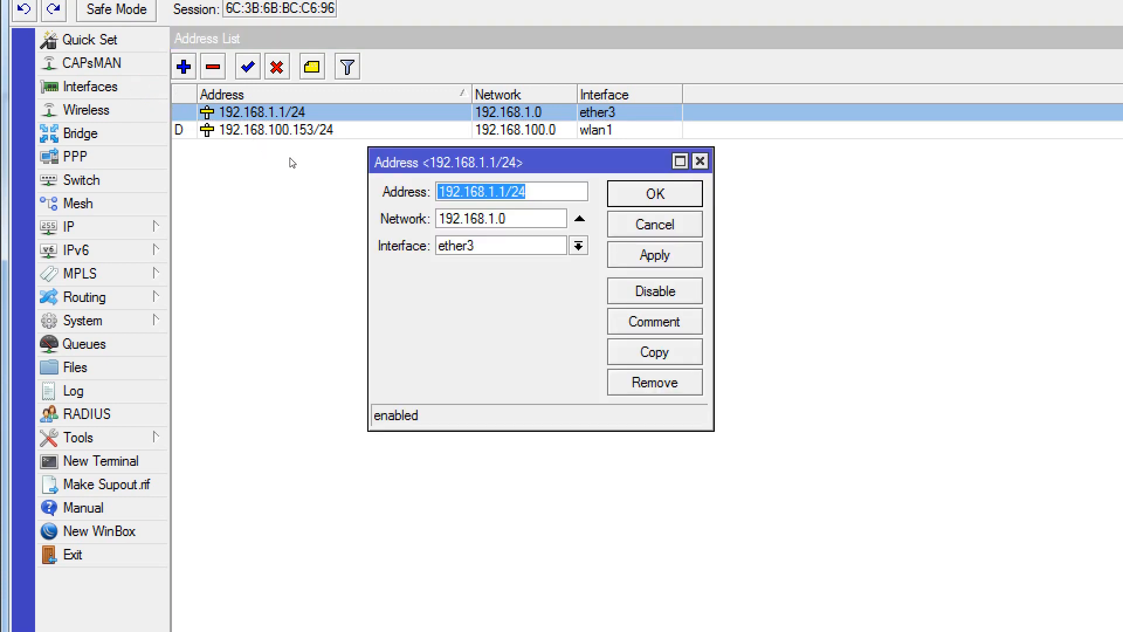
click(578, 245)
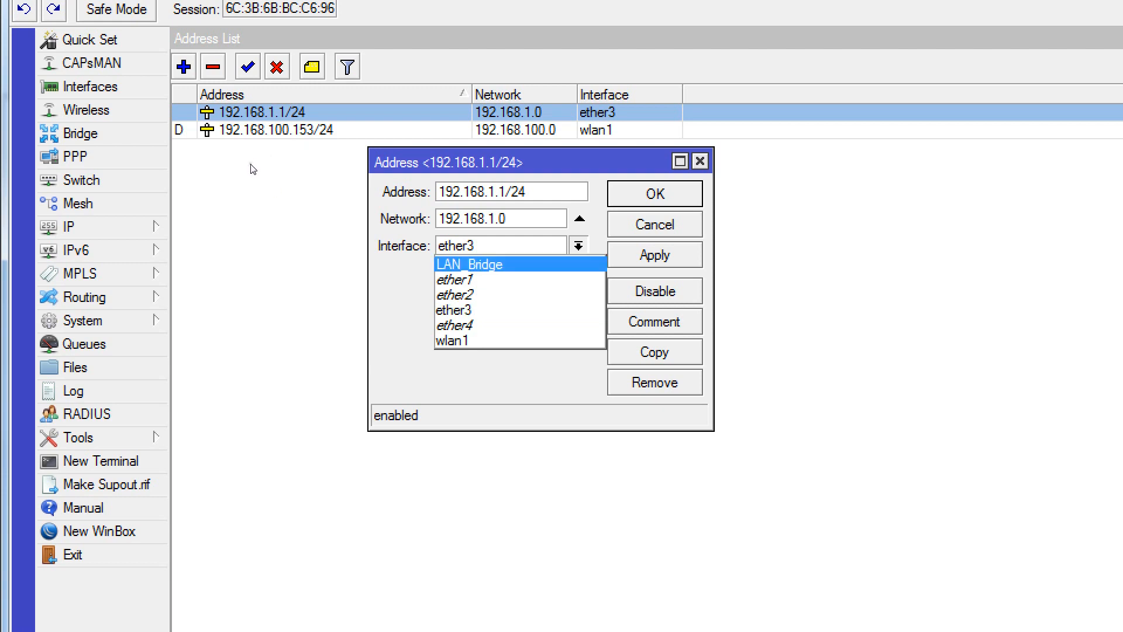
click(253, 163)
click(326, 162)
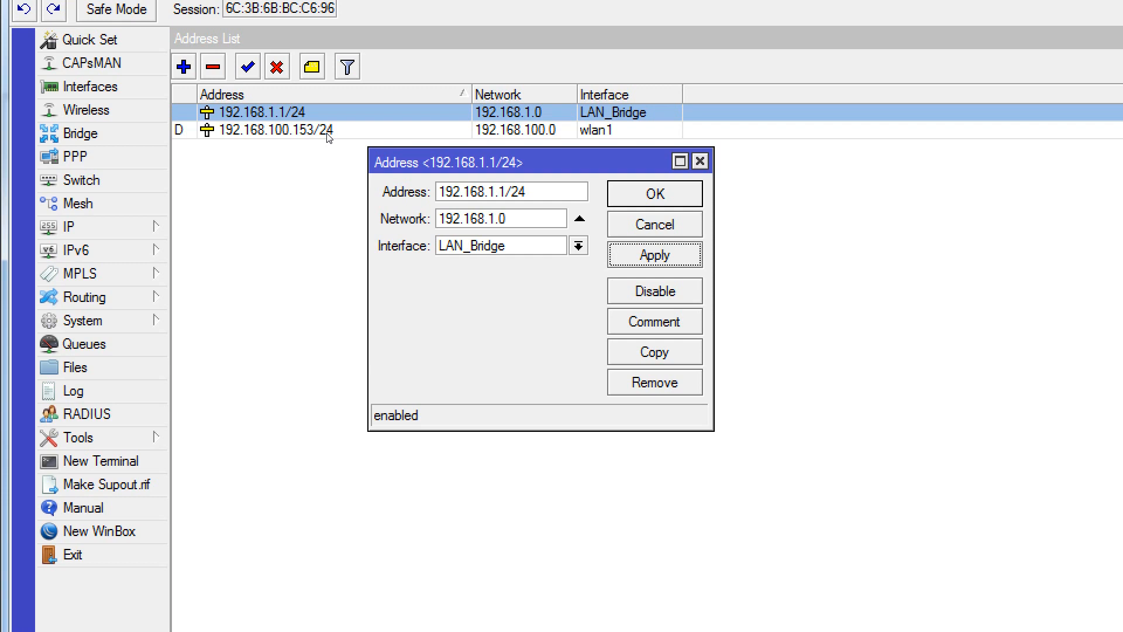
key(Return)
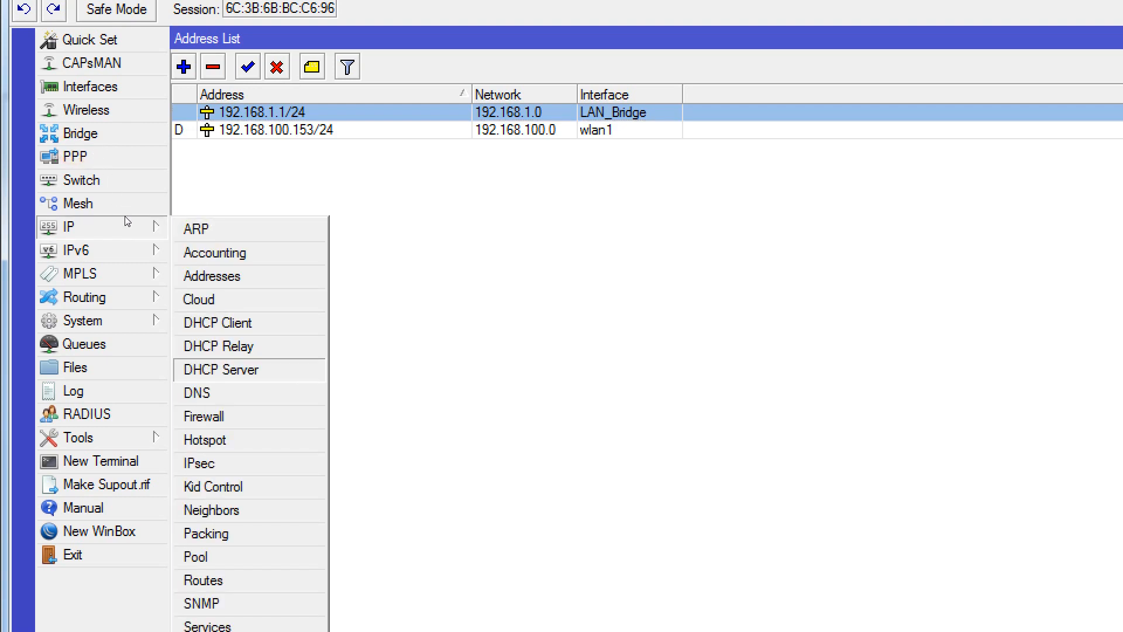
Disable and re-enable the dhcp1 server in the DHCP server list.
click(218, 369)
click(196, 108)
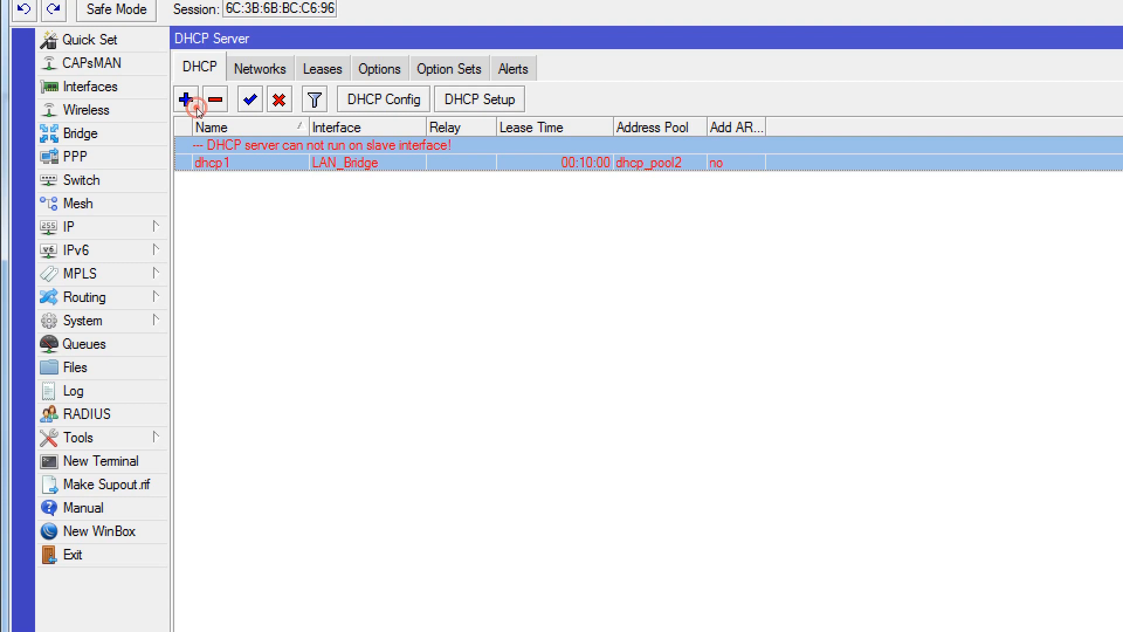
right_click(337, 161)
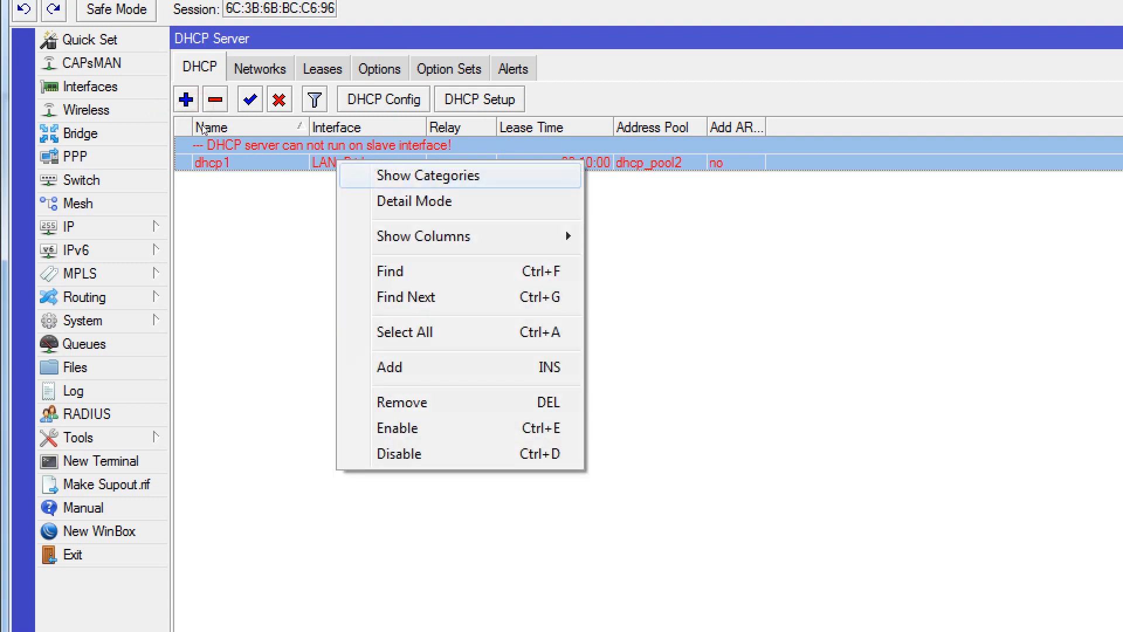
key(Down)
key(Down)
key(Down)
key(Down)
key(Down)
key(Down)
key(Down)
key(Down)
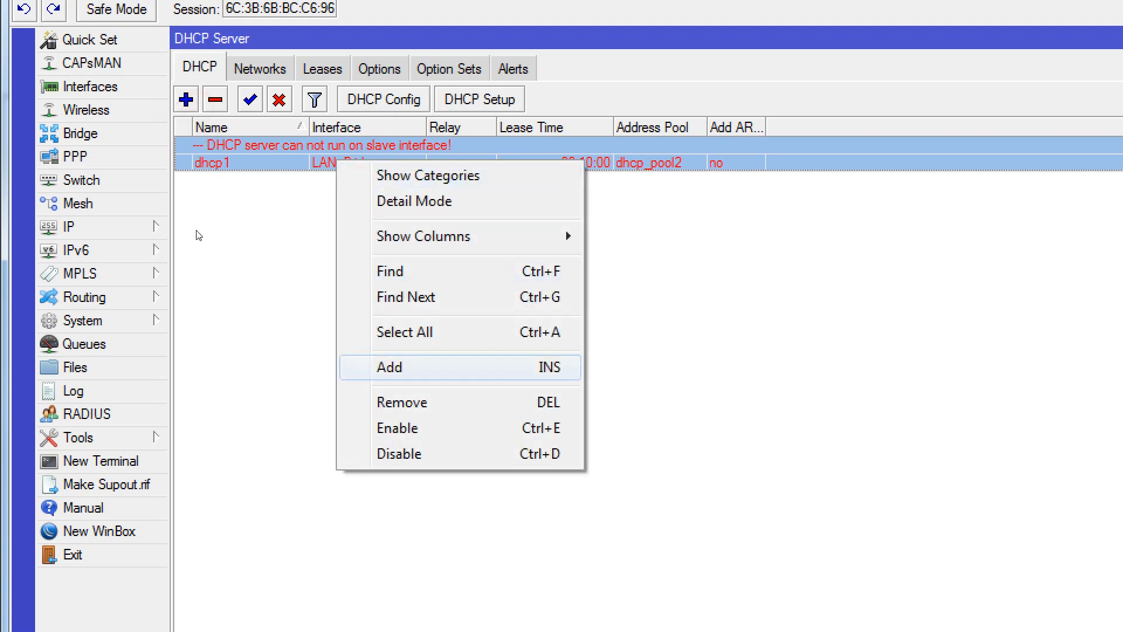
key(Up)
key(Down)
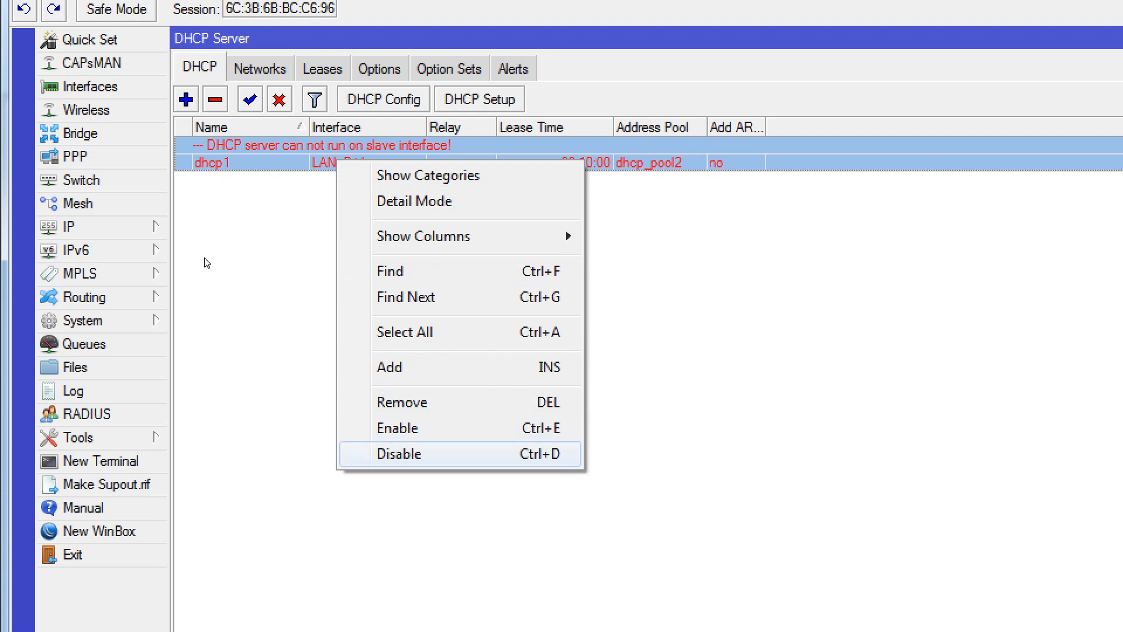
key(Return)
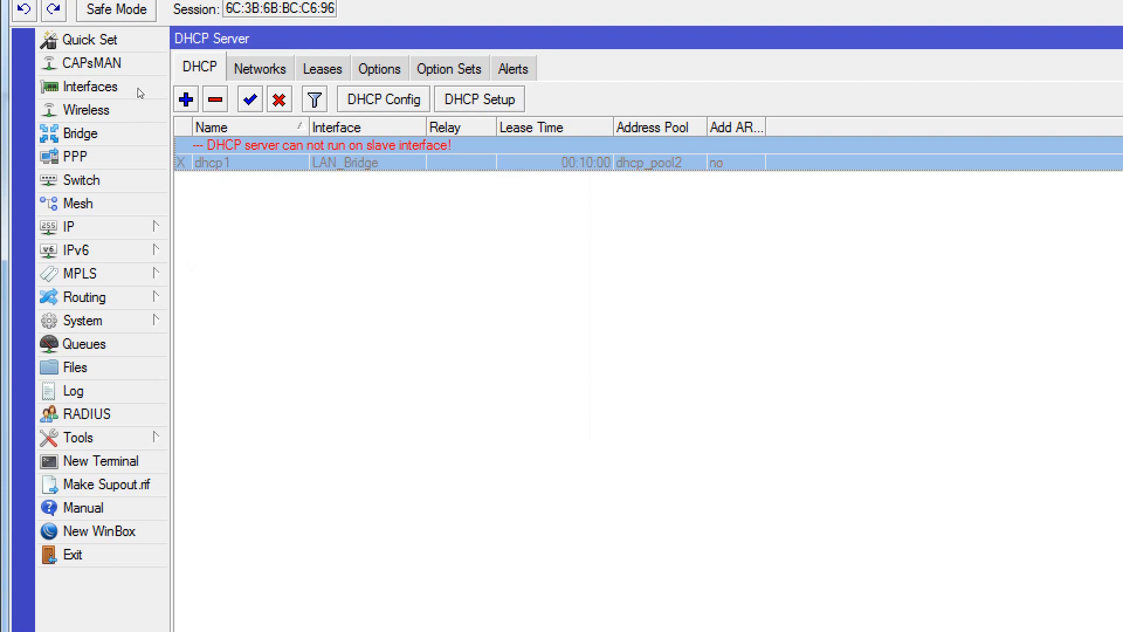
click(251, 100)
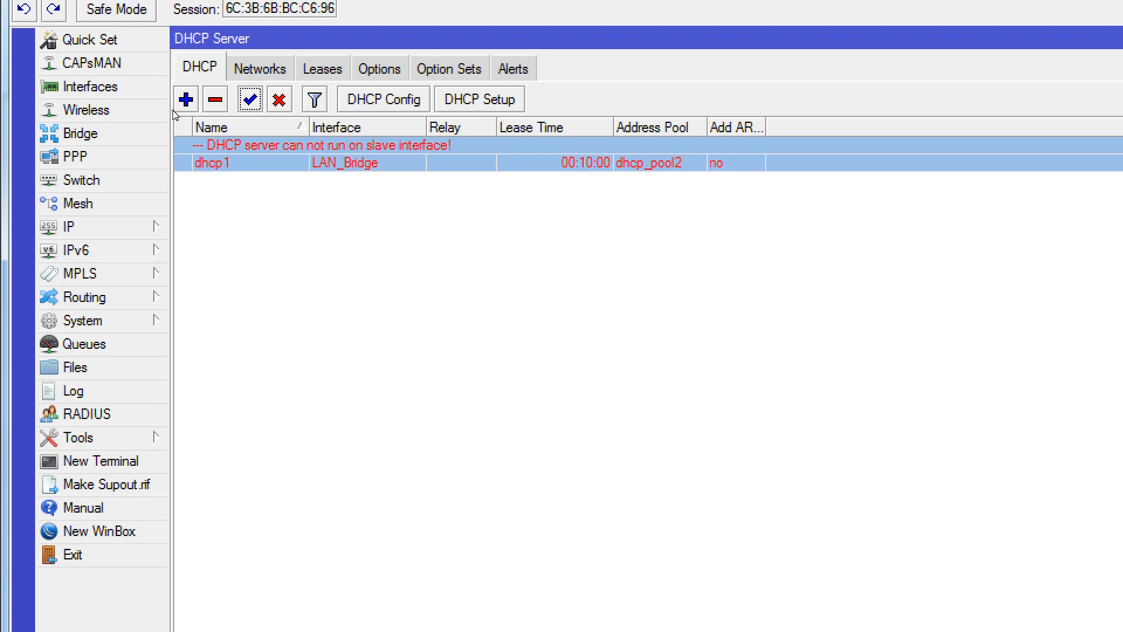
Reselect LAN_Bridge as the interface in the dhcp1 server's settings and apply them.
double_click(217, 163)
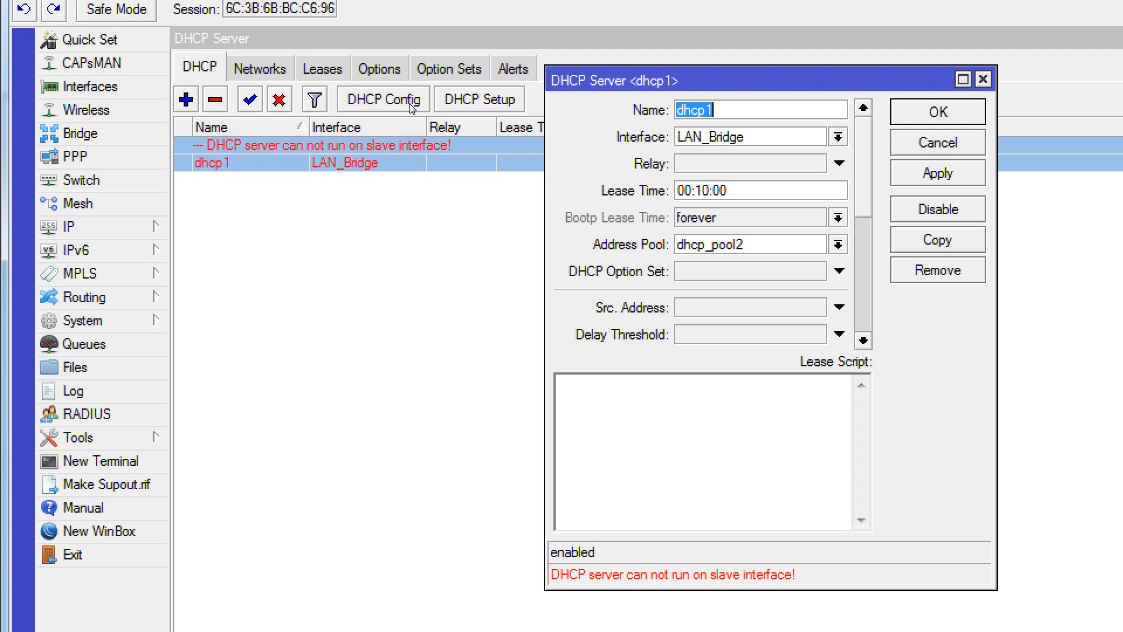
click(838, 137)
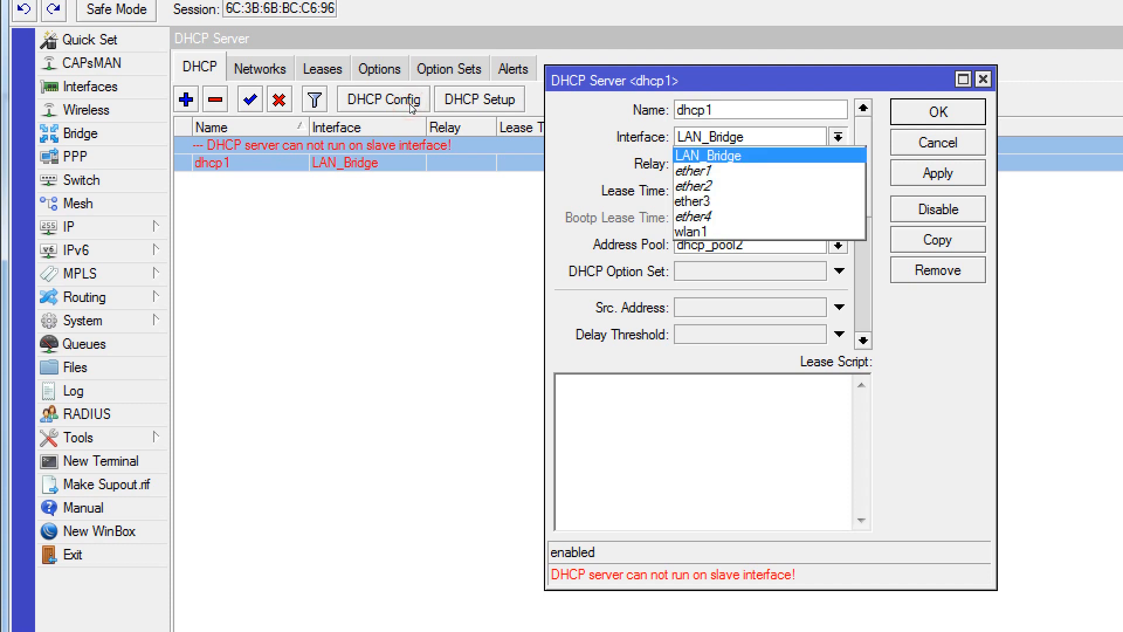
click(810, 155)
click(938, 173)
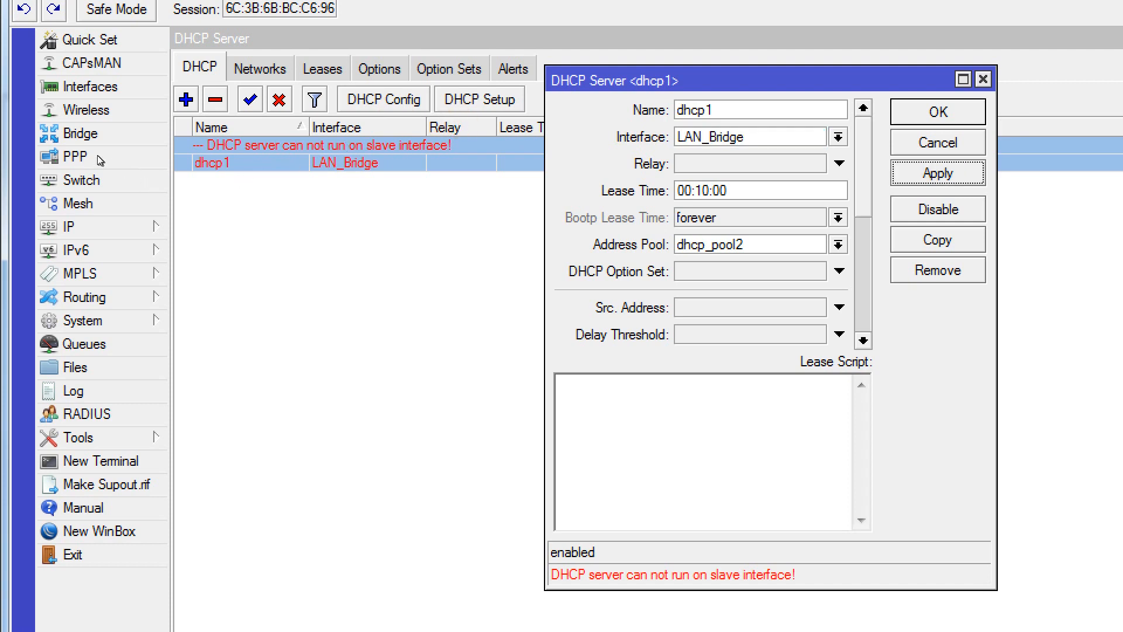
Check the interface of the 192.168.1.1/24 address, and check LAN_Bridge in the bridge list.
click(94, 226)
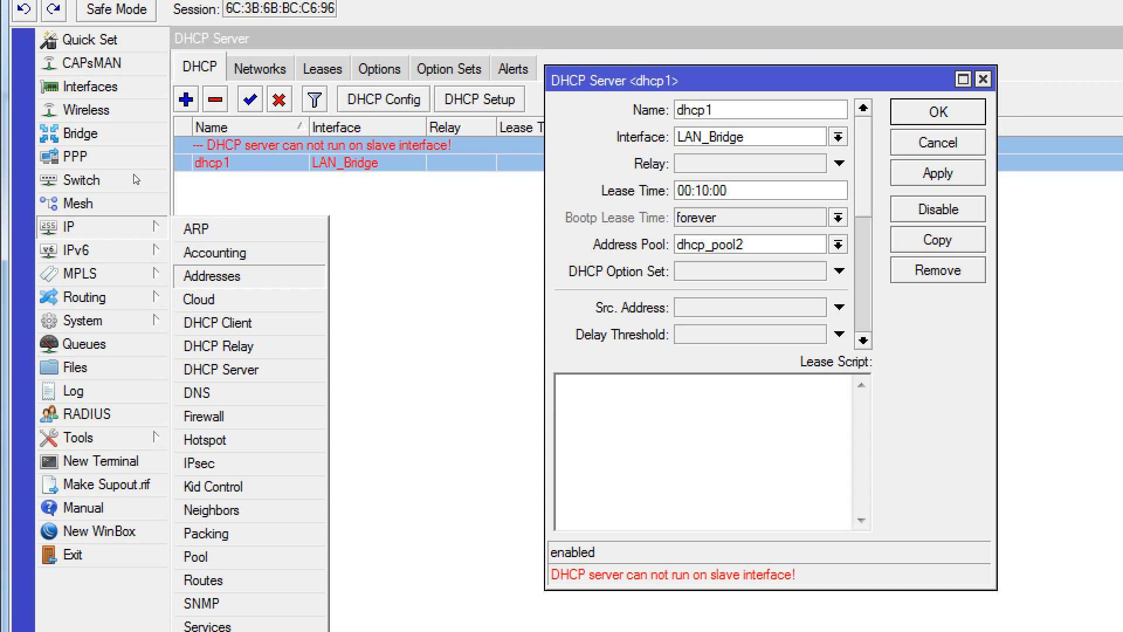
click(212, 276)
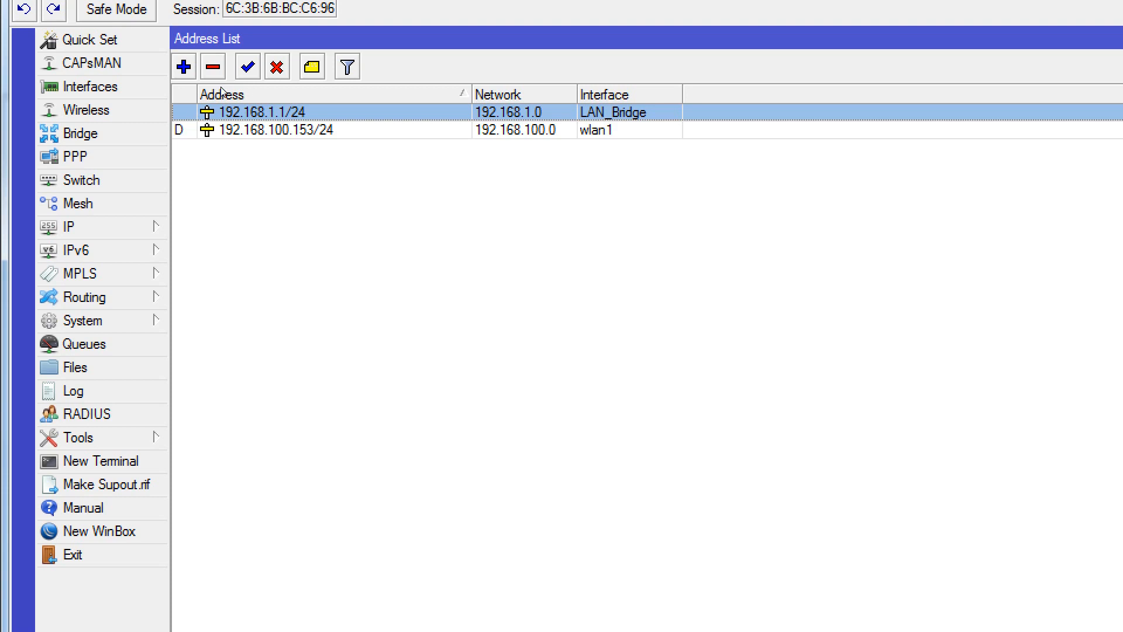
click(82, 133)
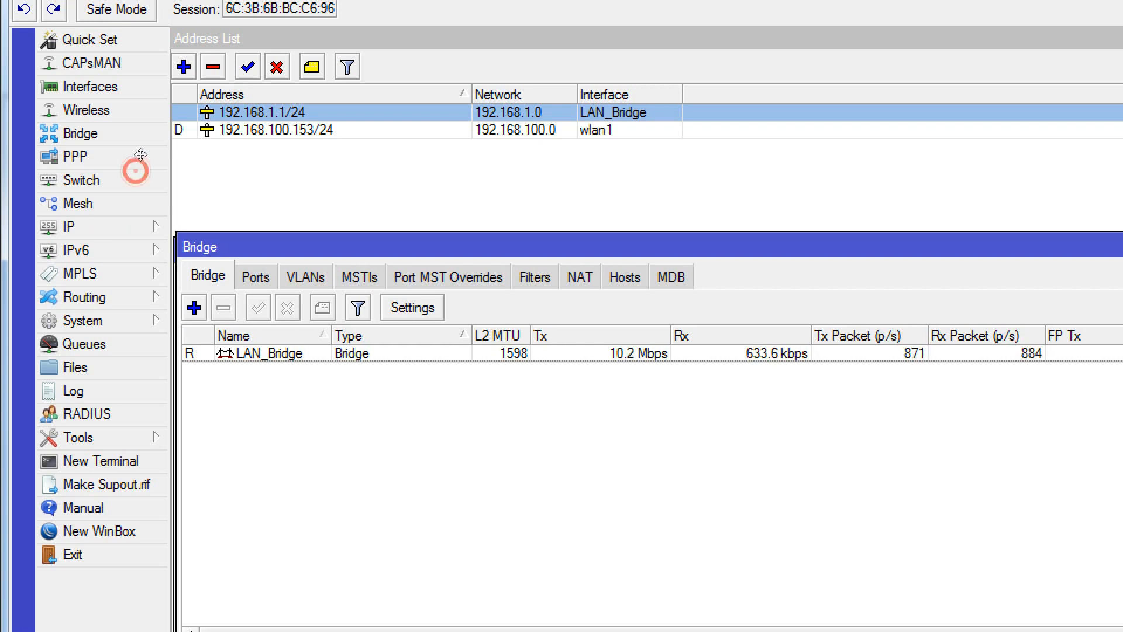
click(171, 208)
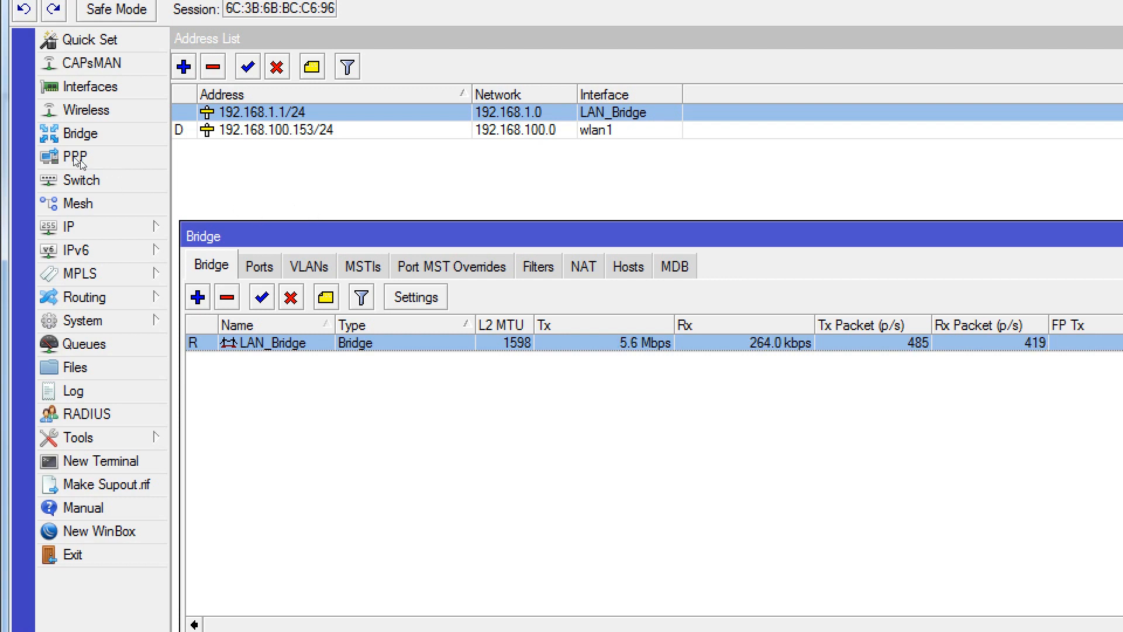
Remove the dhcp1 server from the router's DHCP server list.
click(91, 226)
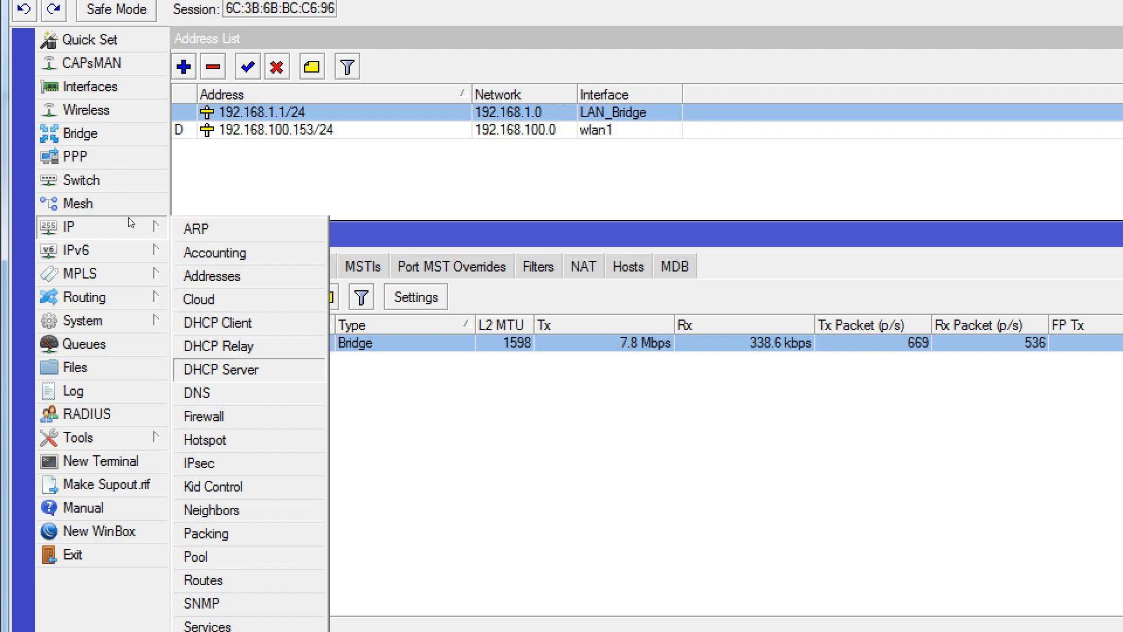
click(221, 369)
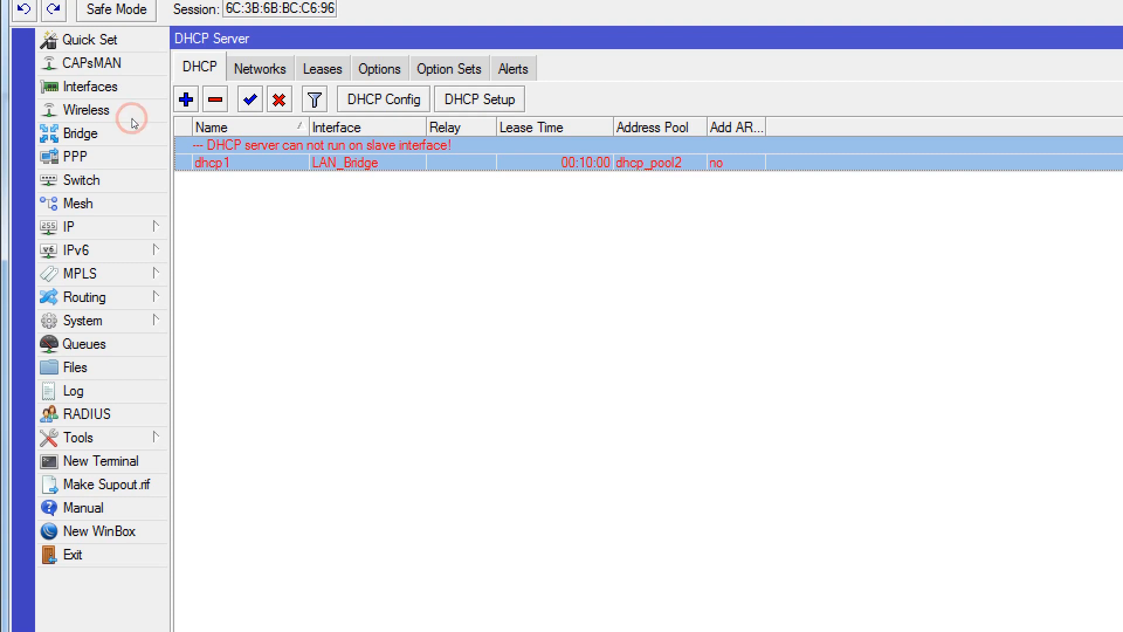
click(215, 99)
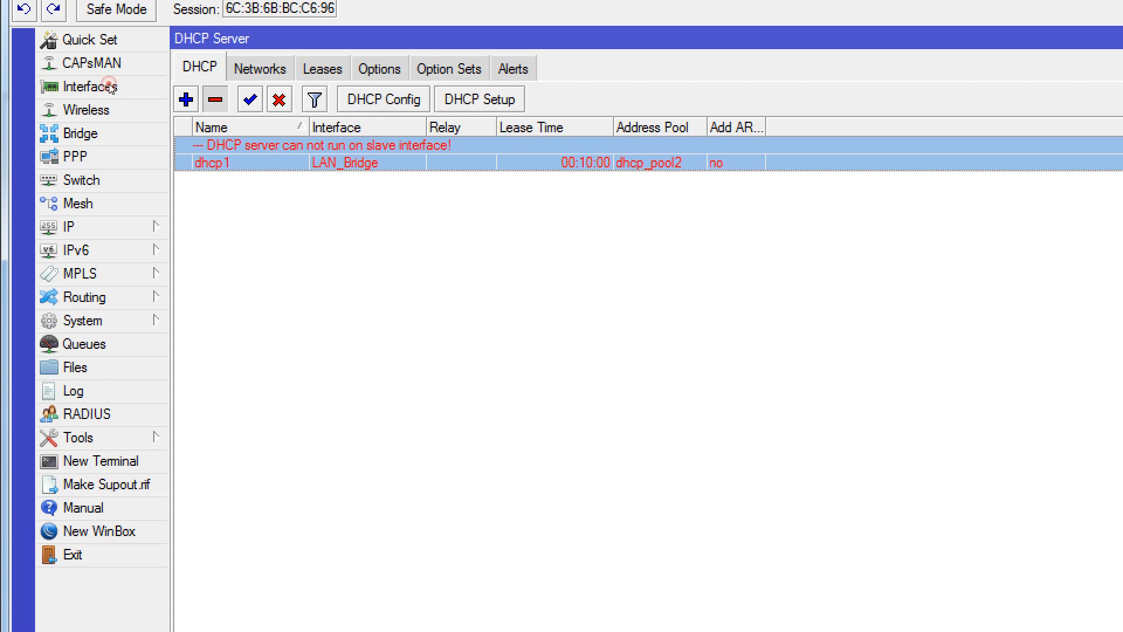
Remove the 192.168.1.0/24 and 10.5.50.0/24 entries from the DHCP networks.
click(260, 68)
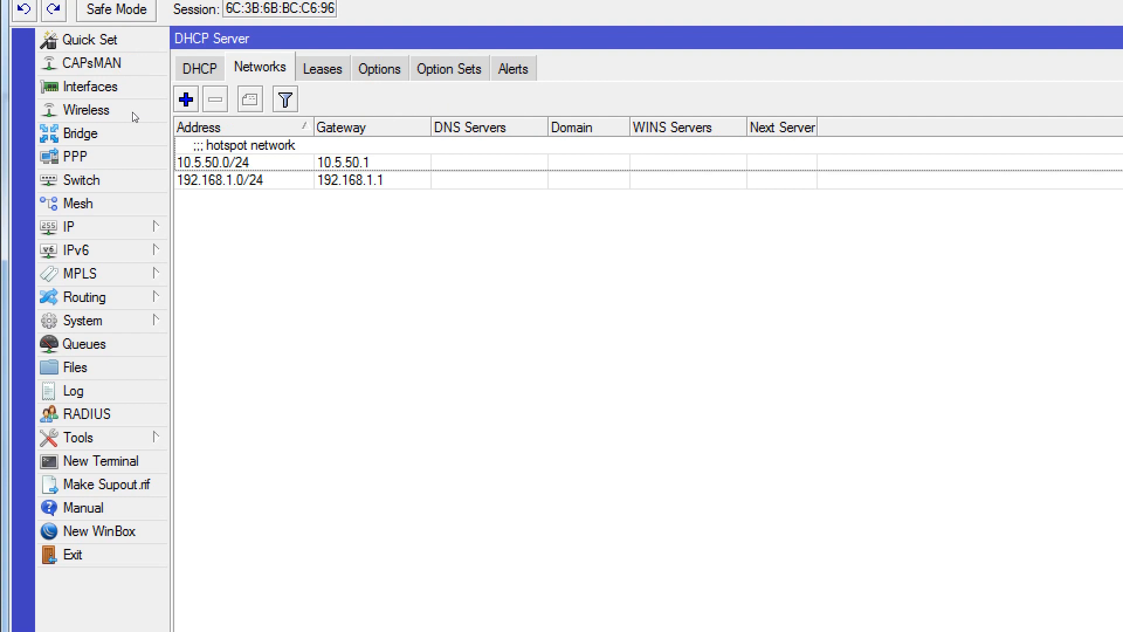
click(220, 180)
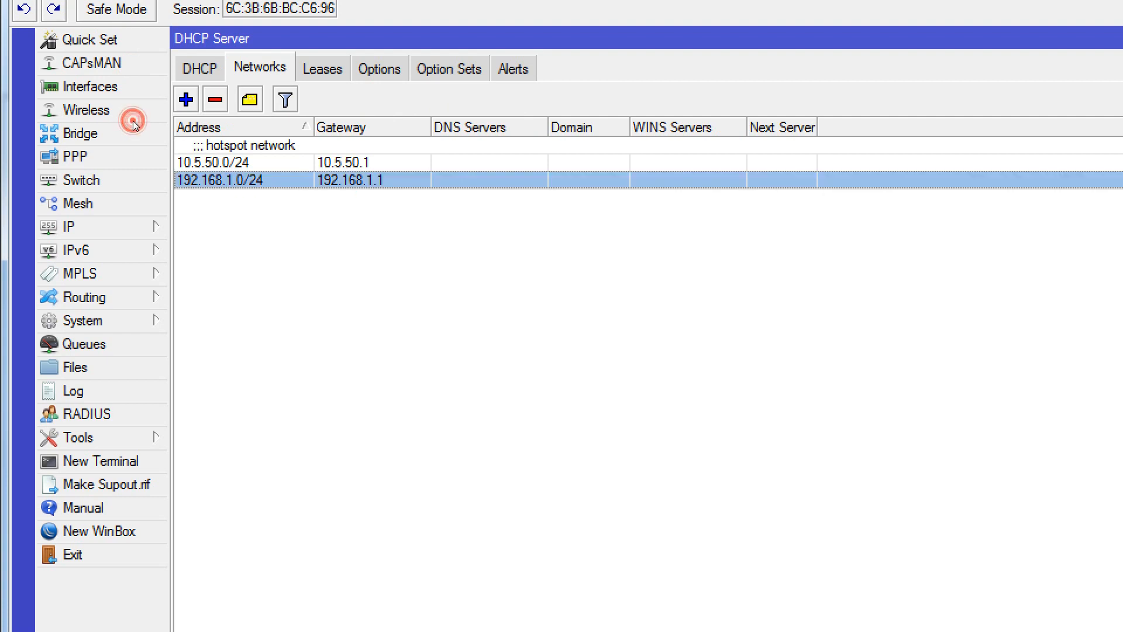
click(215, 99)
click(230, 159)
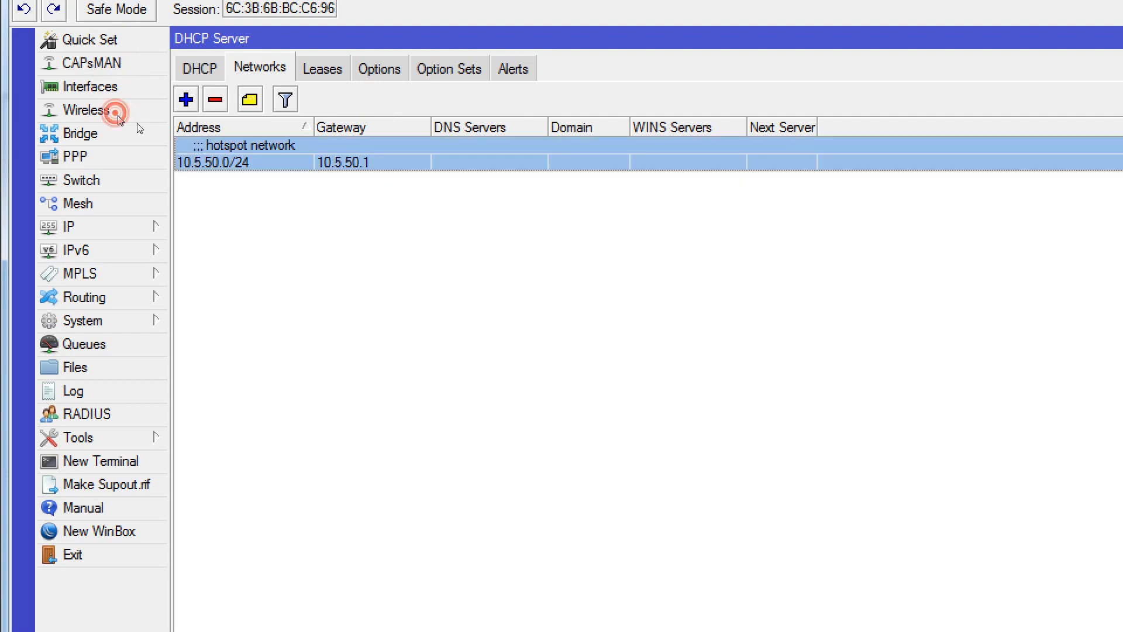
click(215, 100)
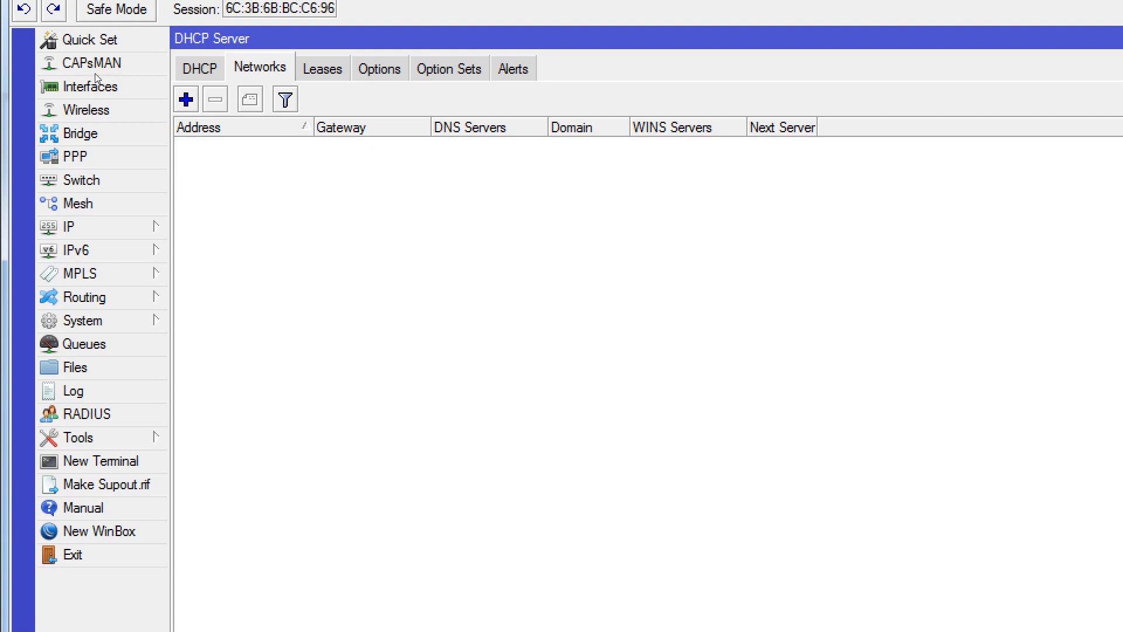
click(199, 69)
click(186, 99)
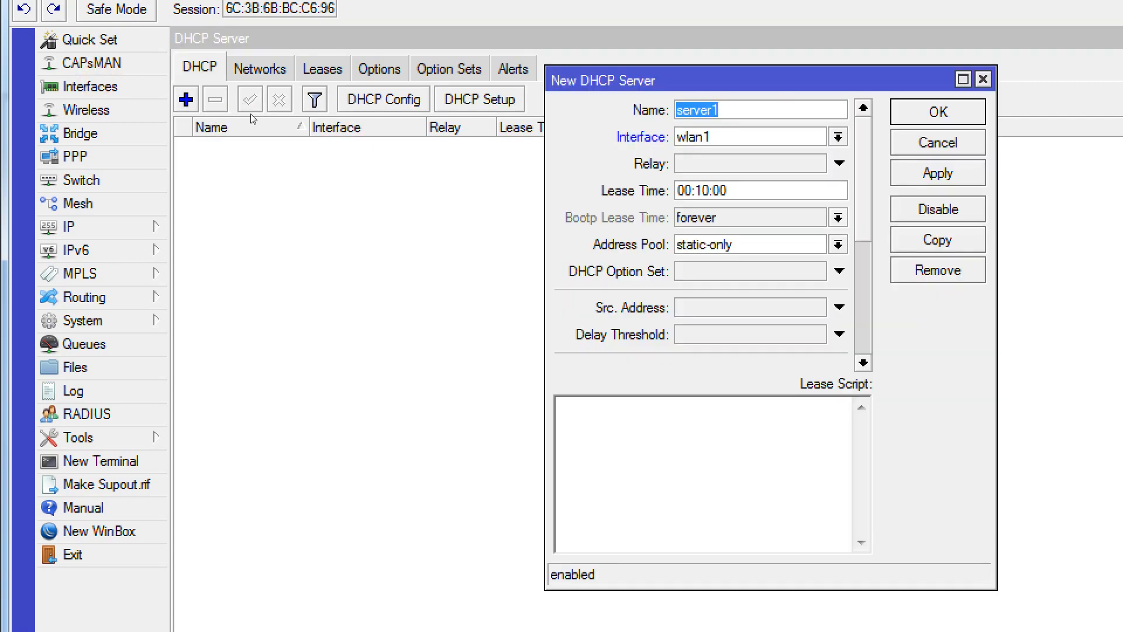
click(837, 136)
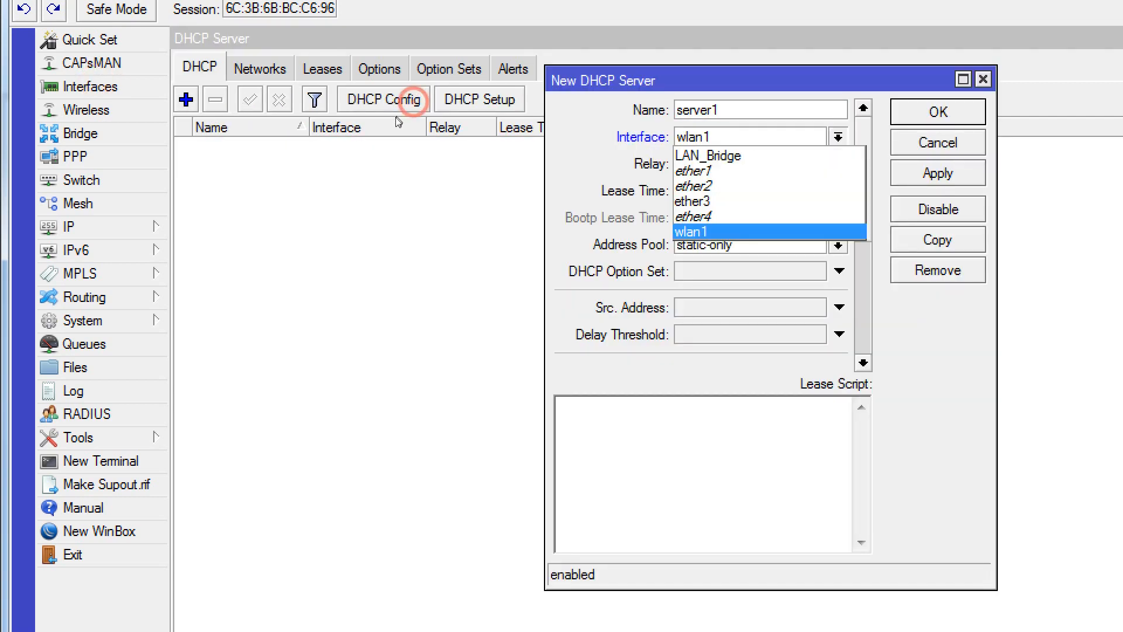
key(Return)
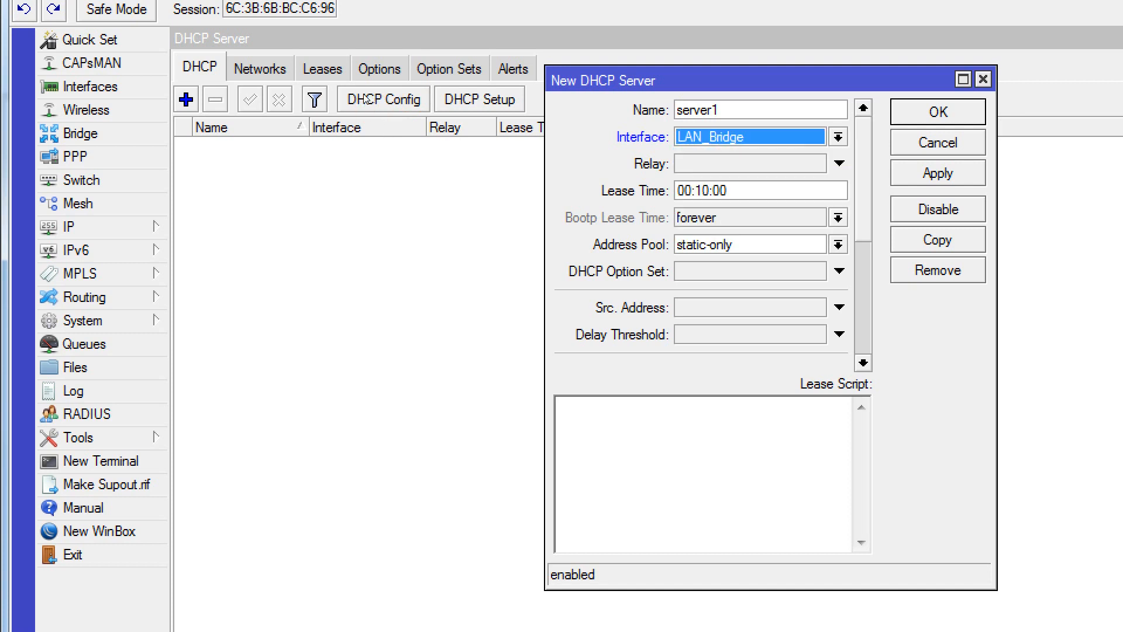
click(490, 73)
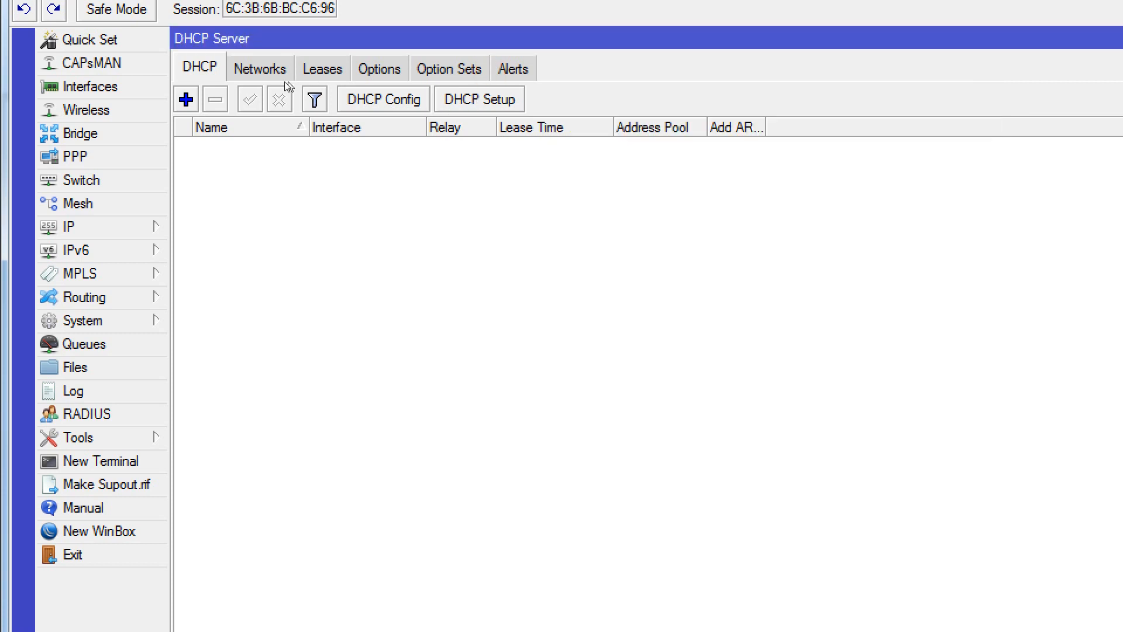
Start the DHCP Setup wizard and choose LAN_Bridge as the DHCP server interface.
click(479, 99)
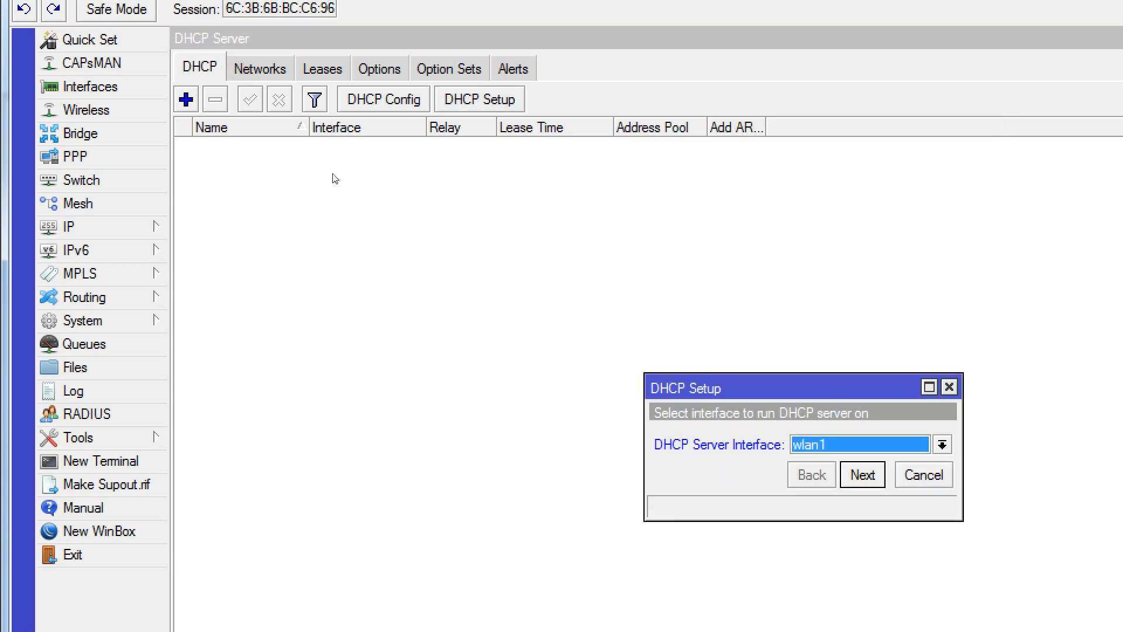
drag(824, 388, 510, 207)
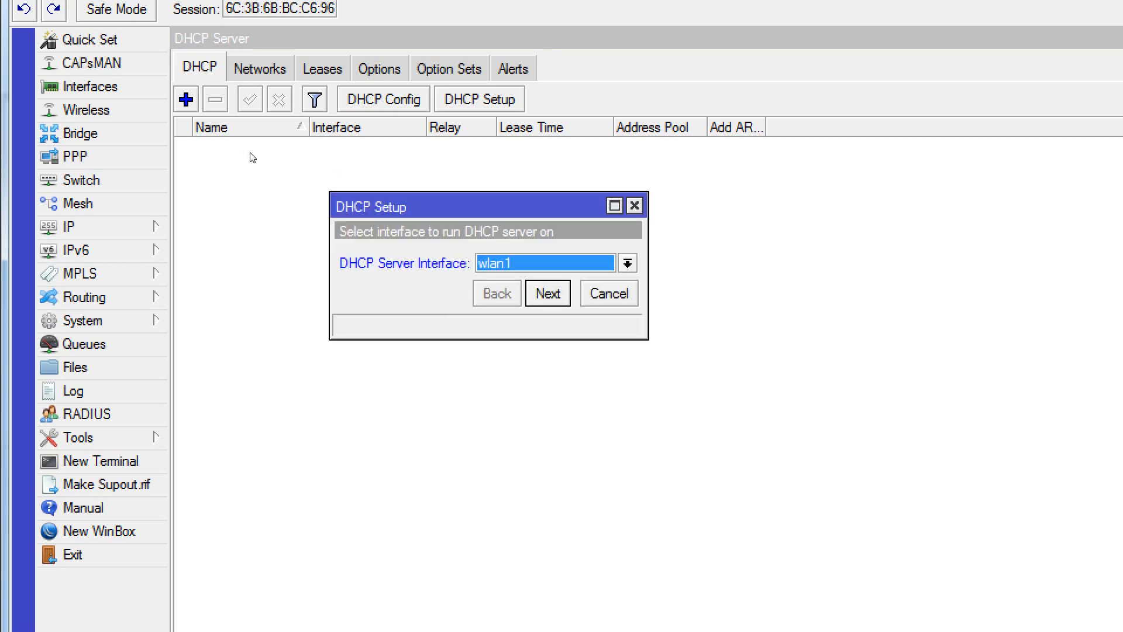
click(628, 263)
click(509, 282)
click(547, 293)
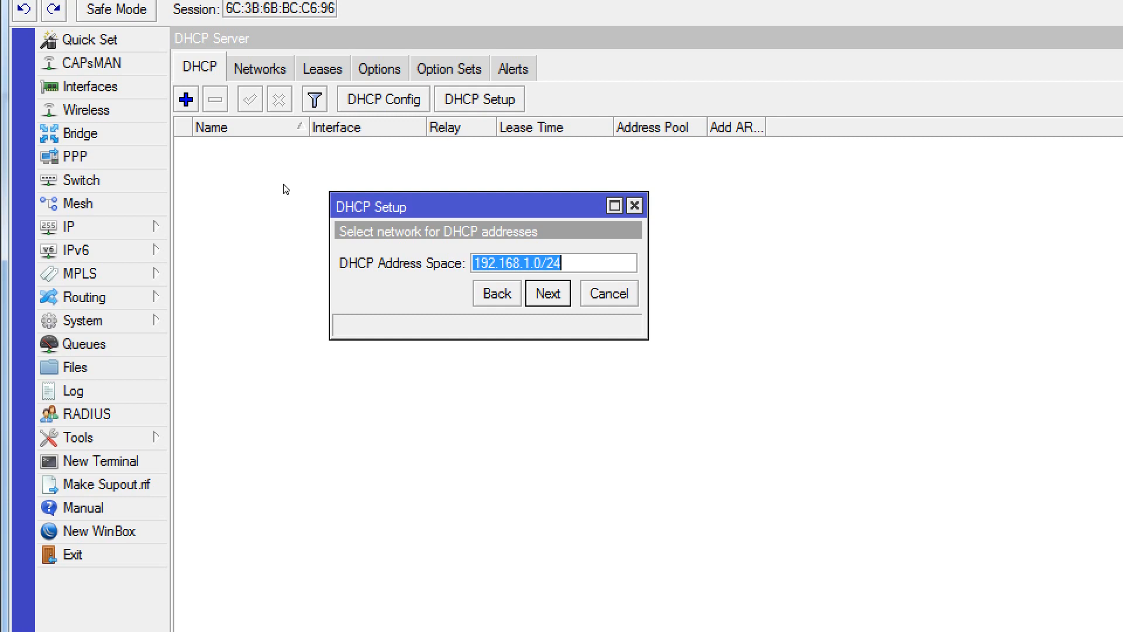
Complete the DHCP setup with address space 192.168.1.0/24, gateway 192.168.1.1, pool 192.168.1.2-192.168.1.254 and lease time 00:10:00.
click(548, 293)
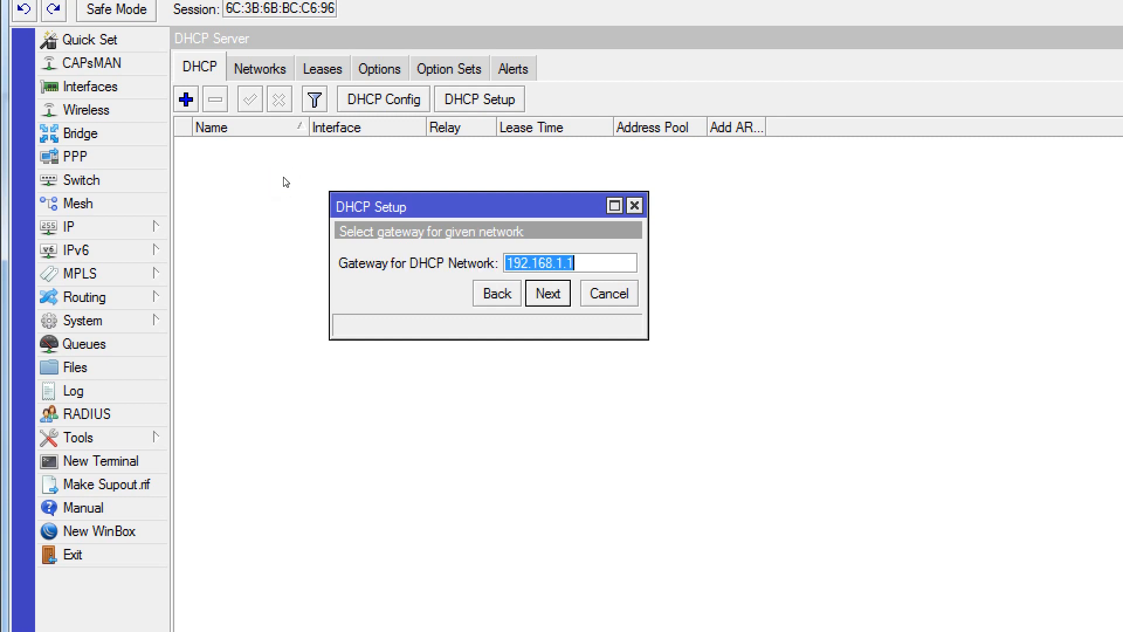
click(547, 293)
click(548, 293)
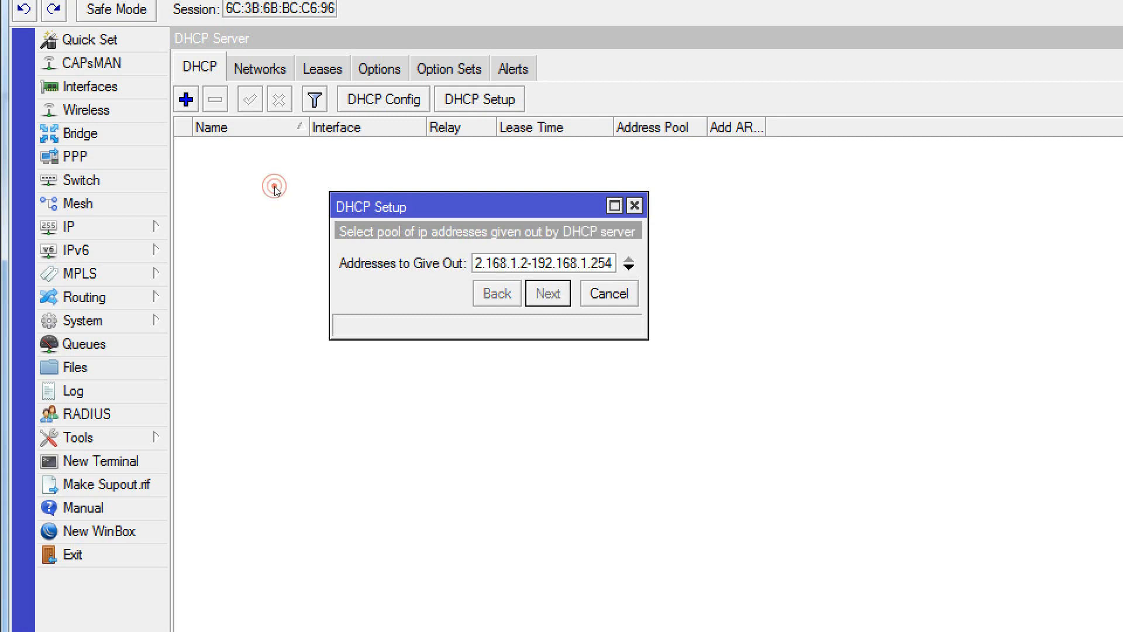
click(547, 293)
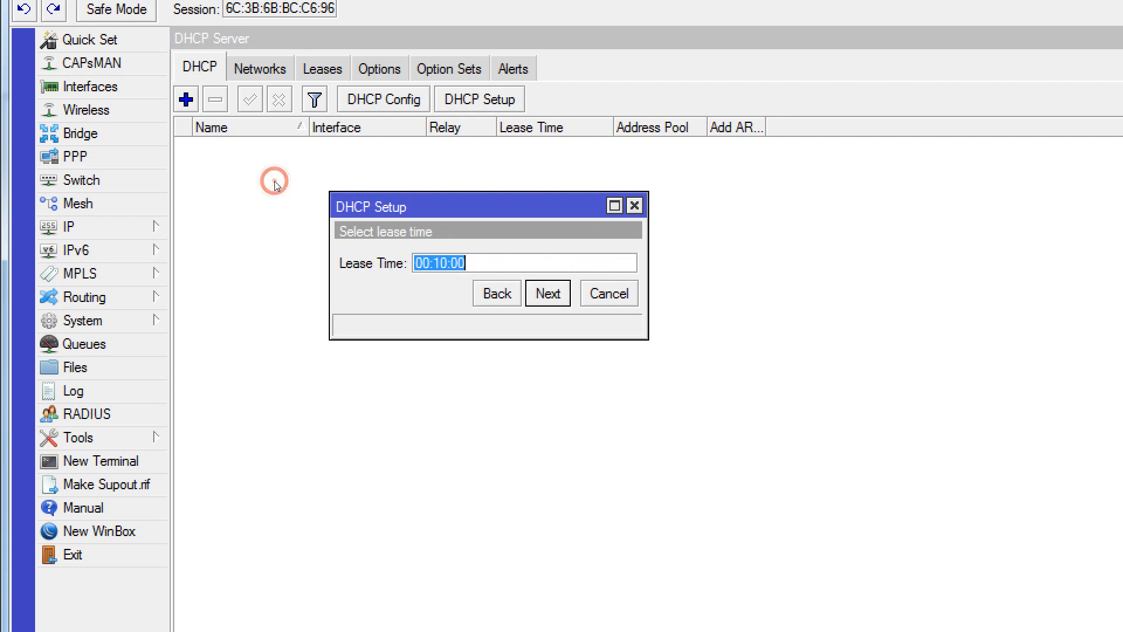
click(547, 293)
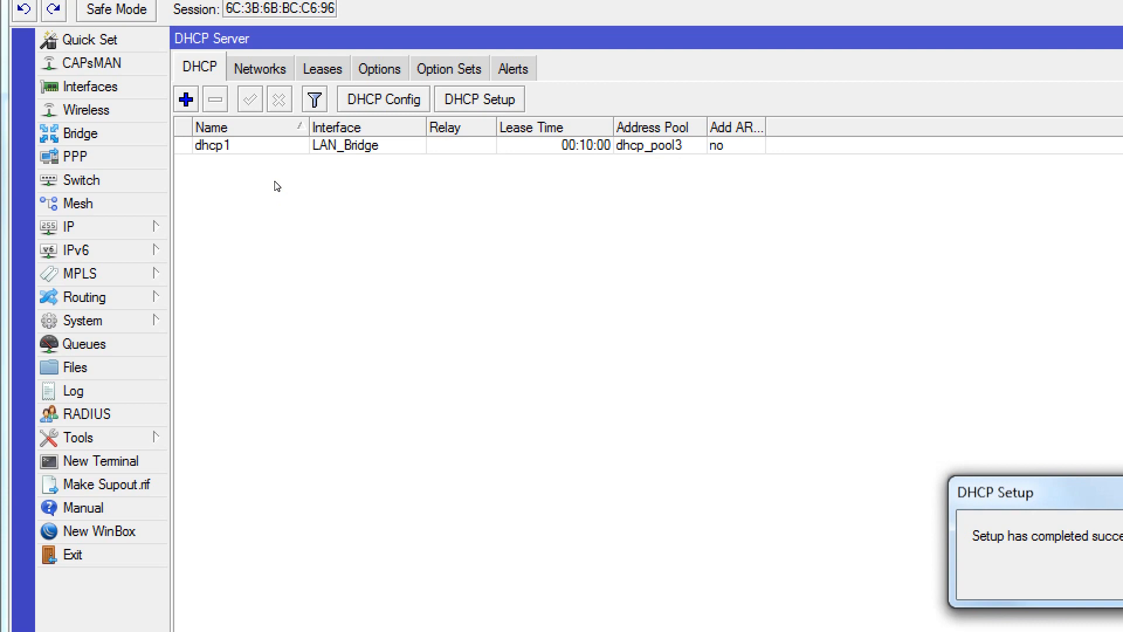
click(192, 108)
click(232, 107)
click(166, 101)
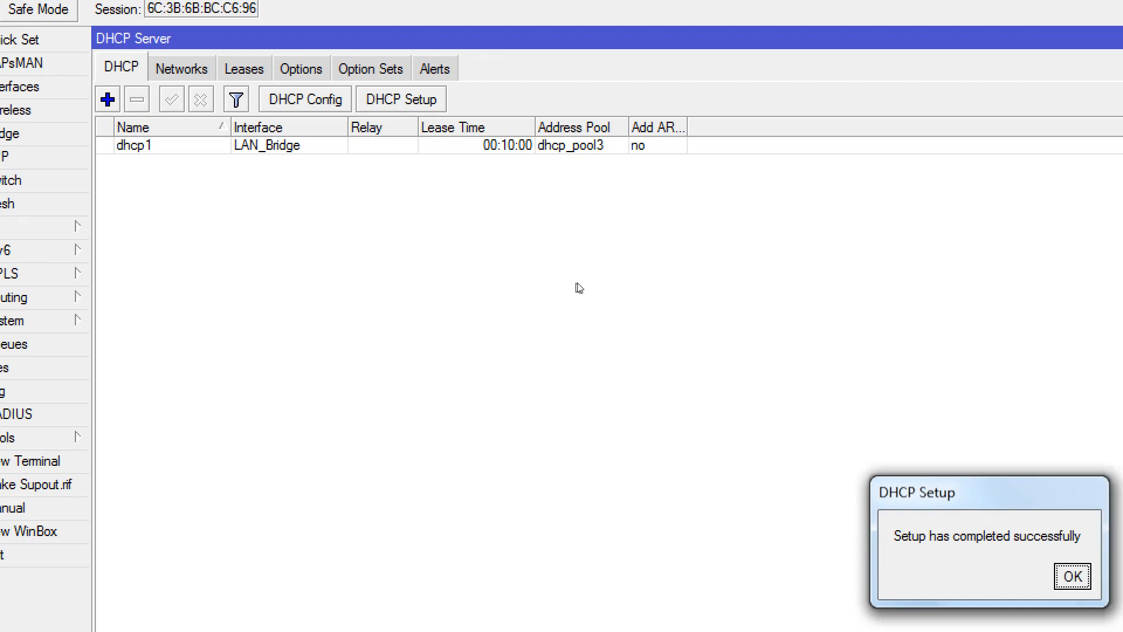
click(576, 325)
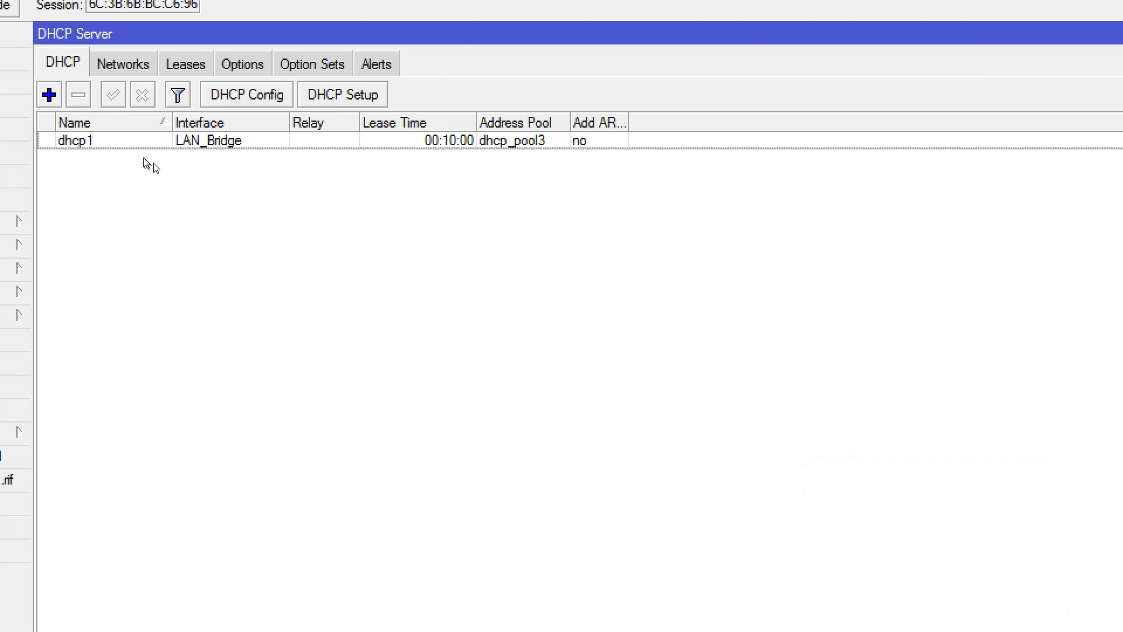
click(132, 107)
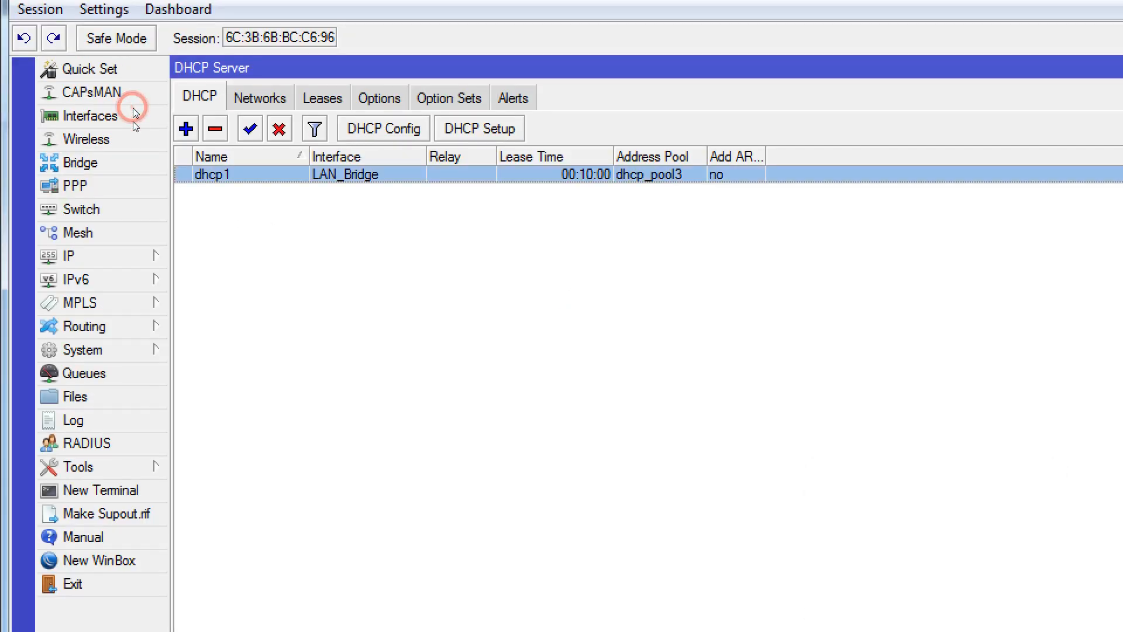
click(64, 116)
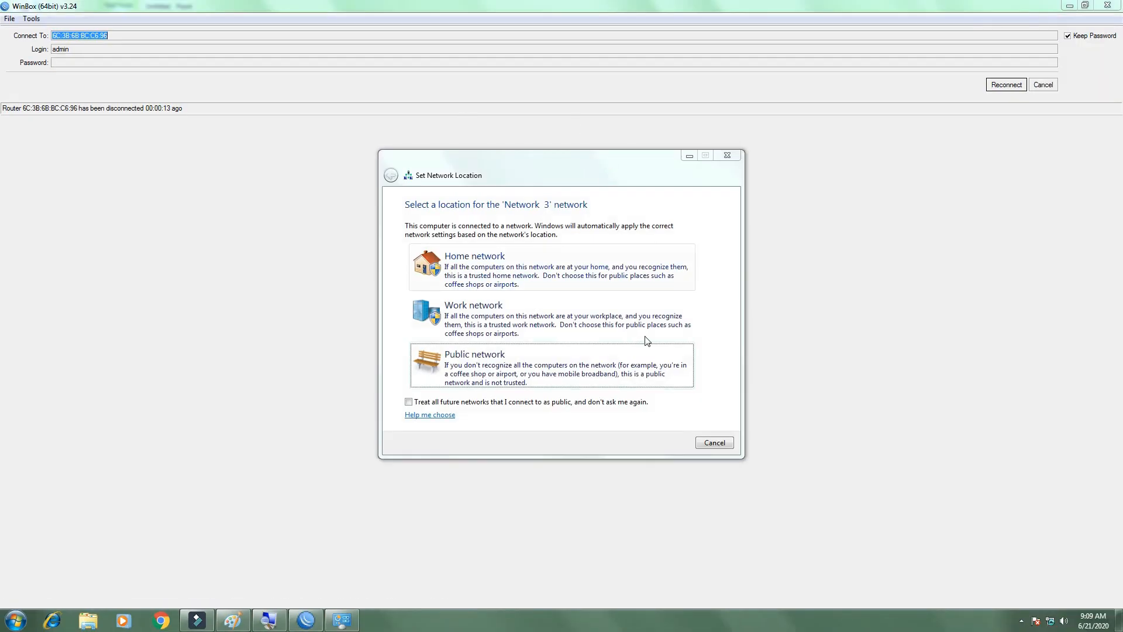
Set the Windows network location of Network 3 to Work network.
click(592, 341)
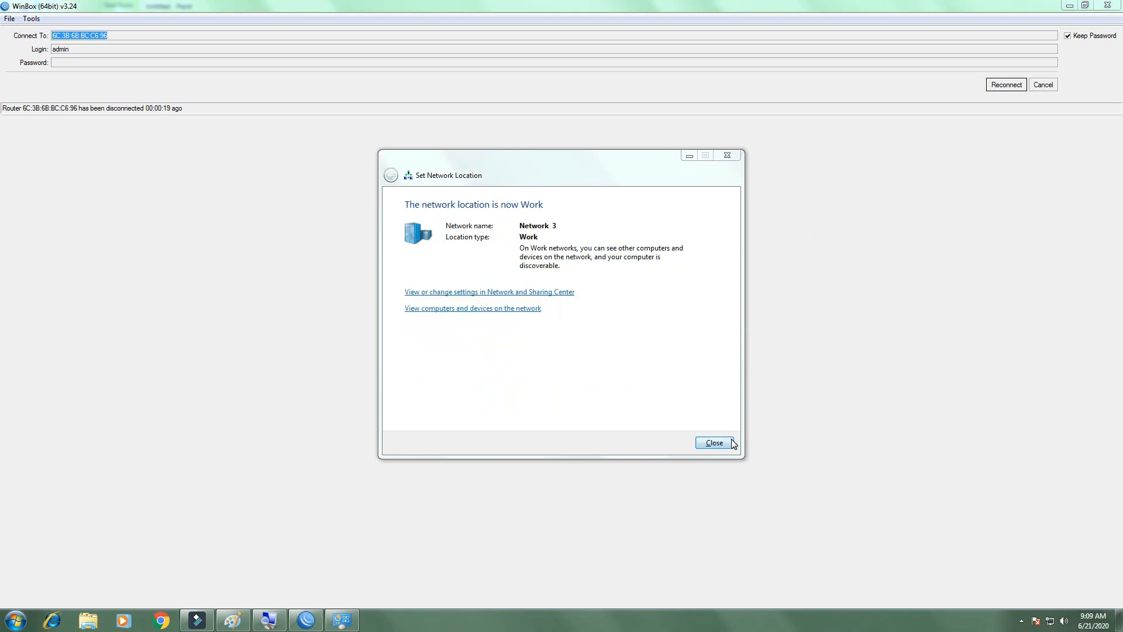
click(729, 441)
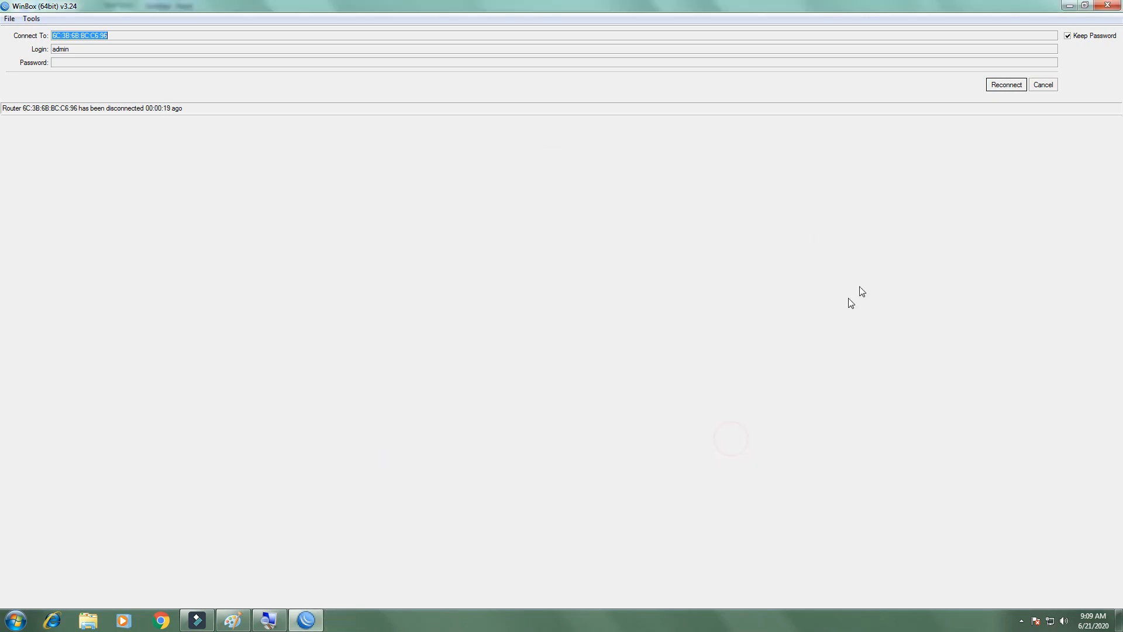
Try to reconnect to the router at its previous MAC address, 6C:3B:6B:BC:C6:96.
click(1001, 86)
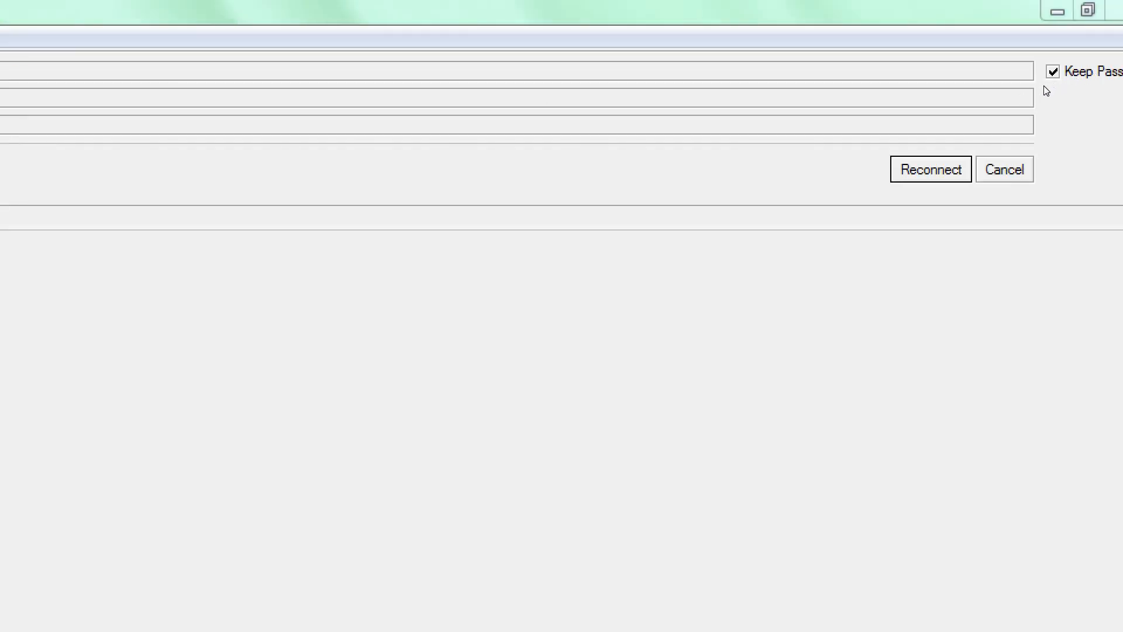
click(1026, 85)
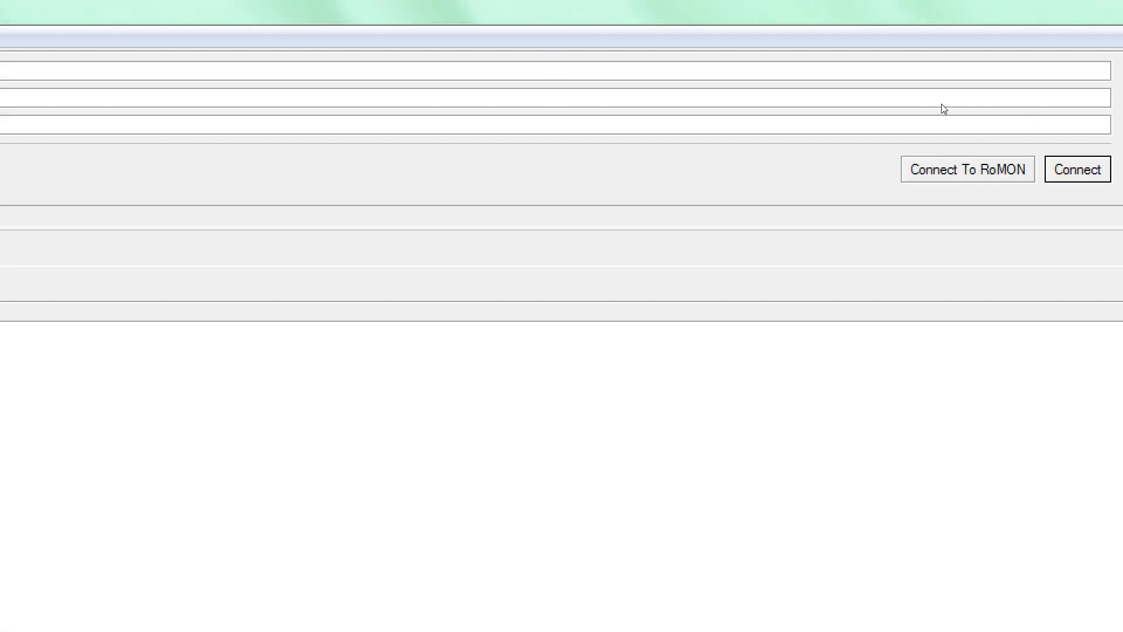
key(Return)
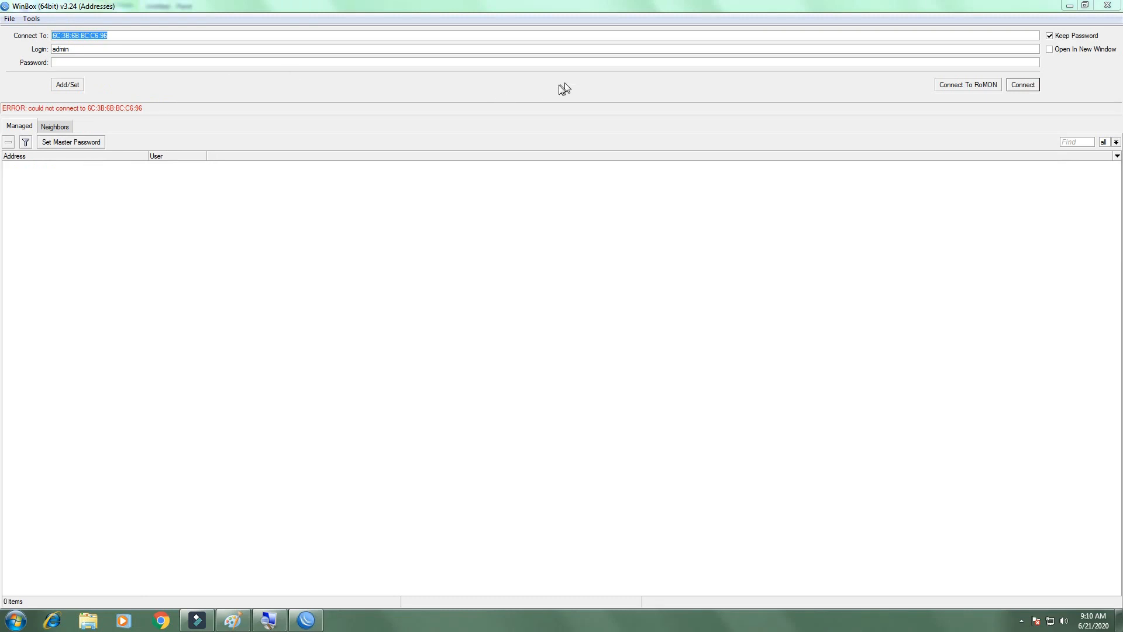
click(1033, 87)
click(1026, 85)
Connect to the MikroTik router discovered among the neighbors by its MAC address 6C:3B:6B:BC:C6:95.
click(55, 126)
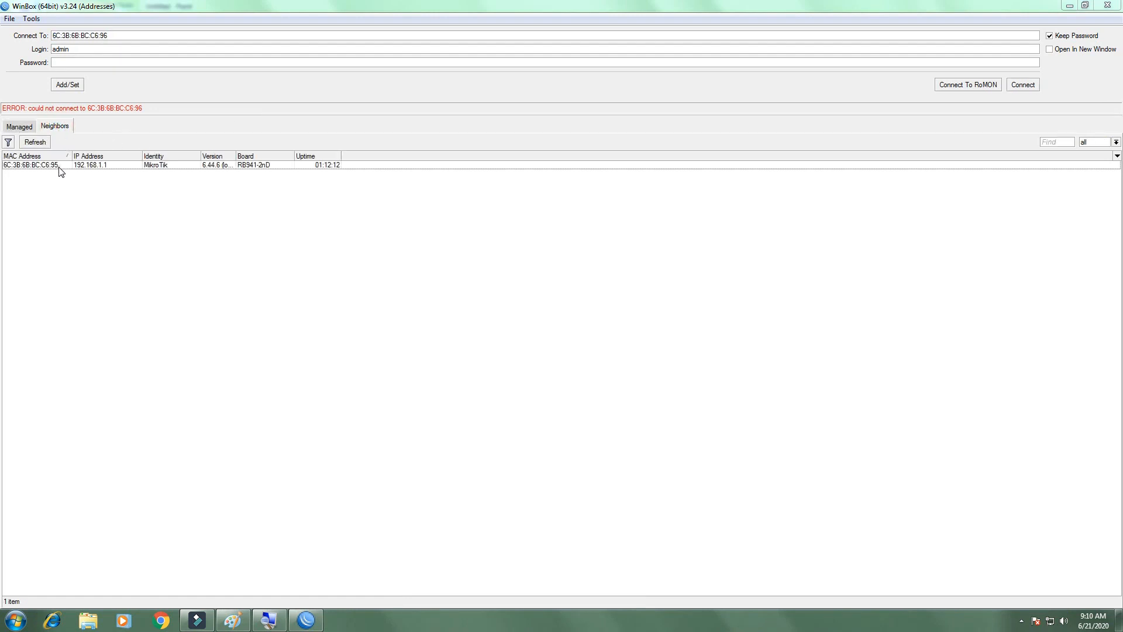
click(58, 167)
click(1008, 86)
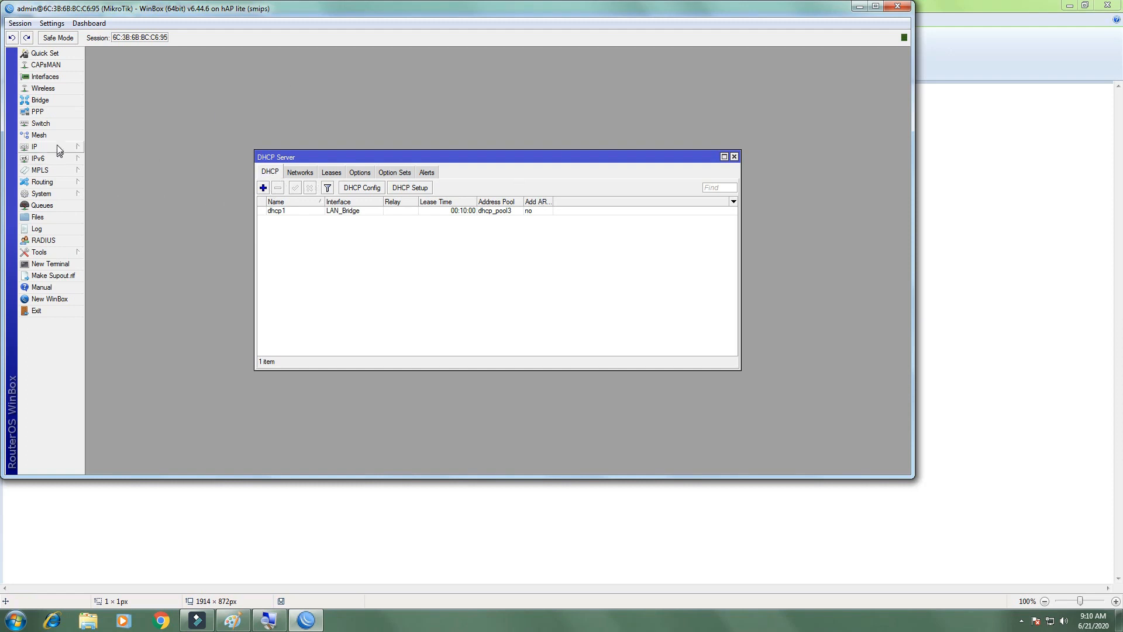
Examine LAN_Bridge and the Ethernet ports in the router's interface list, and switch to the network diagram in Paint.
click(46, 76)
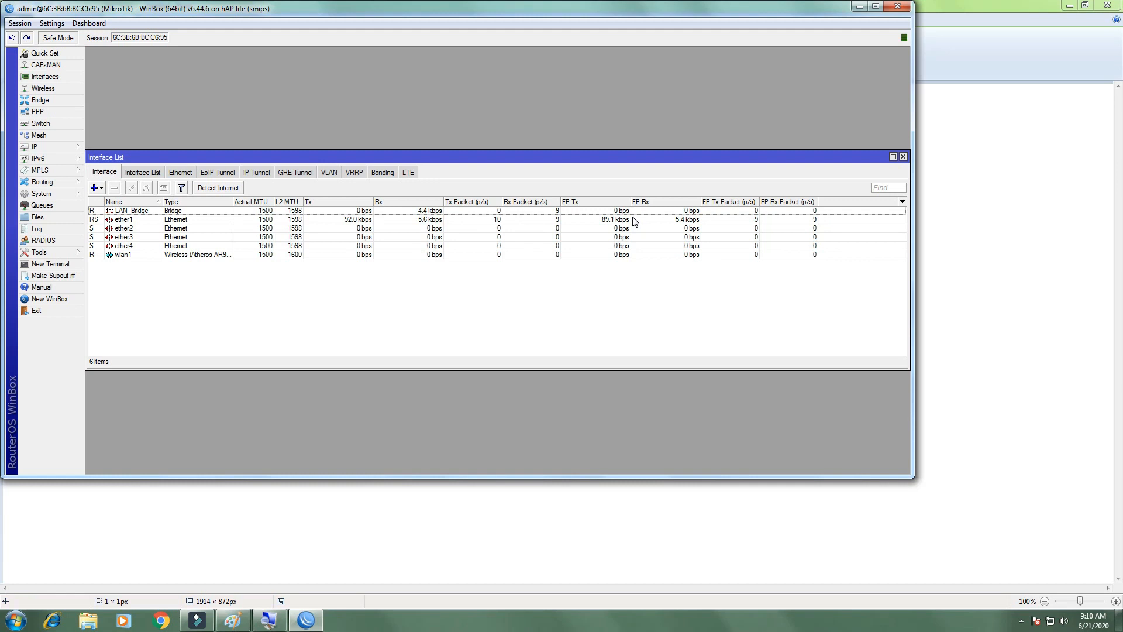
click(855, 7)
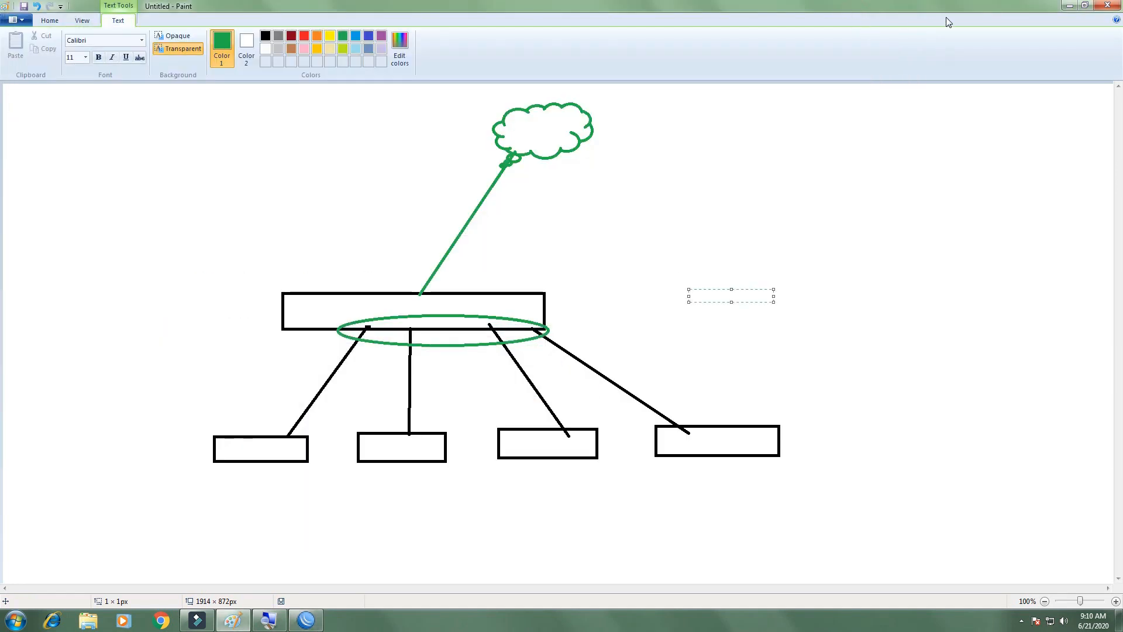